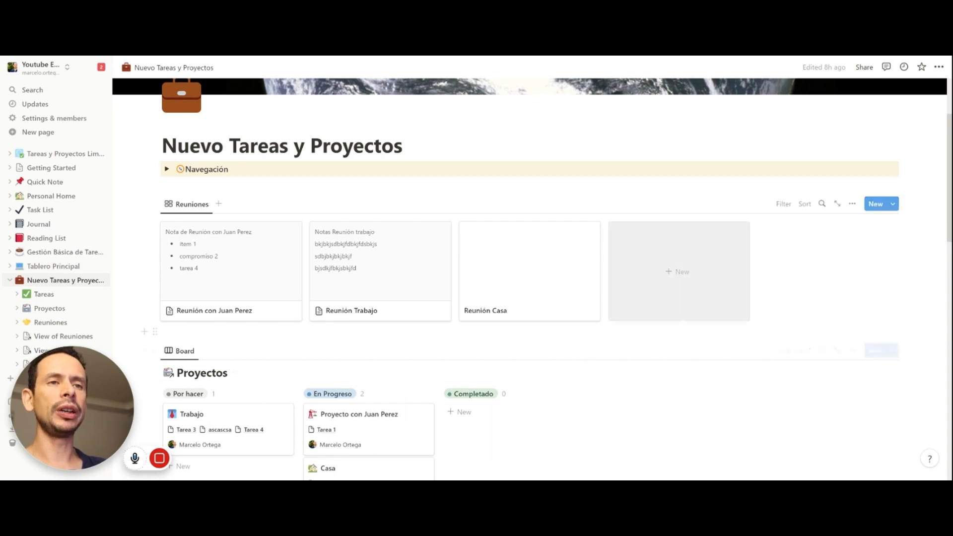
scroll(454, 221, down, 3)
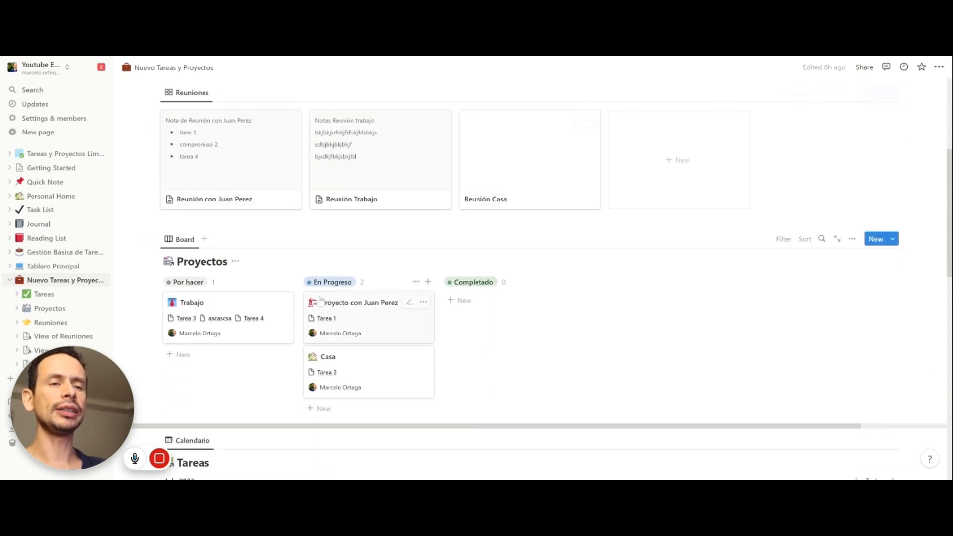
scroll(453, 221, down, 2)
scroll(328, 310, down, 4)
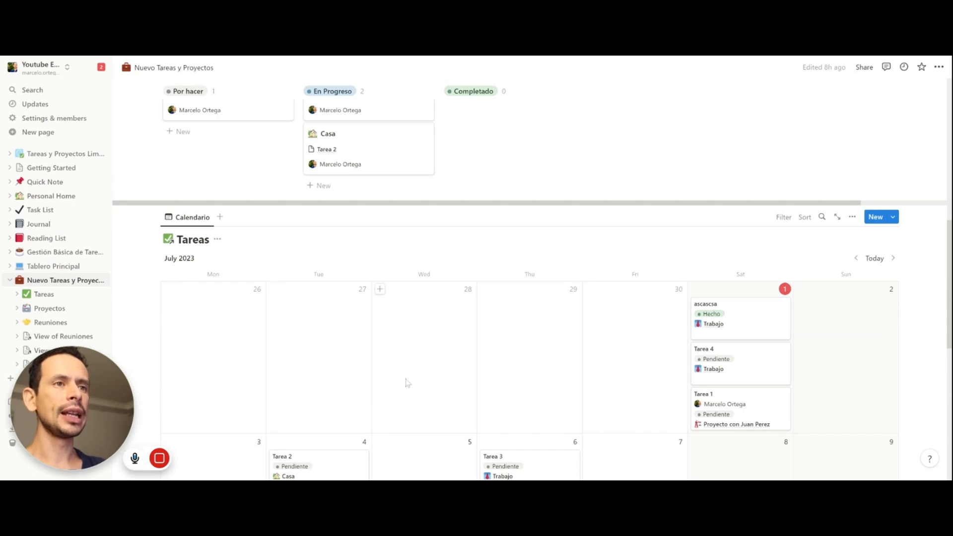
scroll(412, 383, up, 10)
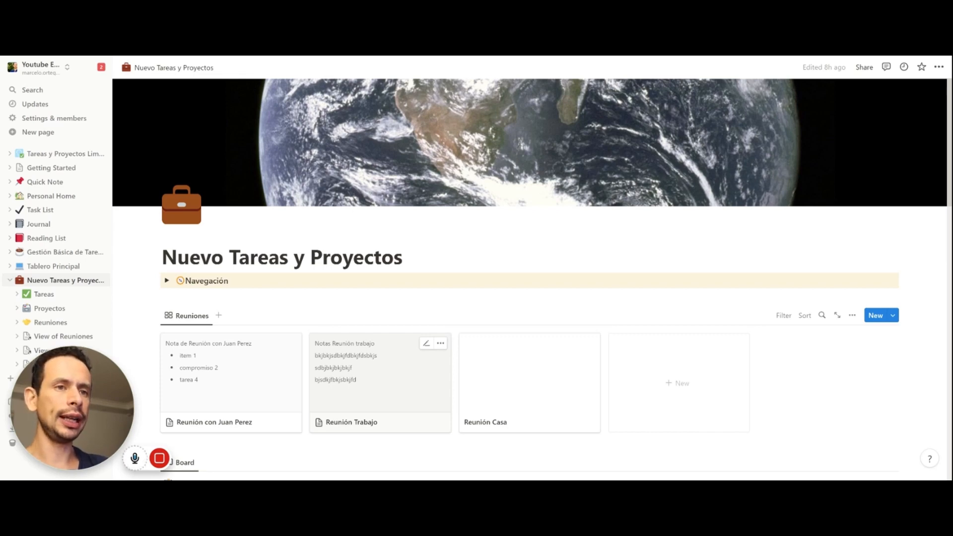
Insert a button block directly below the Navegación toggle and give it an Insert blocks action.
click(278, 297)
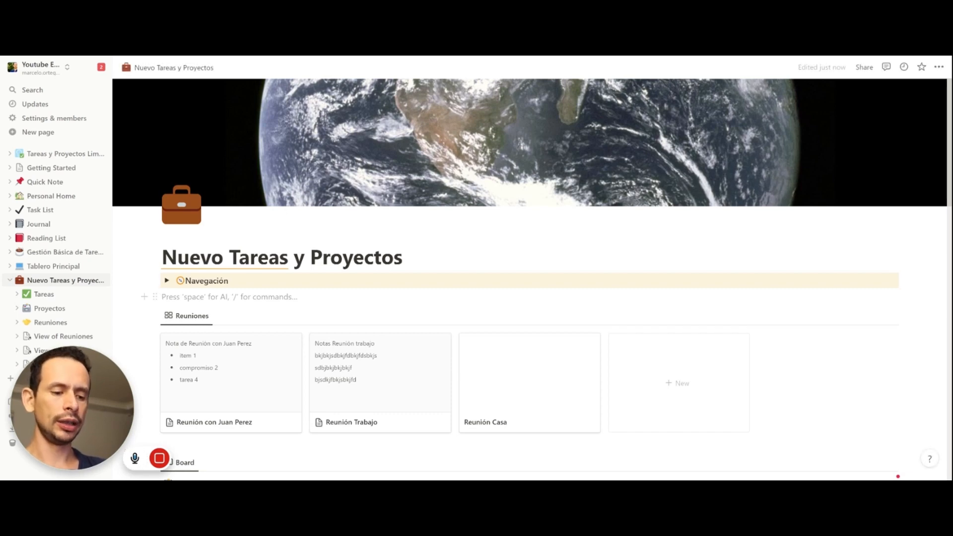
text(/)
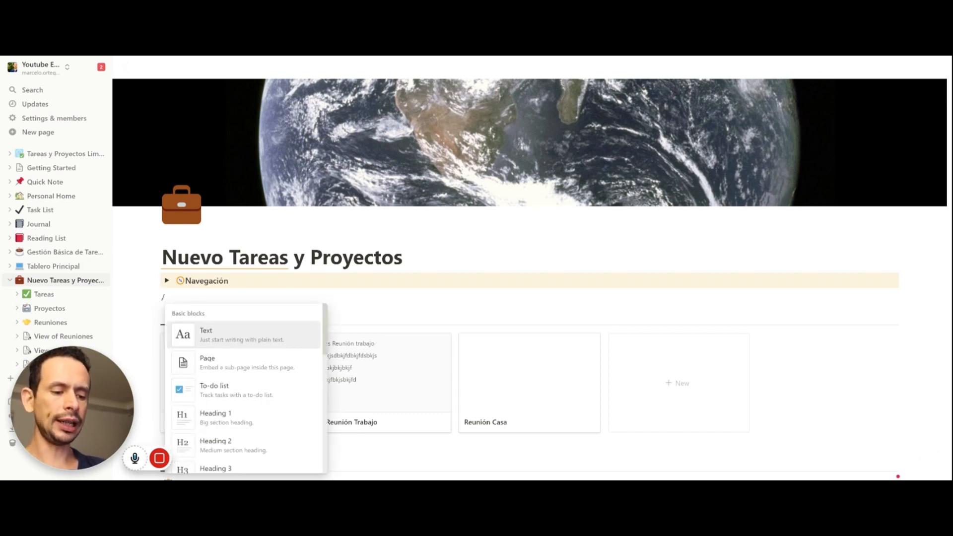
text(butt)
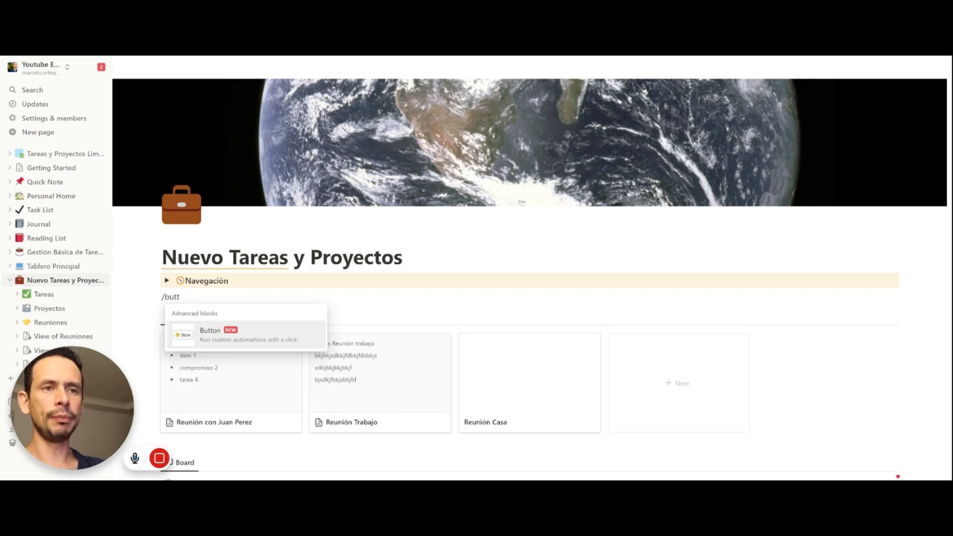
click(235, 340)
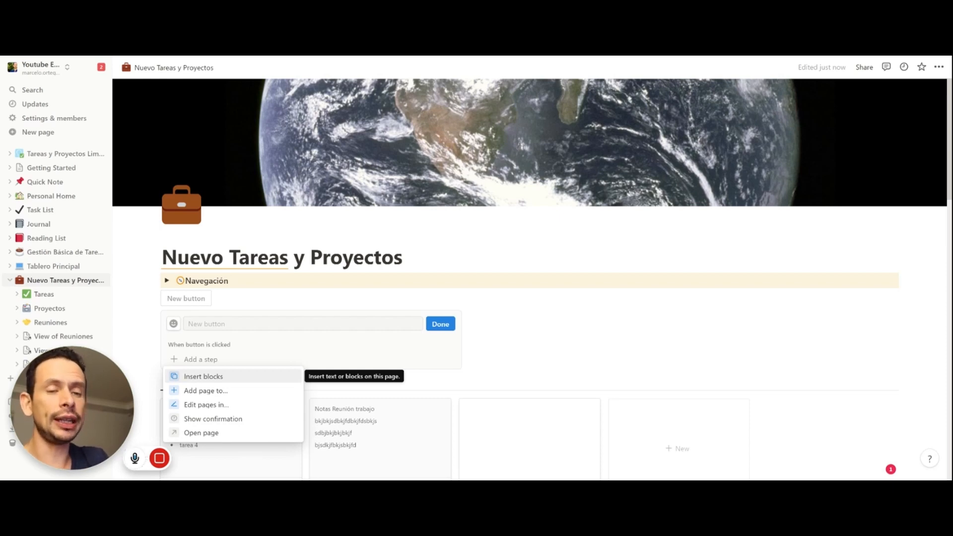
click(249, 377)
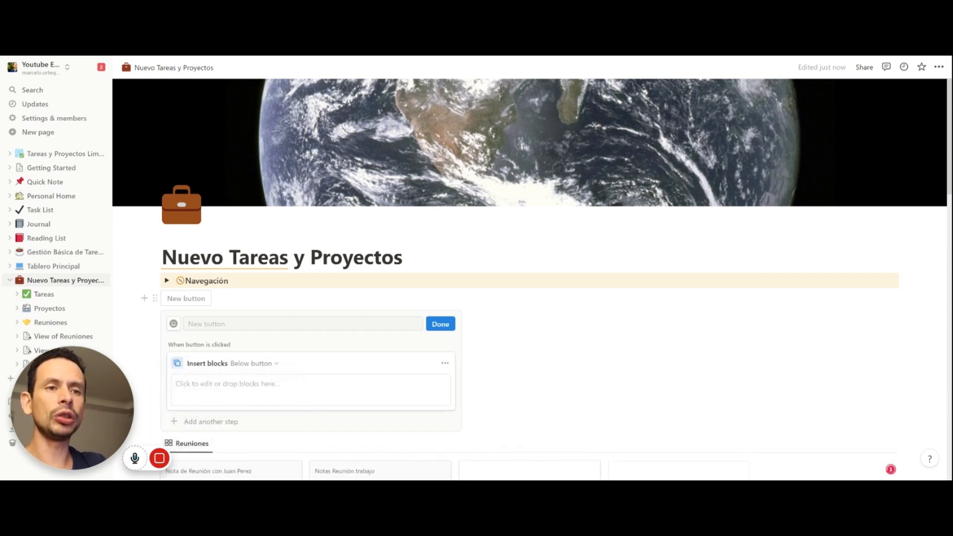
click(249, 385)
text(/)
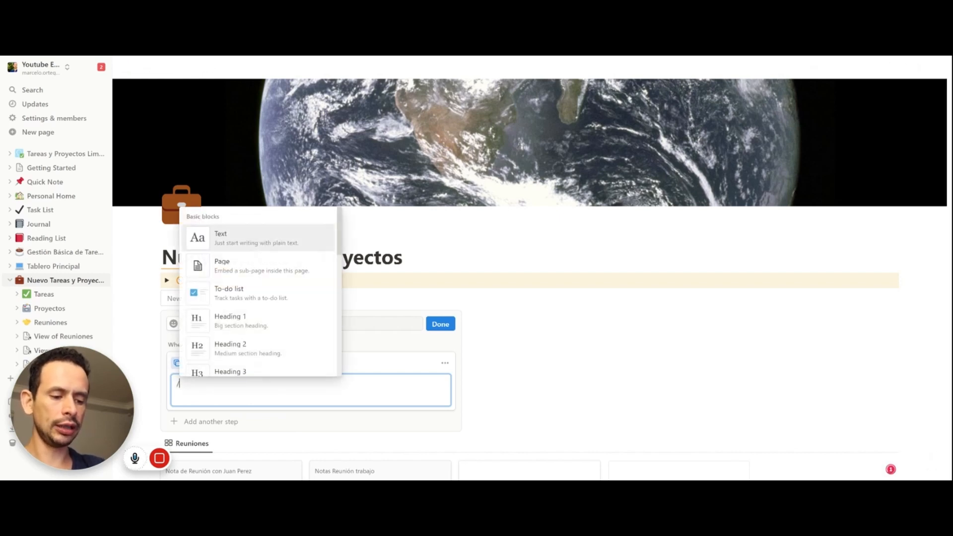
text(Nuevo to)
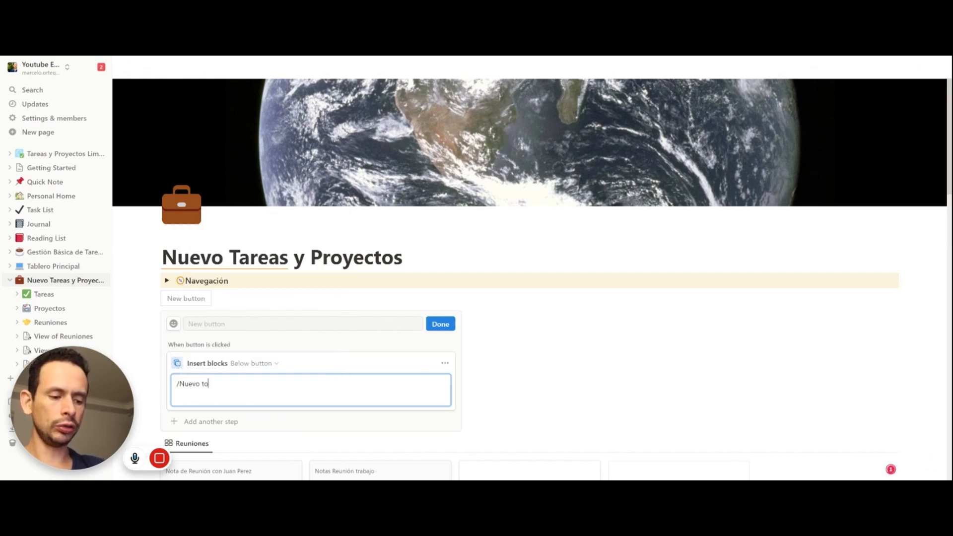
text(-do)
key(BackSpace)
key(BackSpace)
key(BackSpace)
key(BackSpace)
key(BackSpace)
key(BackSpace)
key(BackSpace)
key(BackSpace)
key(BackSpace)
key(BackSpace)
key(BackSpace)
key(BackSpace)
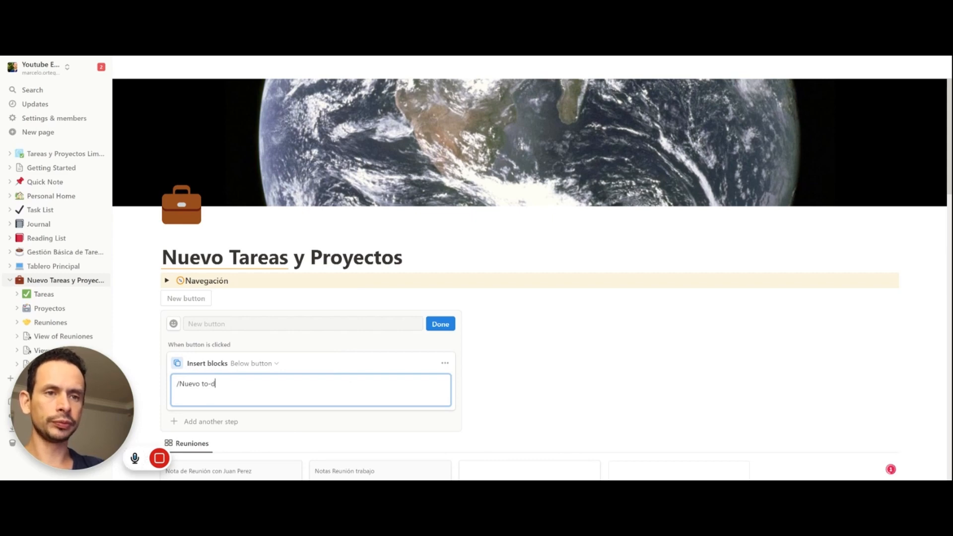
Fill the button's Insert blocks content with the text "Nuevo to-do" and an empty to-do checkbox beneath it.
text(Nue)
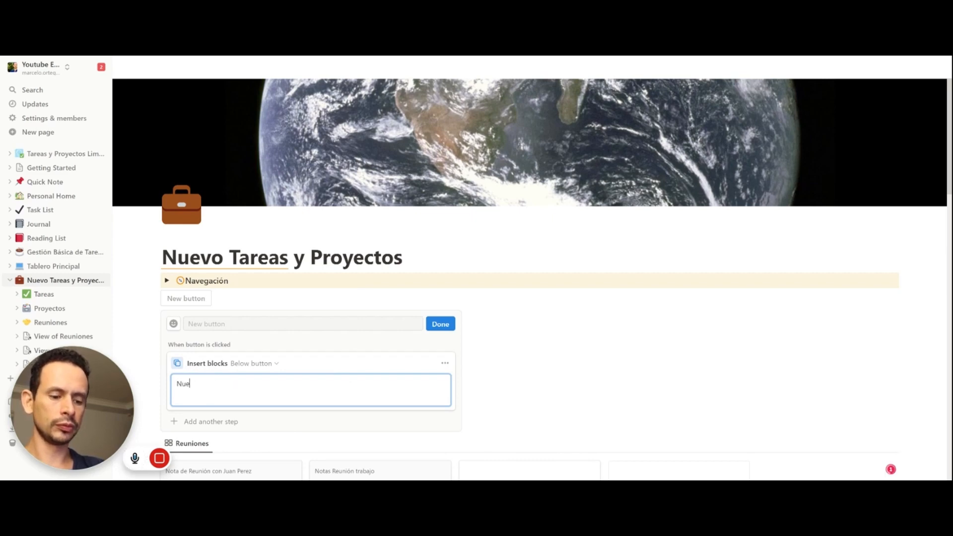
text(vo to-do)
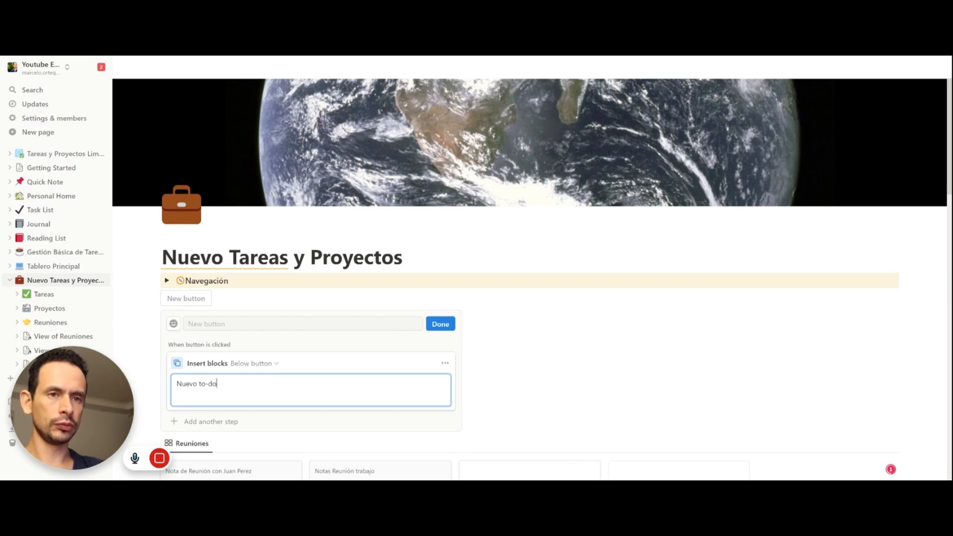
key(Return)
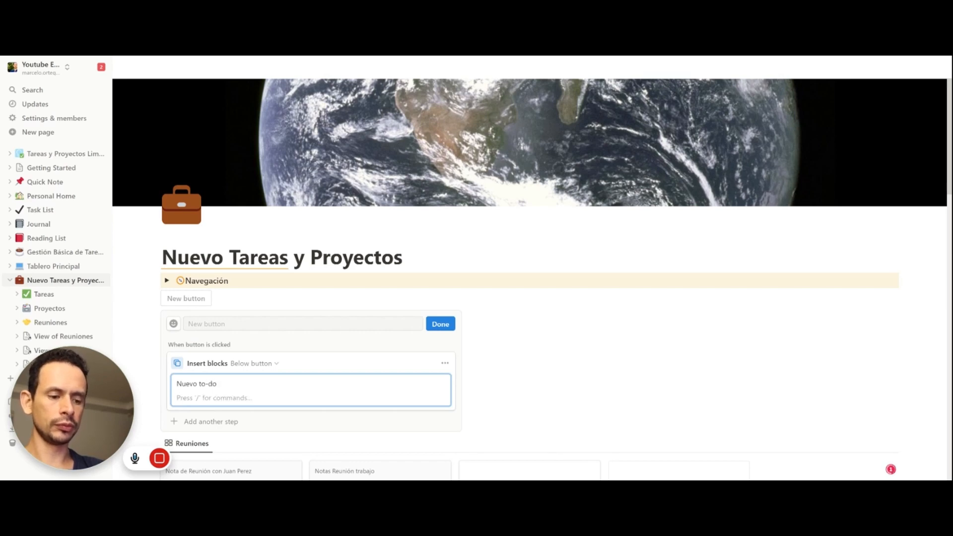
text([)
key(BackSpace)
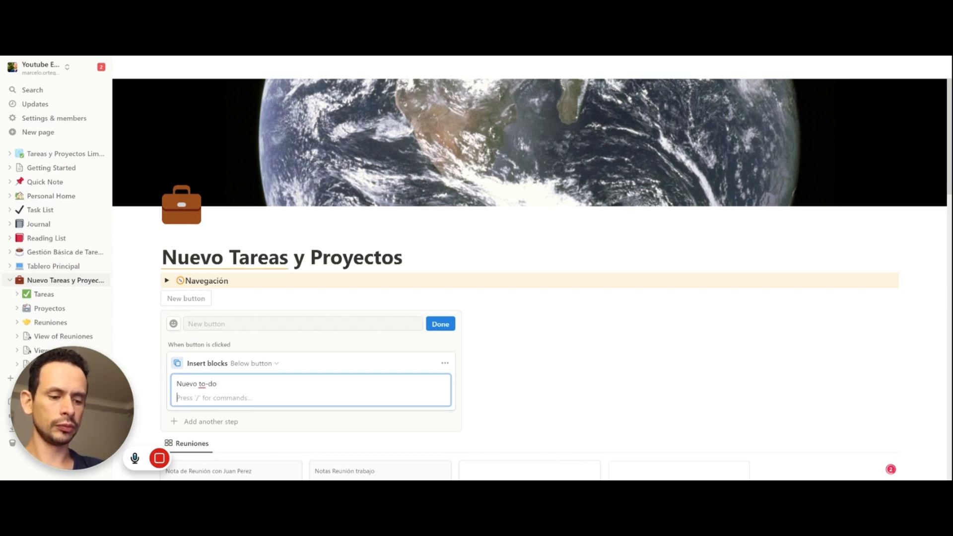
text(/)
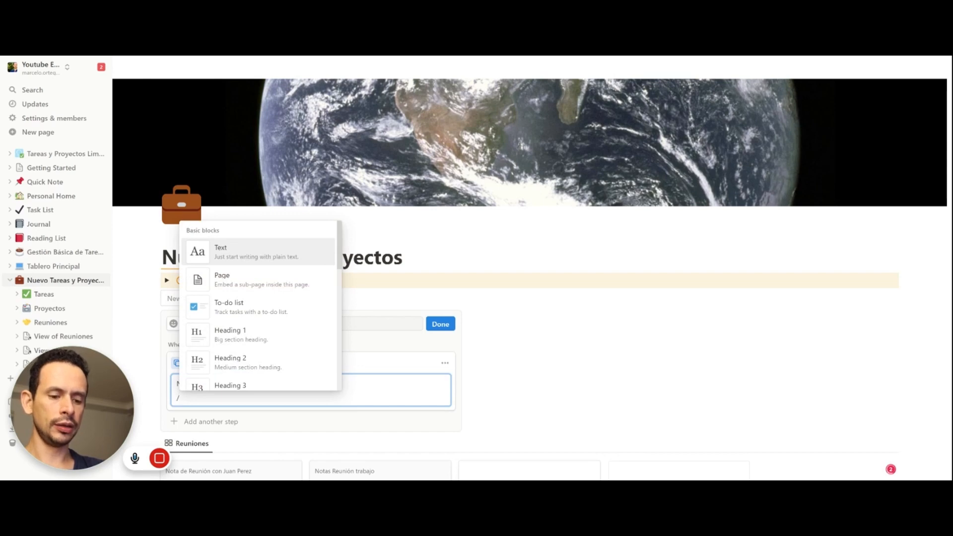
text(to)
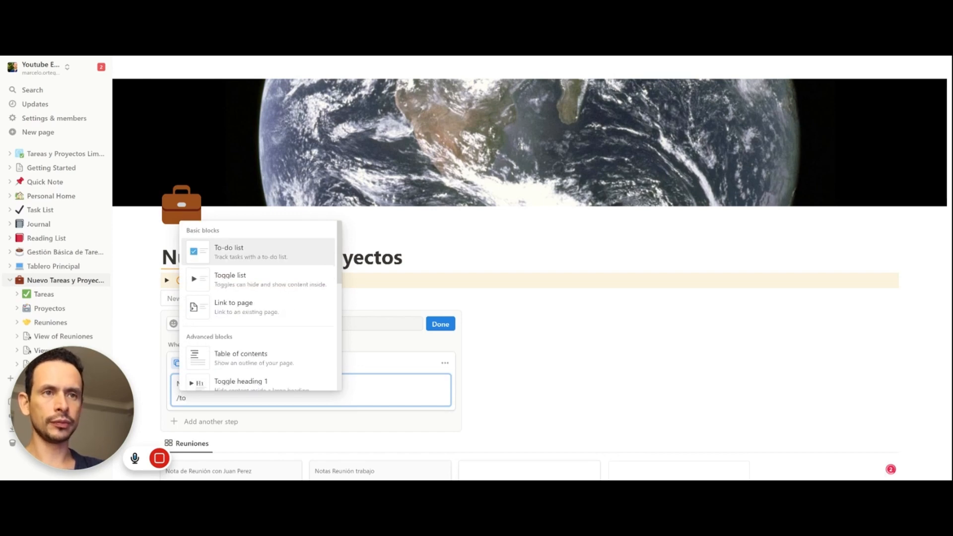
key(Return)
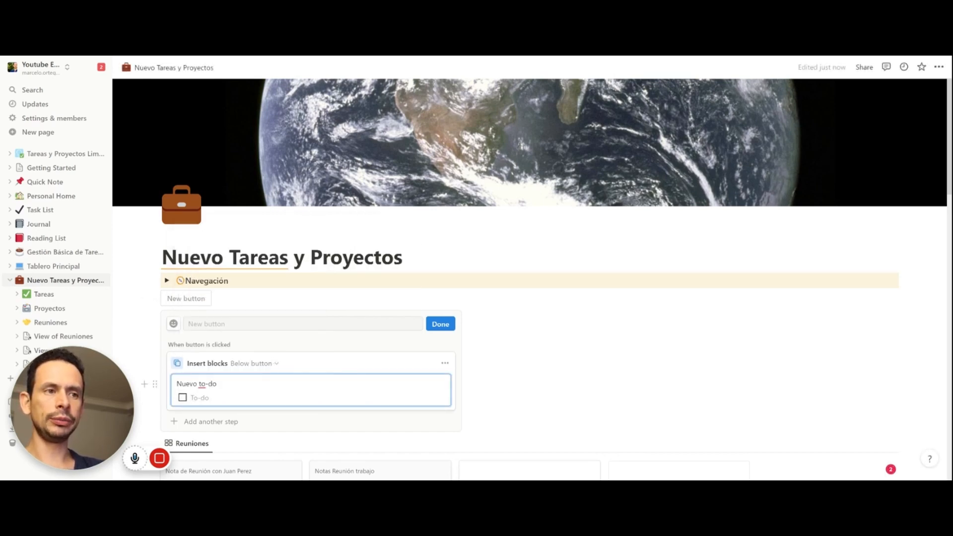
Name the button "Agregar To do", give it the green round check icon, and finish its setup.
click(223, 324)
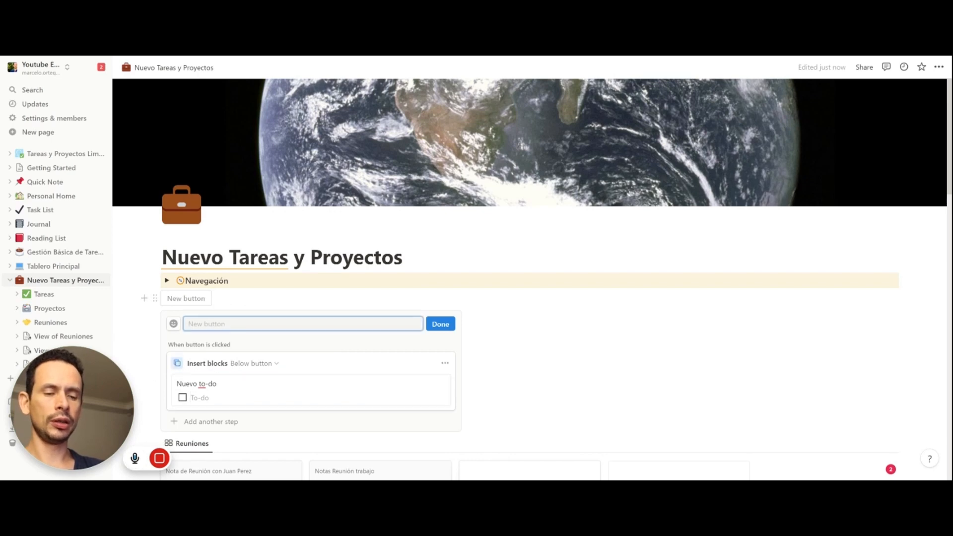
text(Agregar )
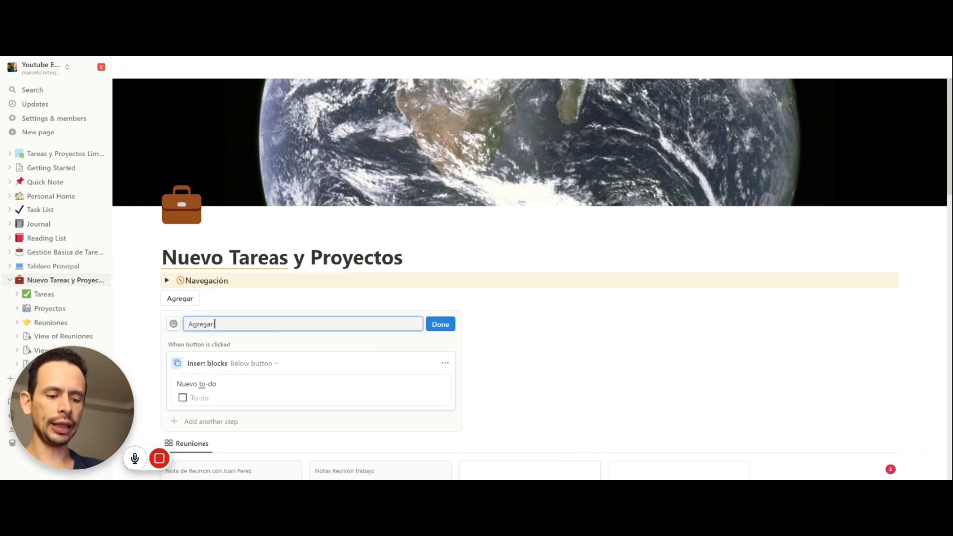
text(To do)
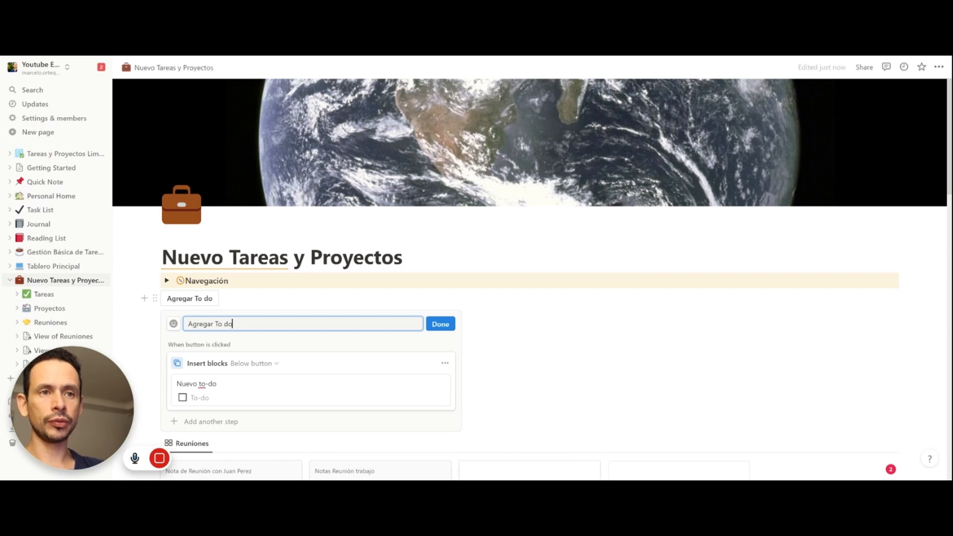
click(174, 324)
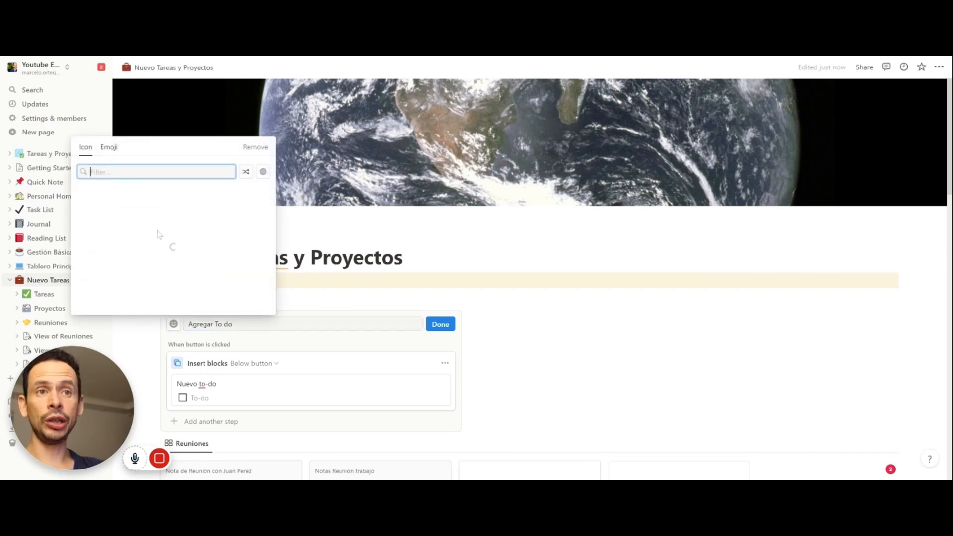
text(check)
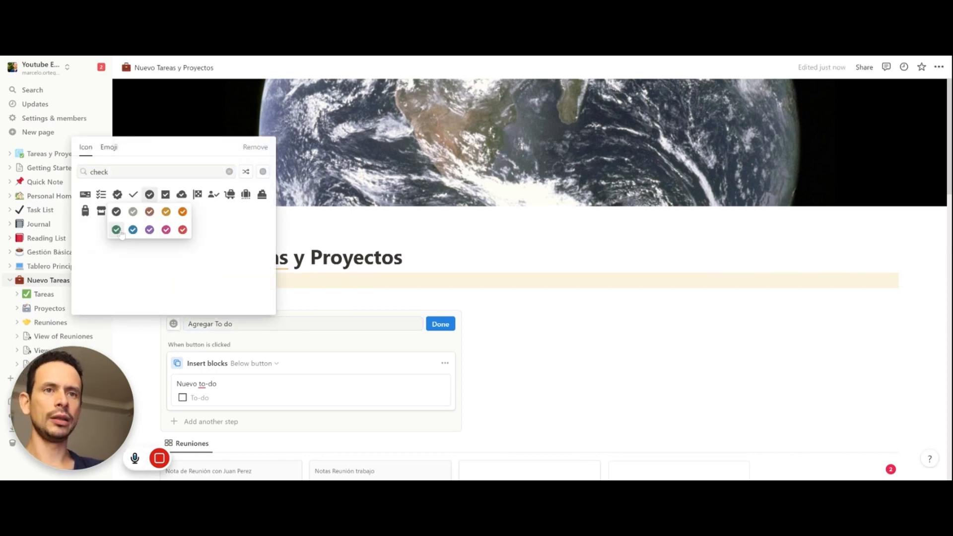
click(116, 230)
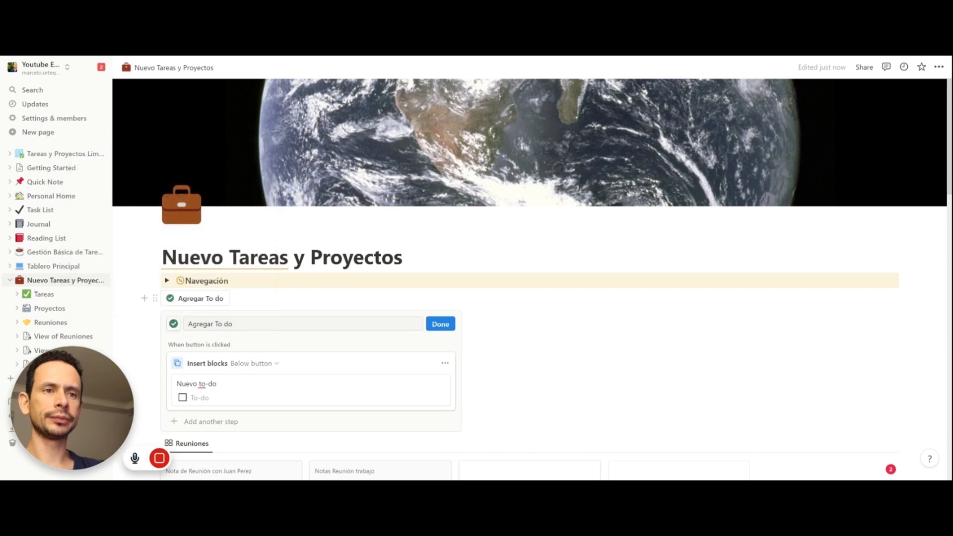
click(440, 324)
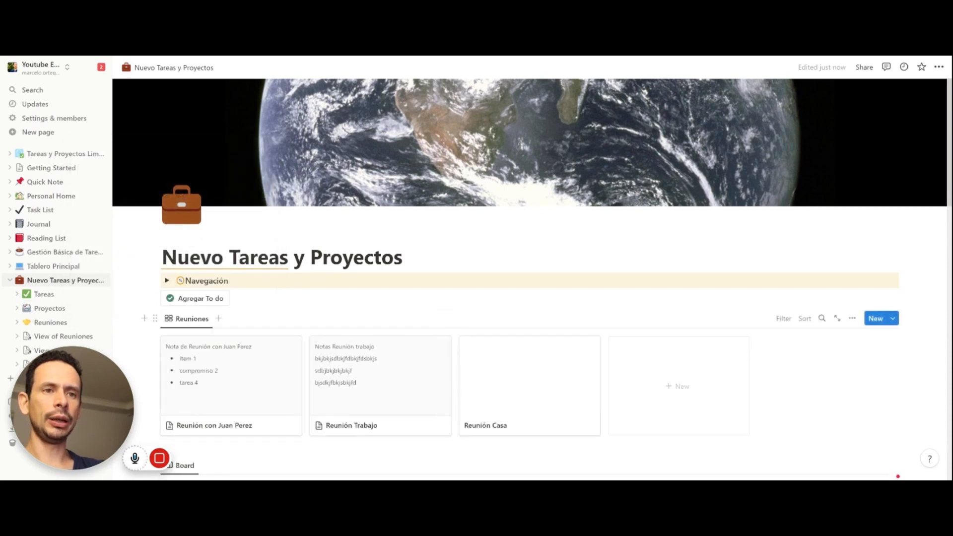
Test the Agregar To do button by running it three times.
scroll(441, 324, down, 1)
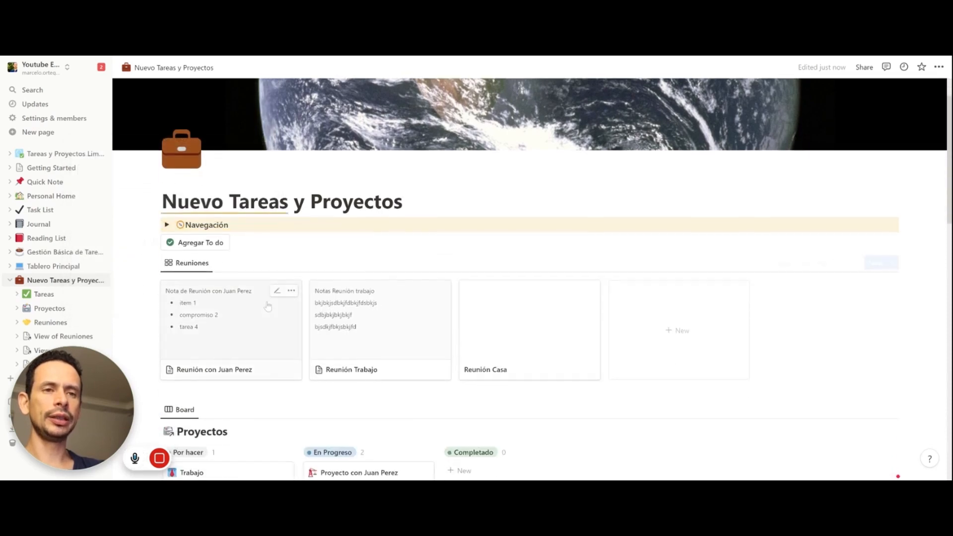
click(204, 244)
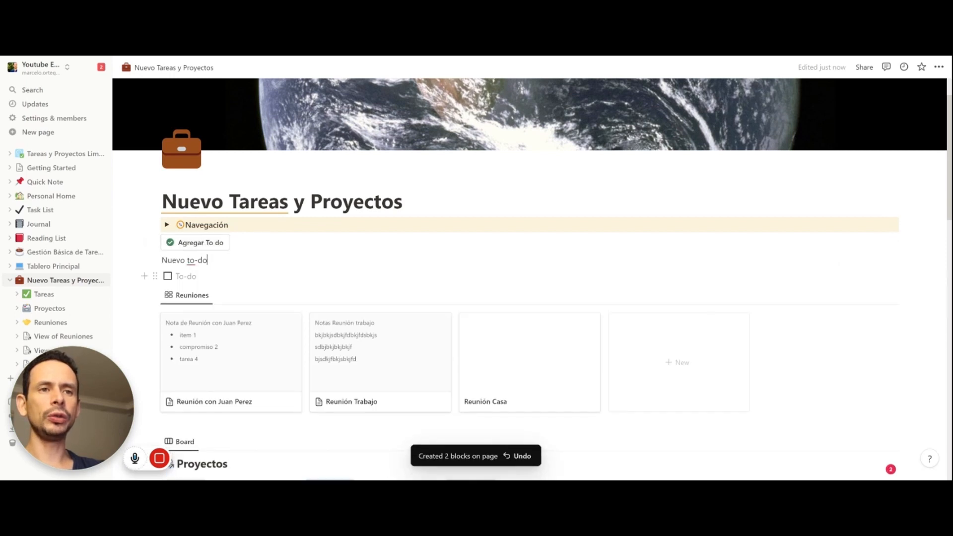
click(189, 243)
click(189, 243)
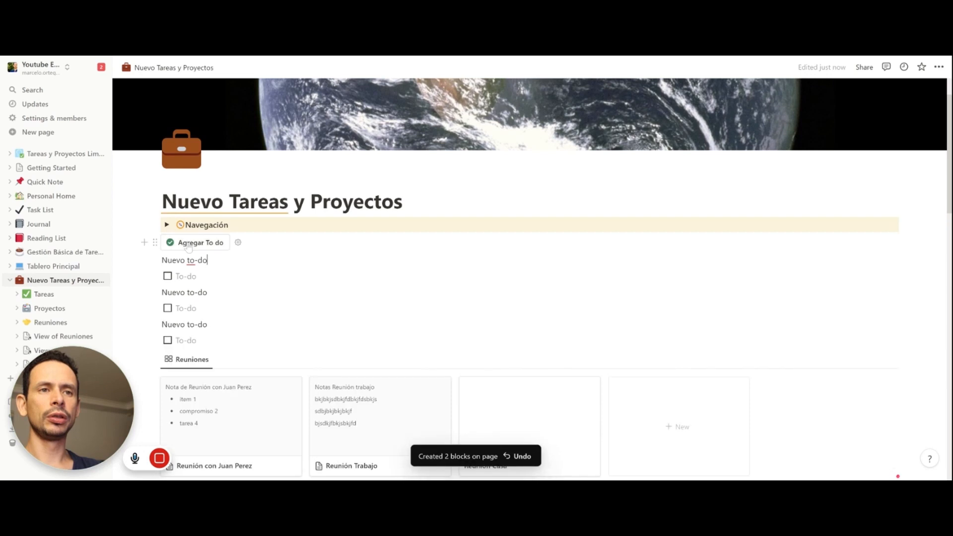
Delete all the "Nuevo to-do" texts and to-do checkboxes inserted below the Agregar To do button.
drag(129, 260, 216, 351)
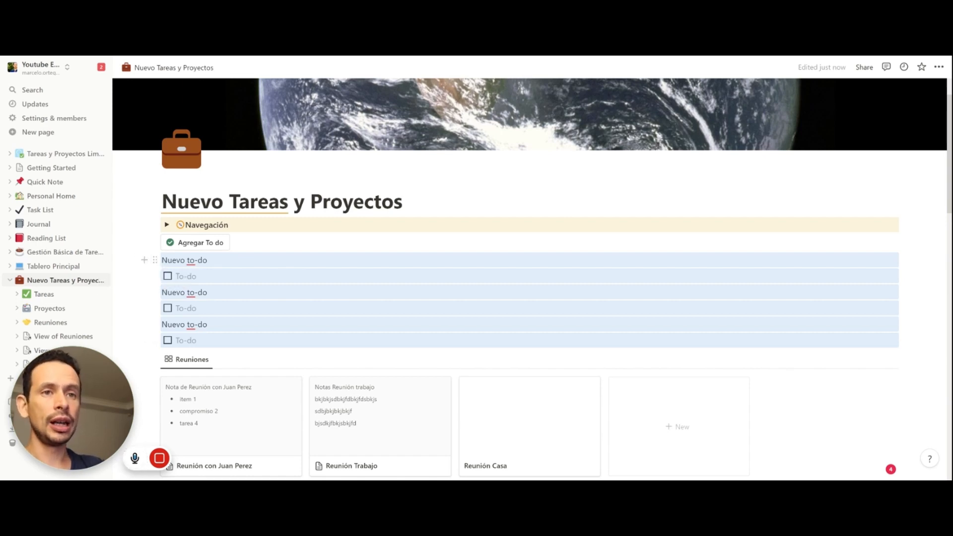
drag(147, 261, 196, 348)
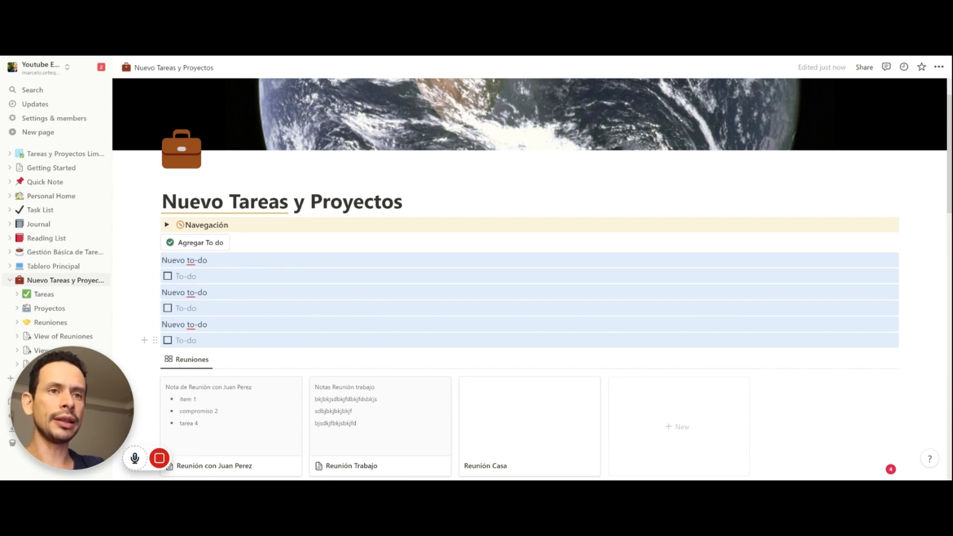
key(Delete)
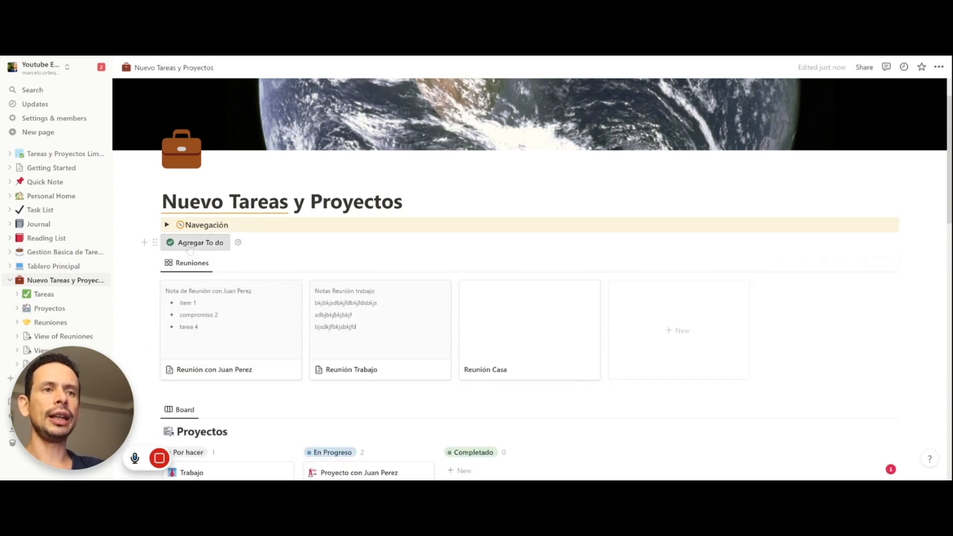
Insert a second button block directly below the Agregar To do button.
click(155, 243)
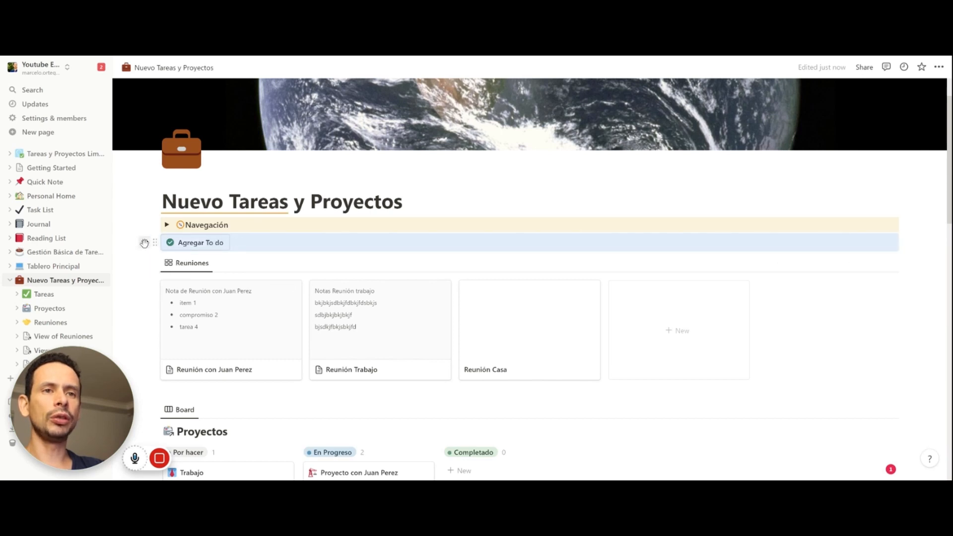
click(144, 242)
key(Escape)
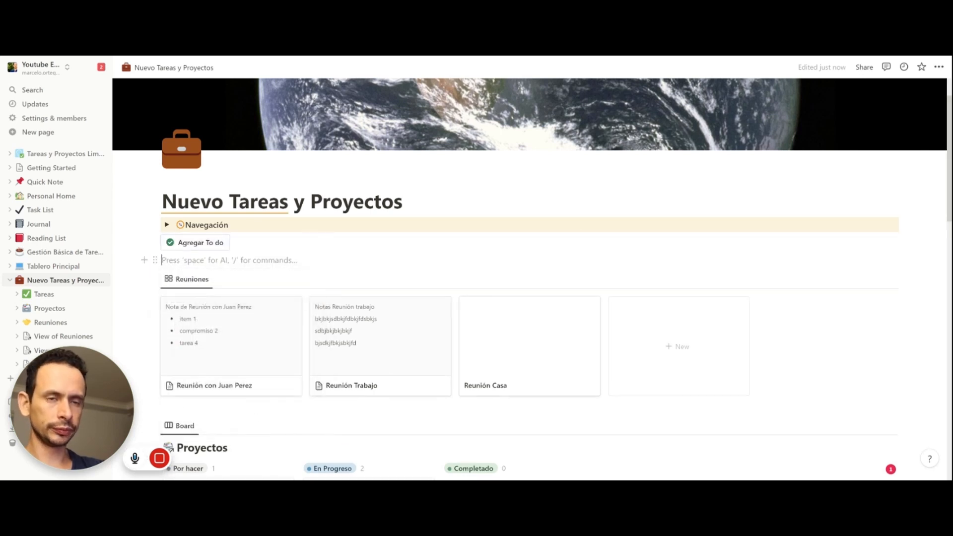
text(/but)
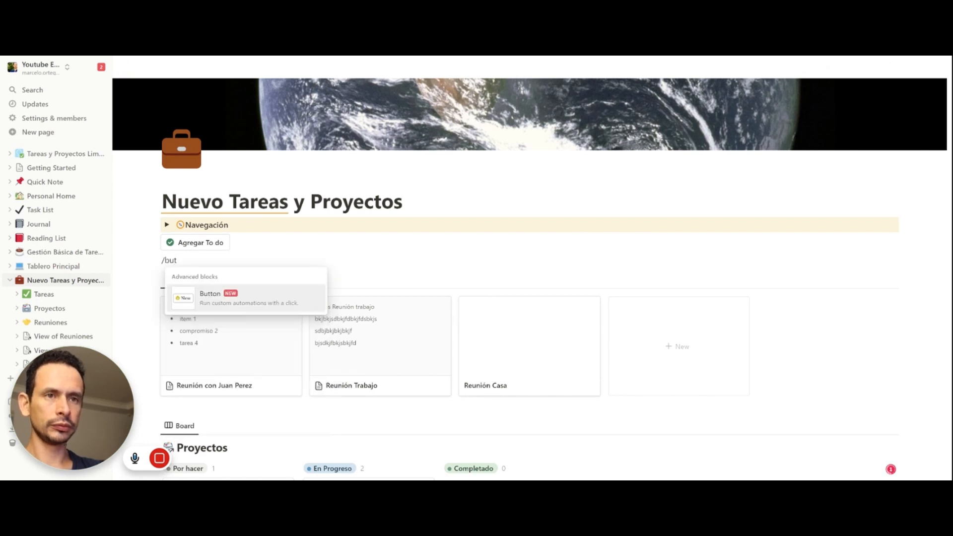
key(Return)
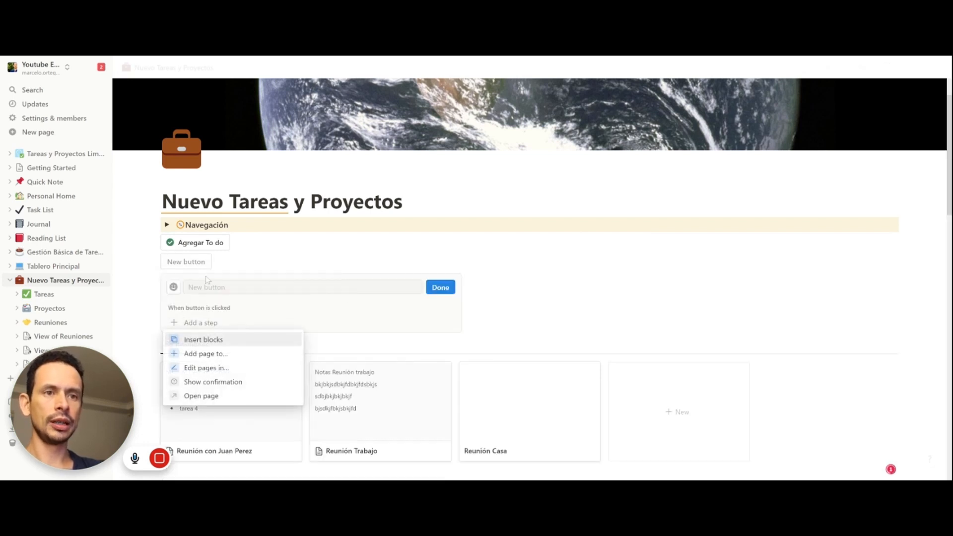
Name the new button "Agregar Checklist a Tareas" and give it the checklist icon.
text(Agregar)
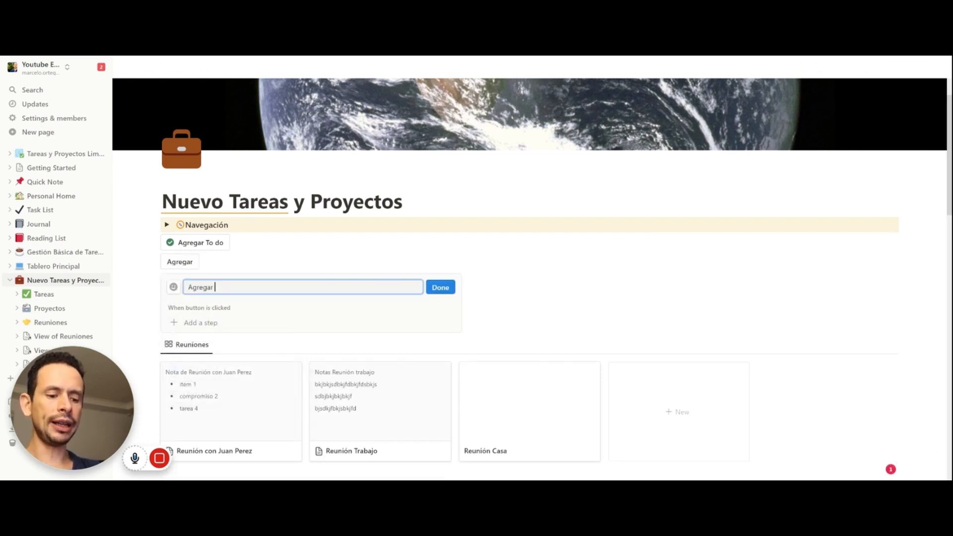
text( Che)
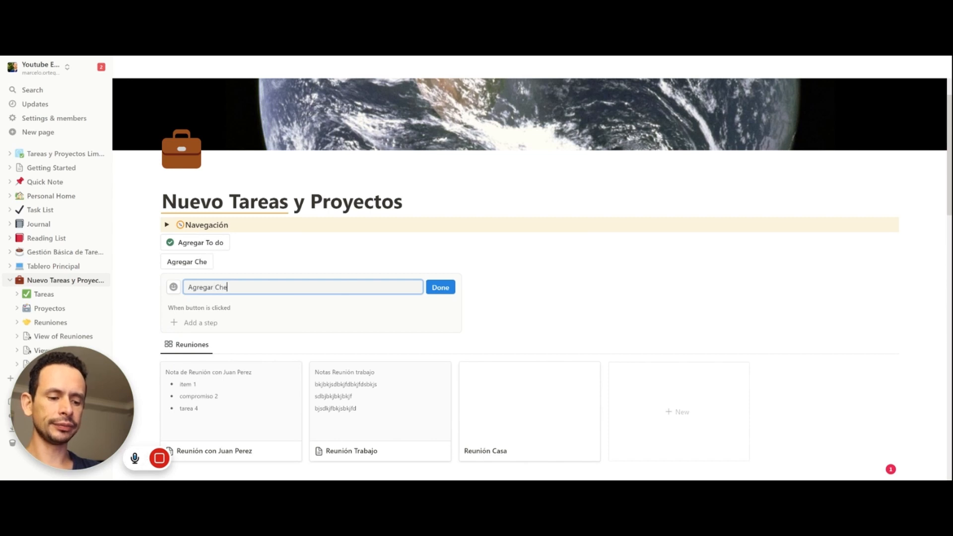
text(cklist a Tareas)
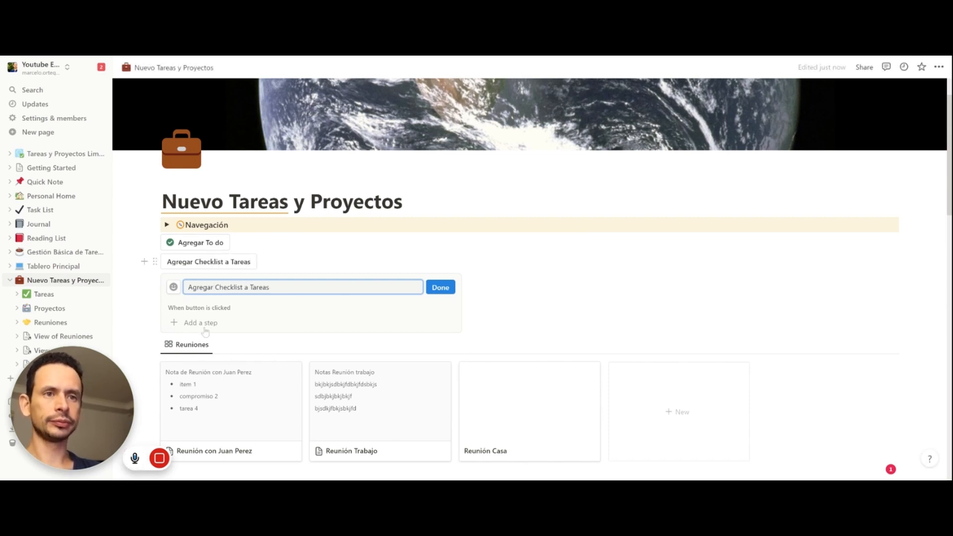
click(174, 287)
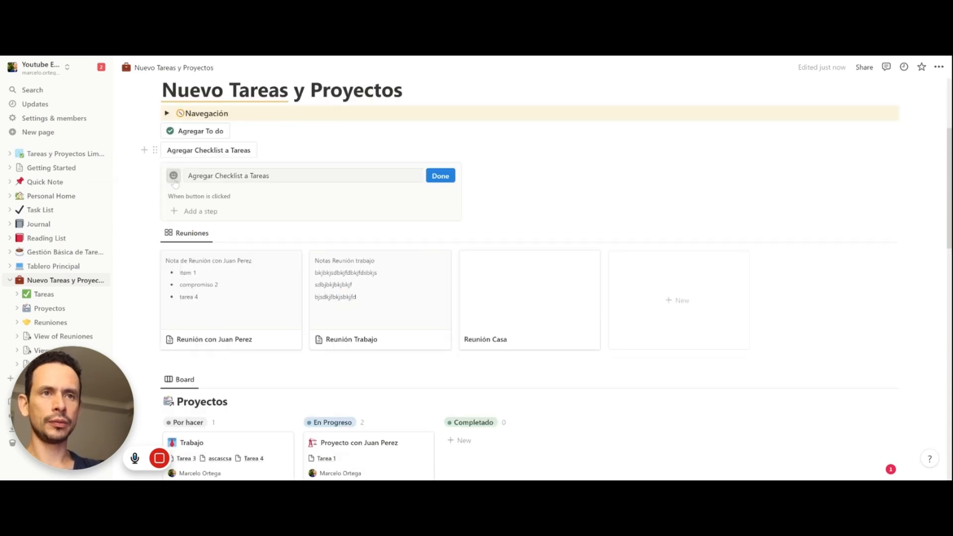
mouse_move(100, 256)
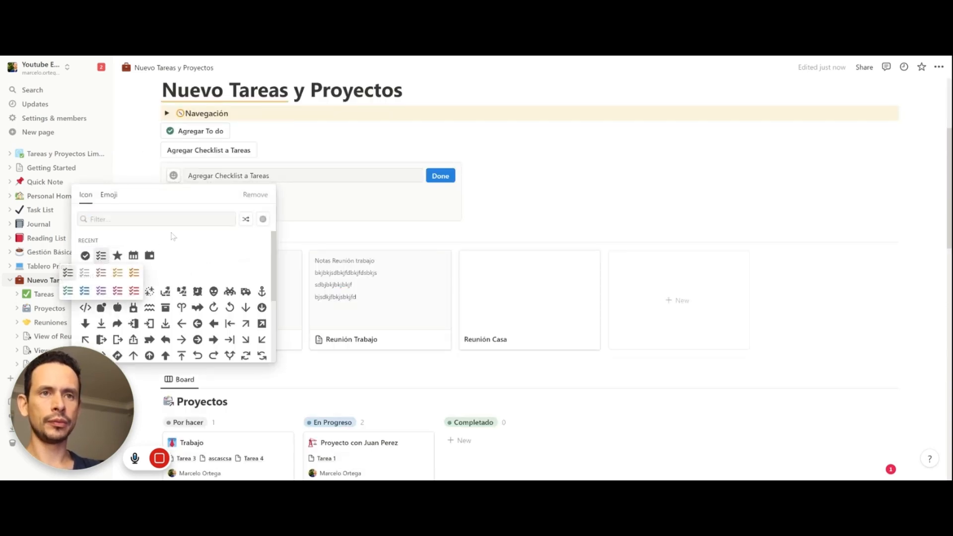
click(85, 291)
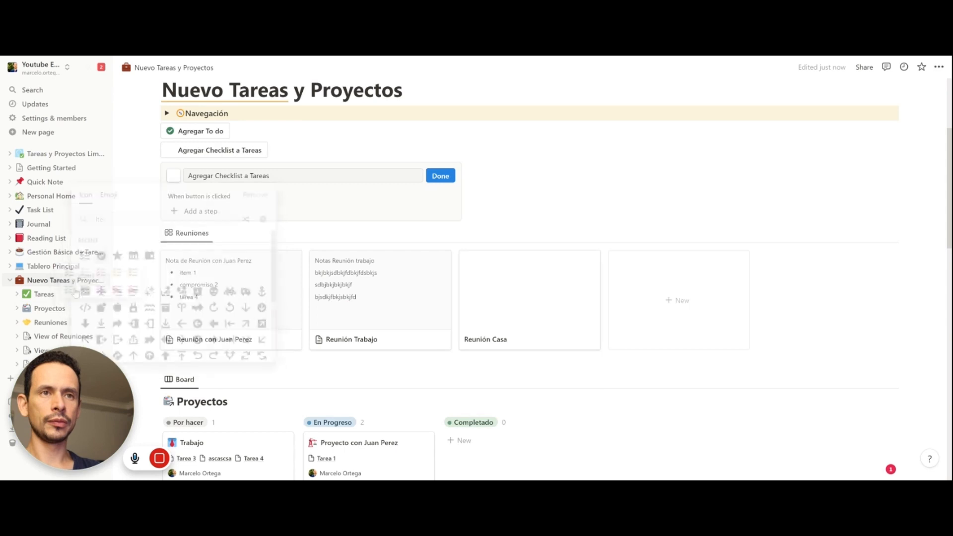
Add a button step that adds a page titled "Checklist Item #1" to the Tareas database of Nuevo Tareas y Proyectos.
click(200, 211)
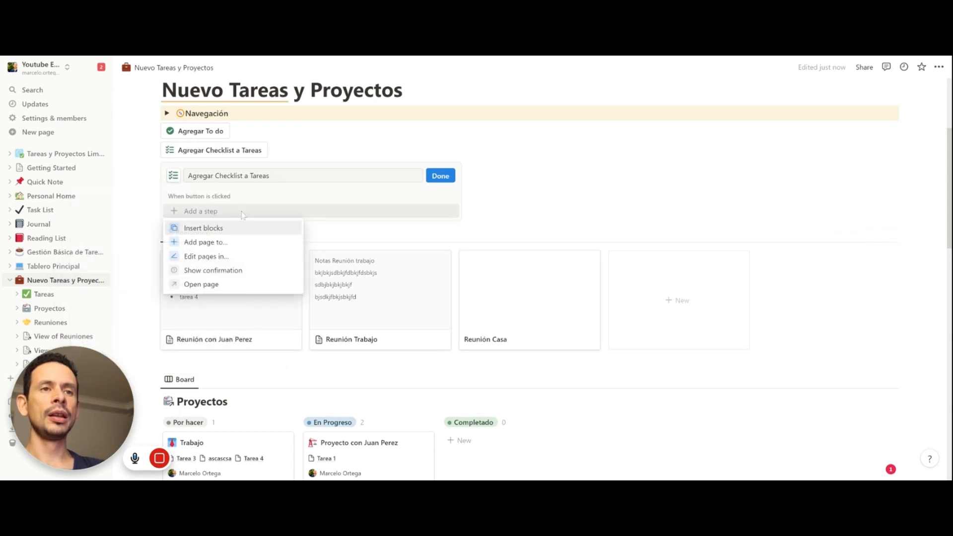
click(226, 243)
click(275, 216)
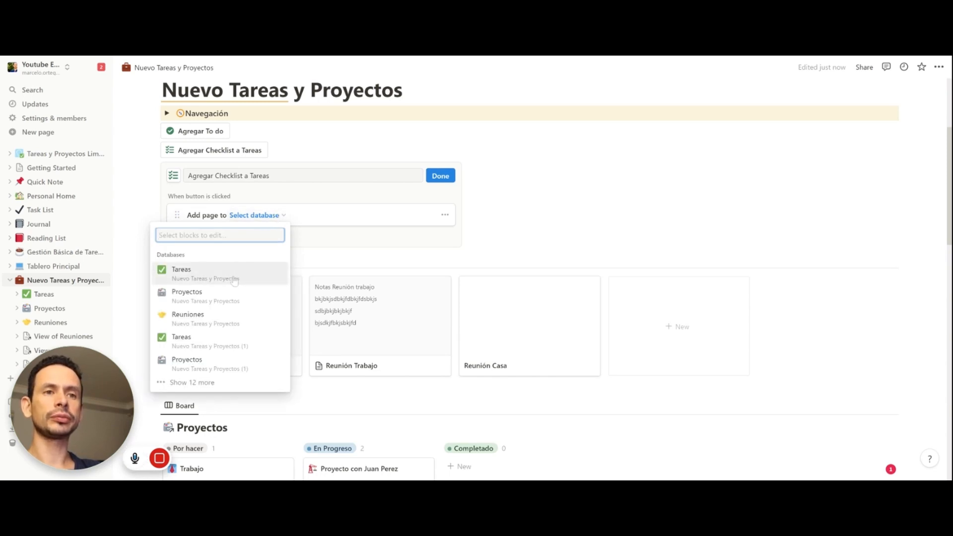
click(234, 281)
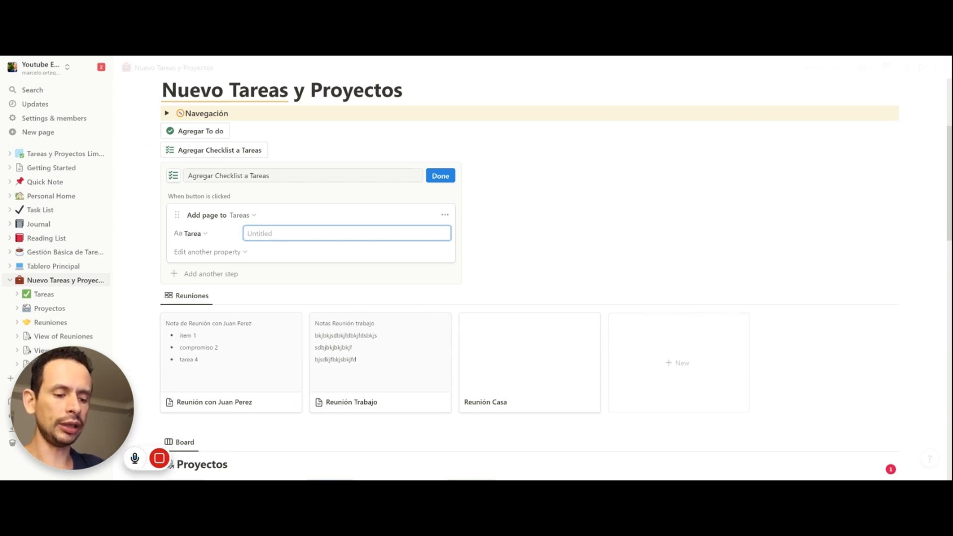
text(Checklist)
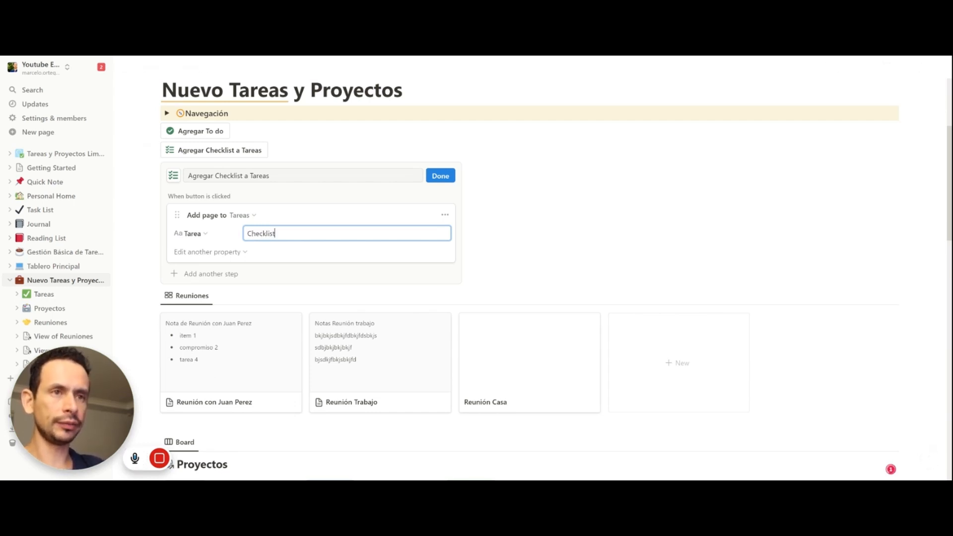
text( Item #1)
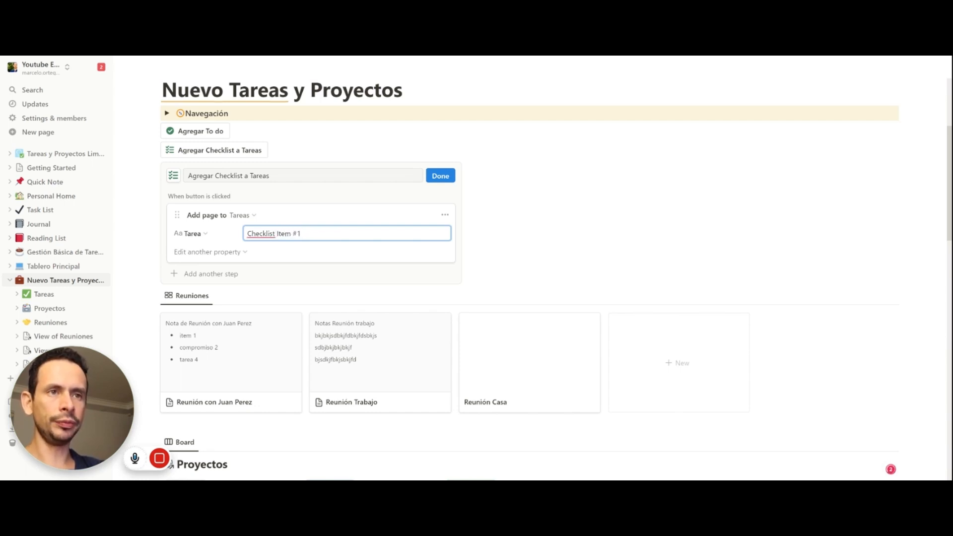
key(ctrl+a)
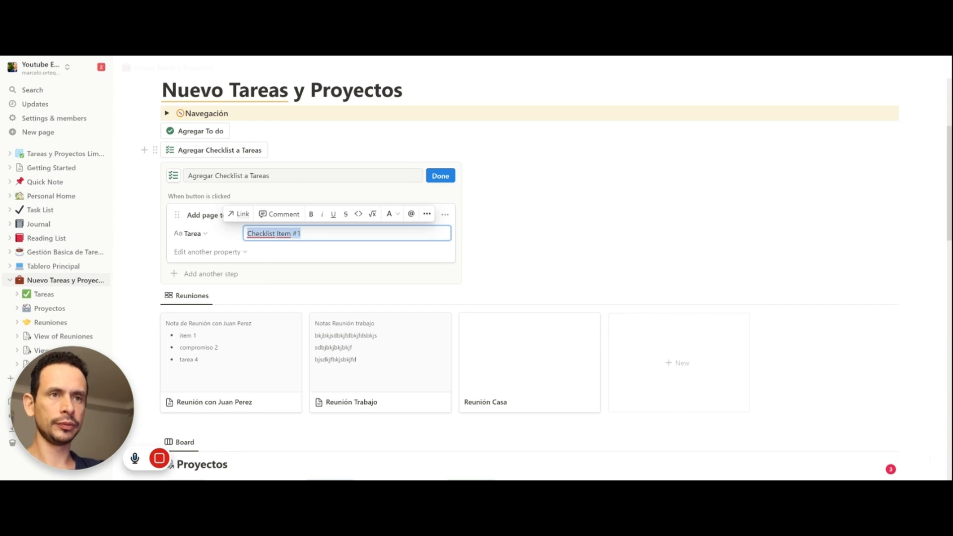
For the Checklist Item #1 page, set Fecha de Acción to Today and Status to Pendiente.
click(209, 251)
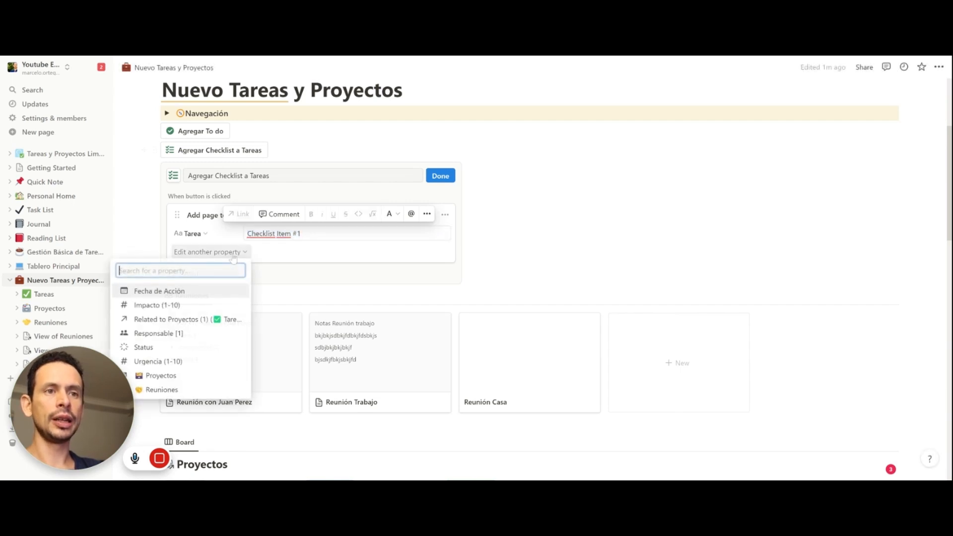
click(203, 293)
click(308, 256)
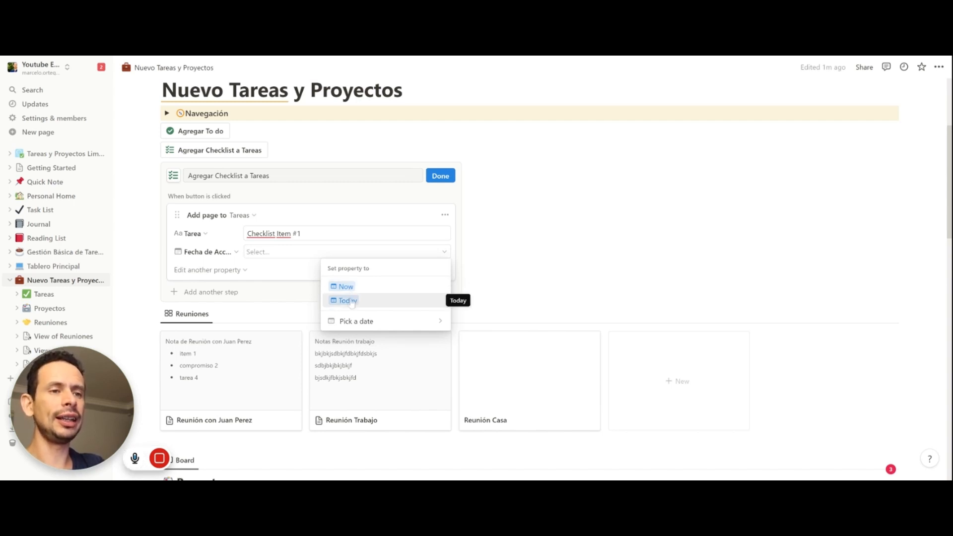
click(348, 301)
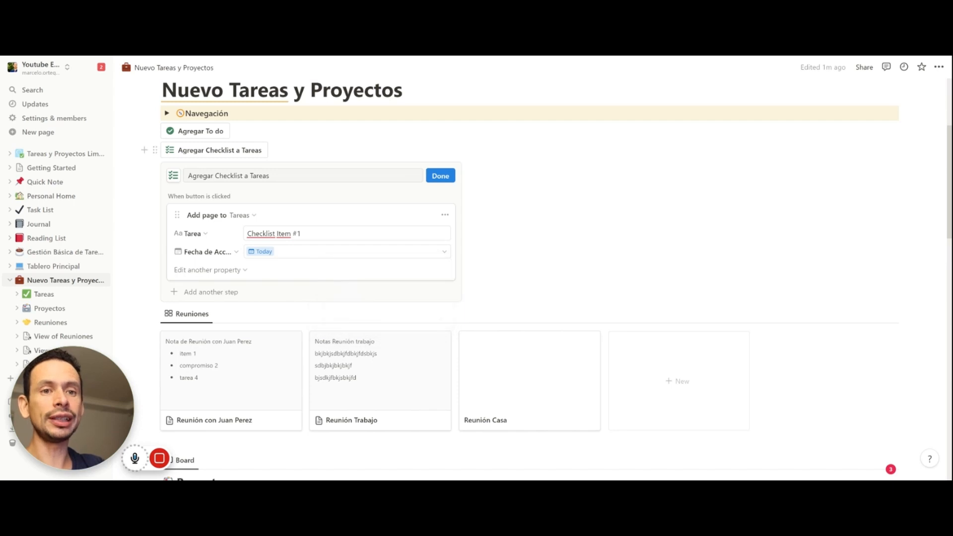
click(218, 271)
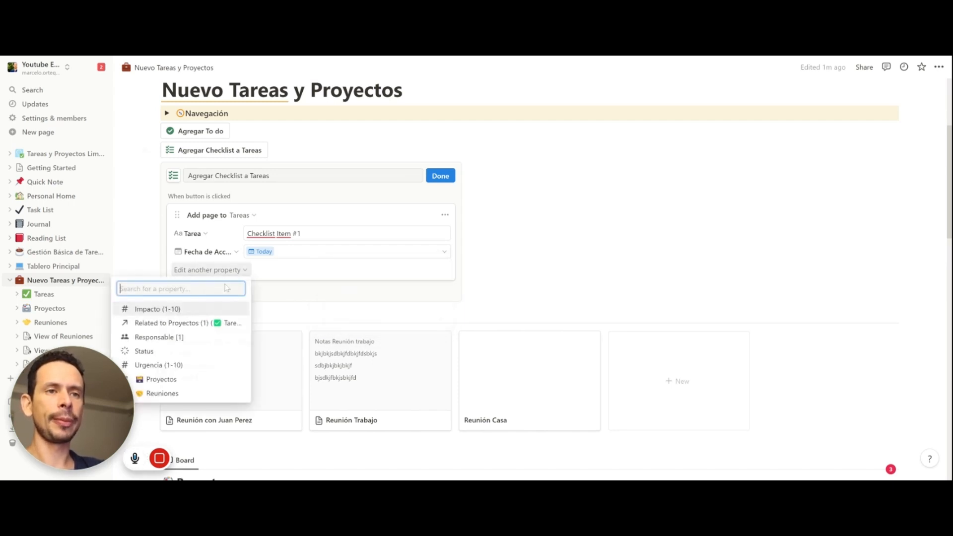
click(212, 352)
click(315, 270)
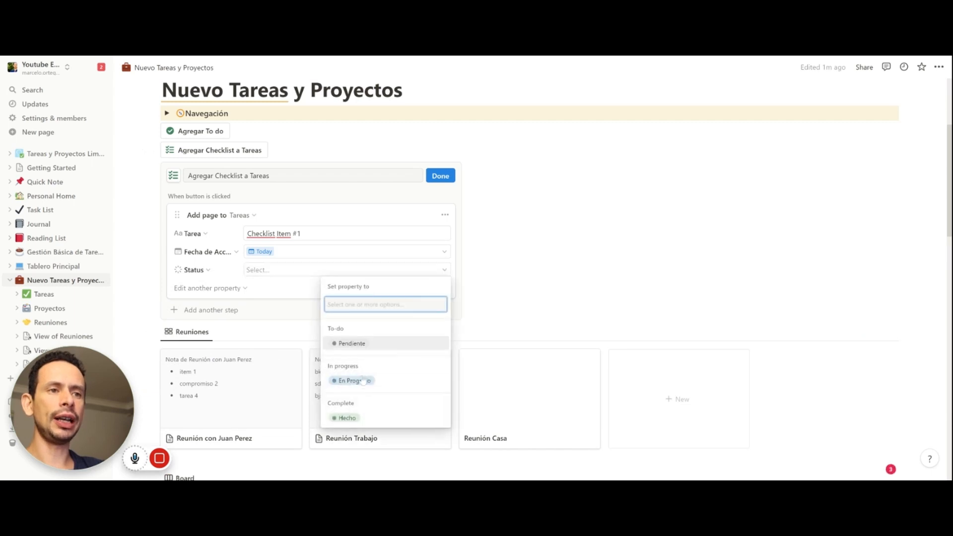
click(360, 343)
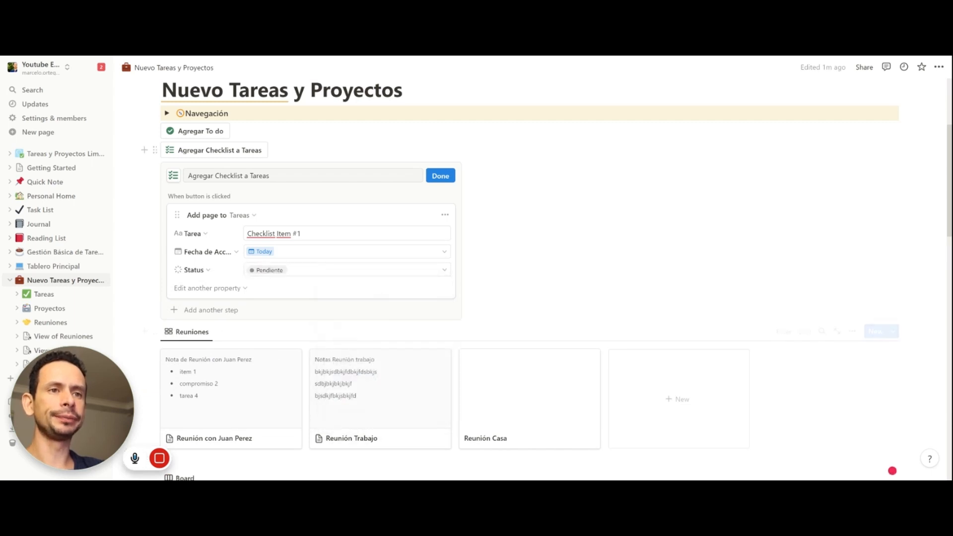
Duplicate the Checklist Item #1 step below itself and rename the copy's task "Checklist Item #2".
click(445, 216)
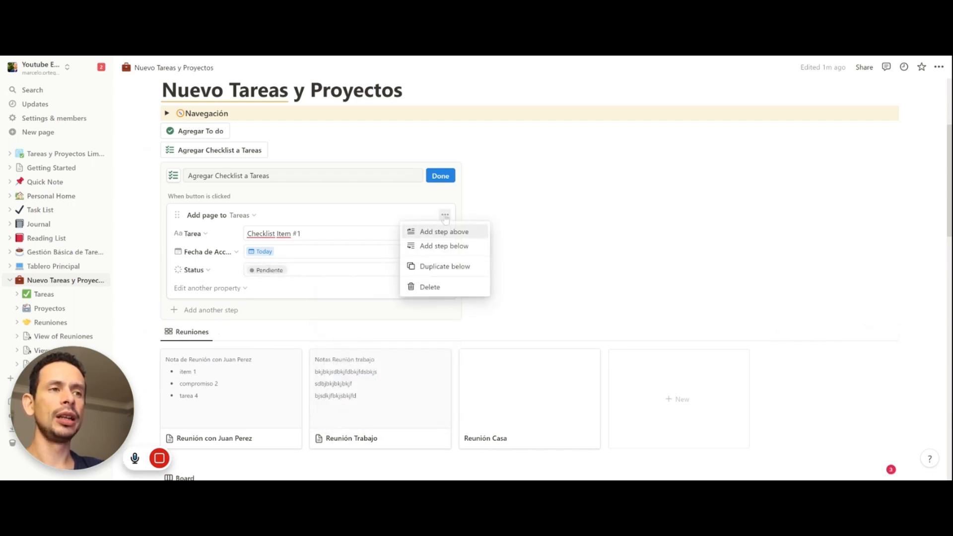
click(437, 268)
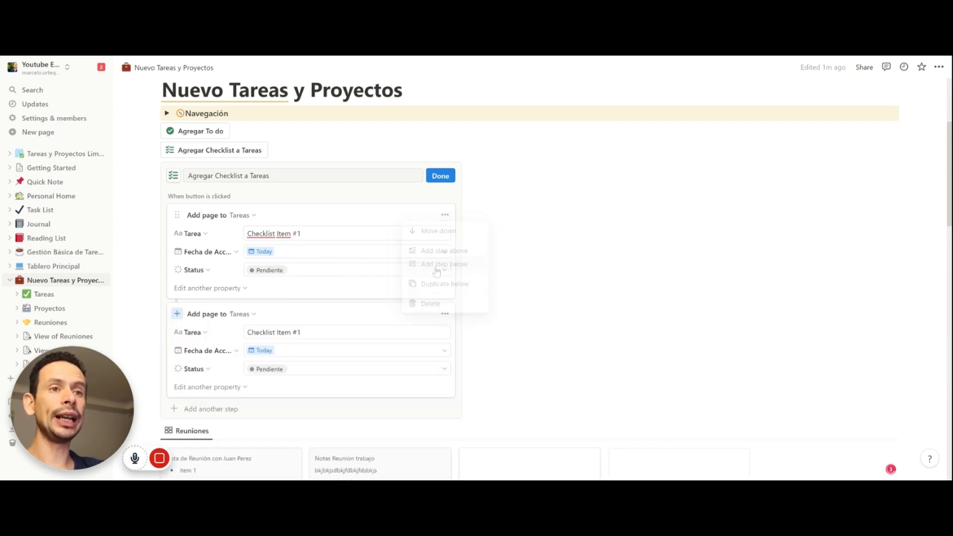
scroll(267, 290, down, 1)
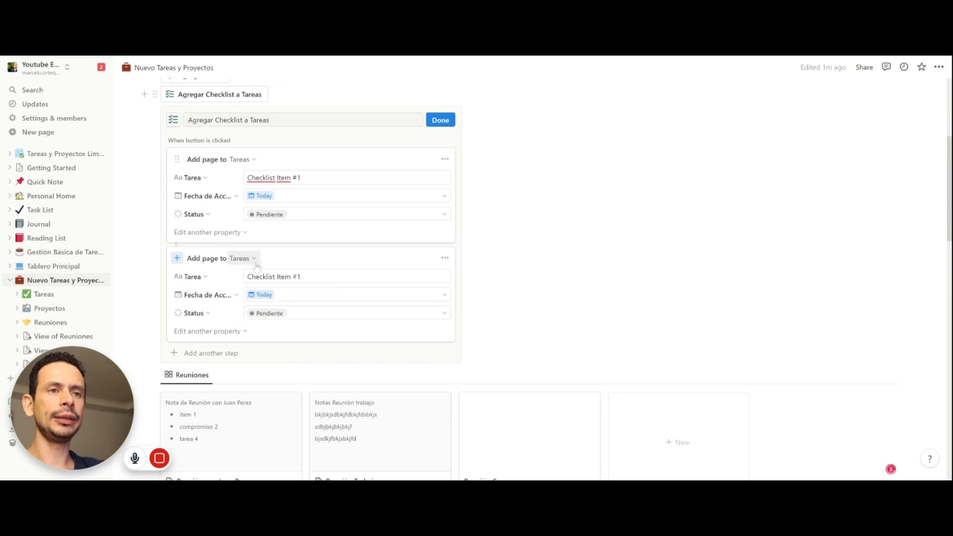
click(300, 277)
key(BackSpace)
text(2)
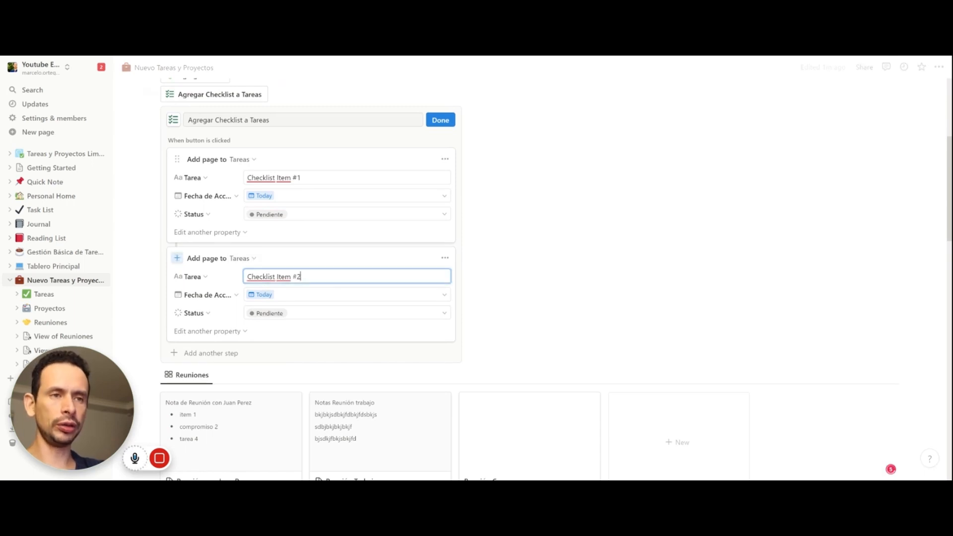
Duplicate the Checklist Item #2 step below itself and rename the copy's task "Checklist Item #3".
click(444, 259)
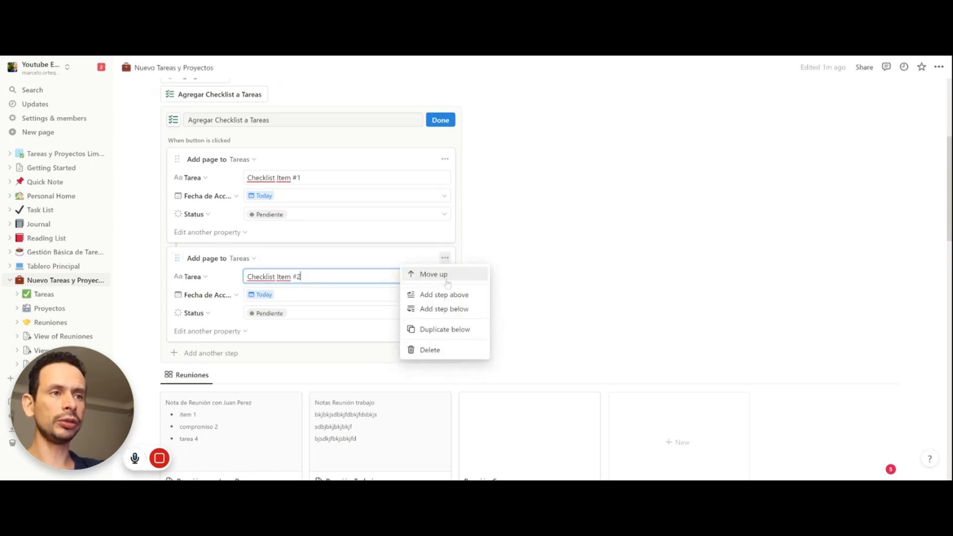
click(437, 327)
click(303, 375)
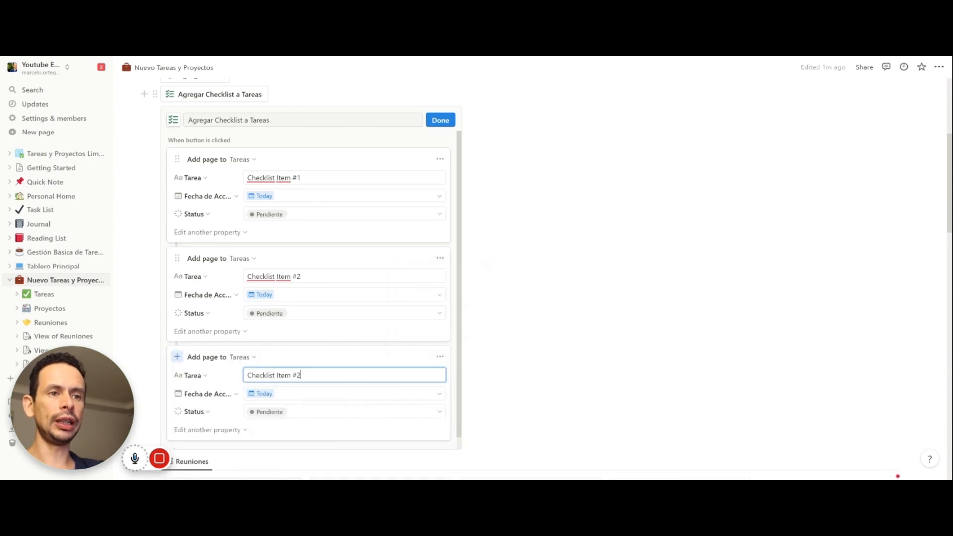
key(BackSpace)
text(3)
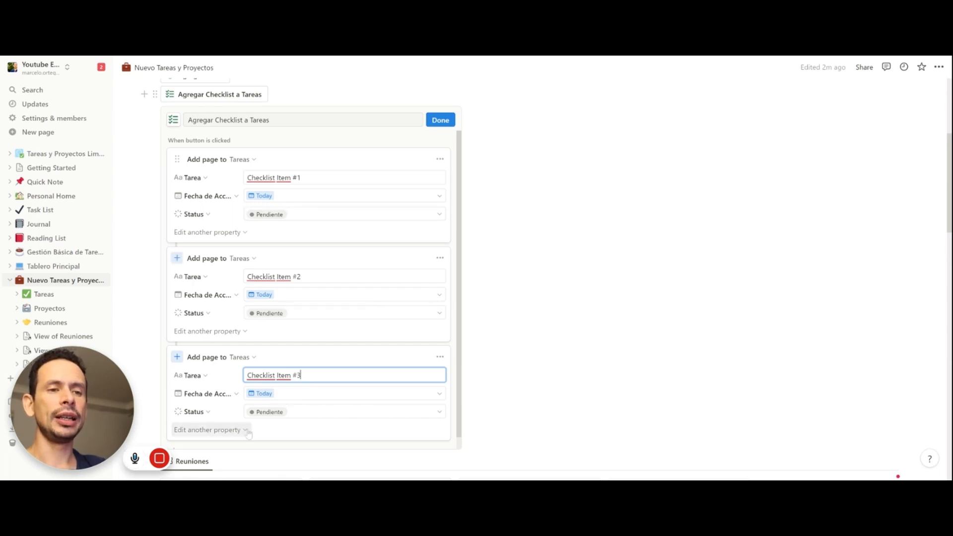
scroll(237, 325, down, 3)
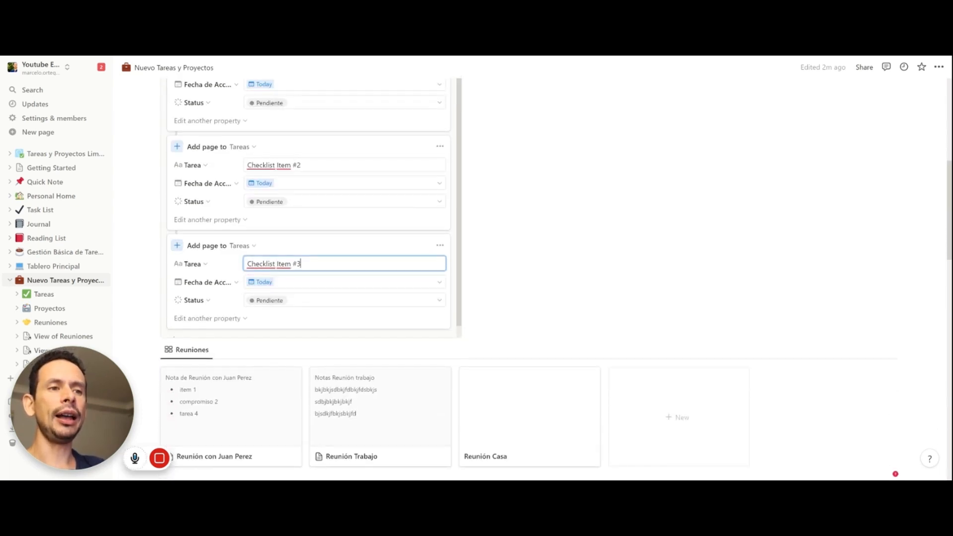
click(237, 319)
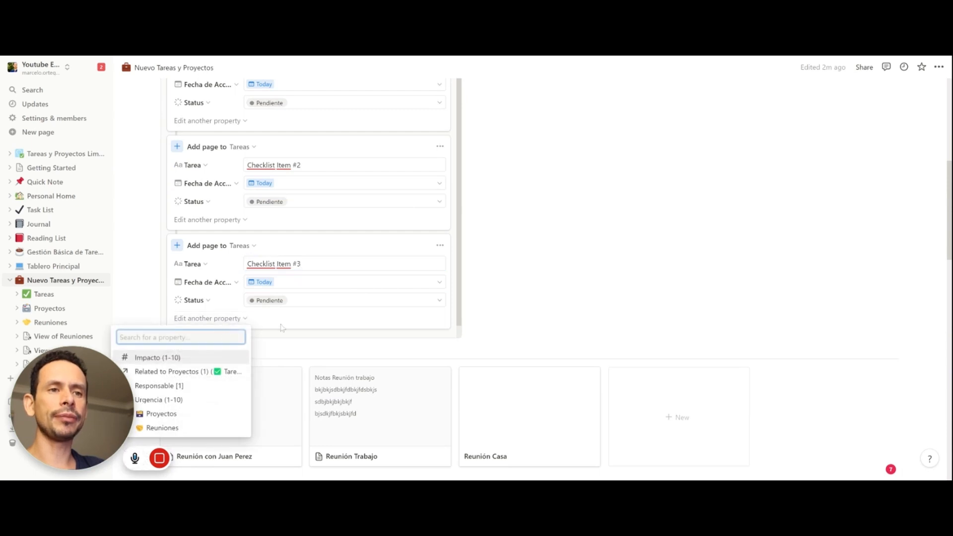
key(Escape)
Add a Show confirmation step after the Checklist Item #3 step.
scroll(329, 325, down, 1)
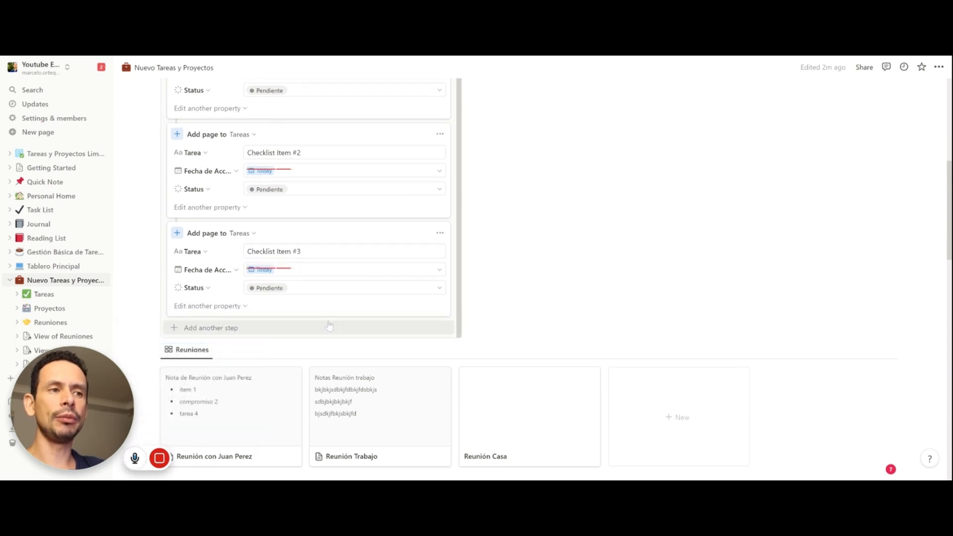
click(209, 332)
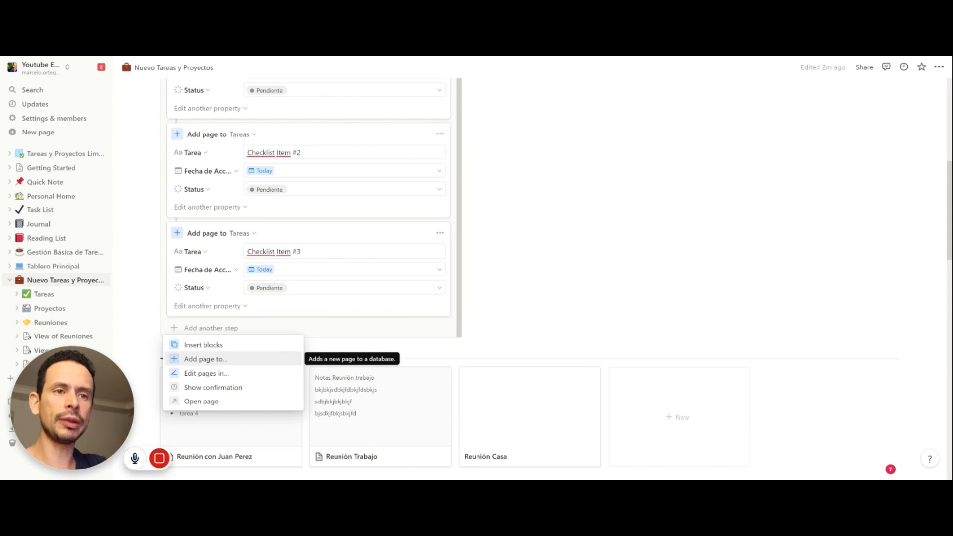
click(213, 388)
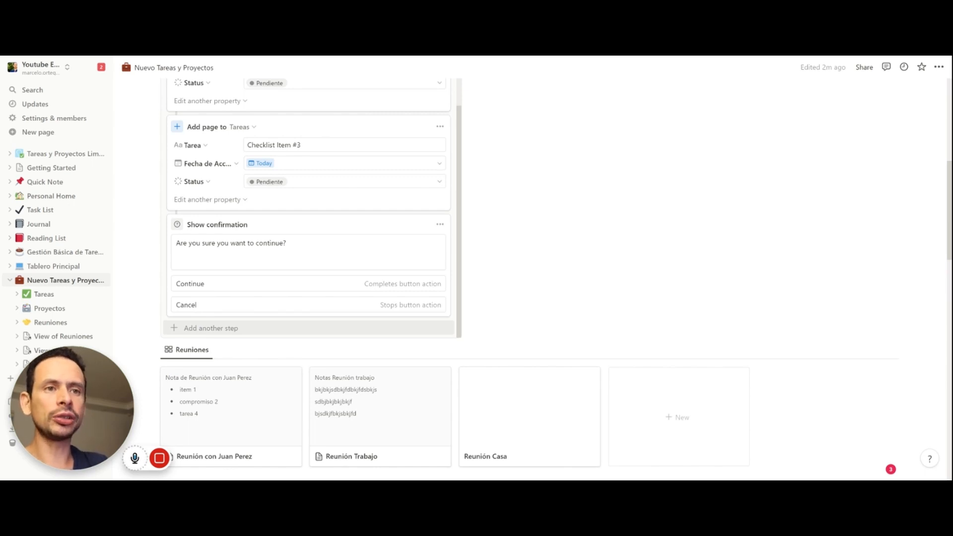
Add an Open page step after the Show confirmation step and choose Tareas as the page it opens.
click(204, 329)
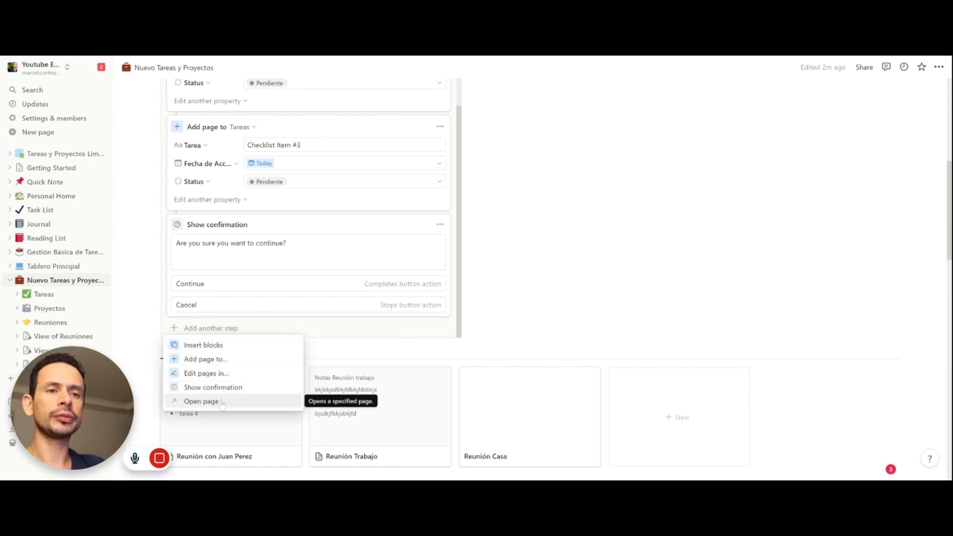
click(201, 401)
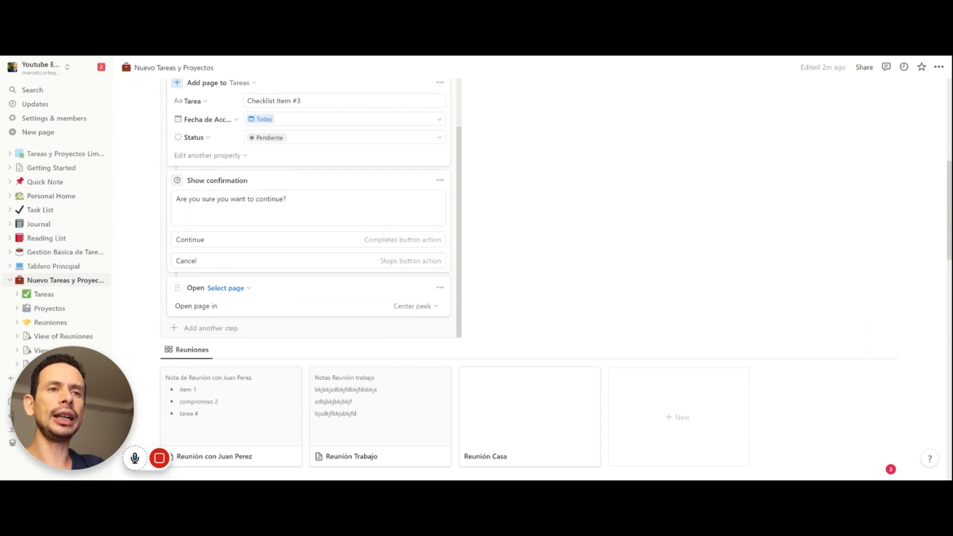
click(226, 288)
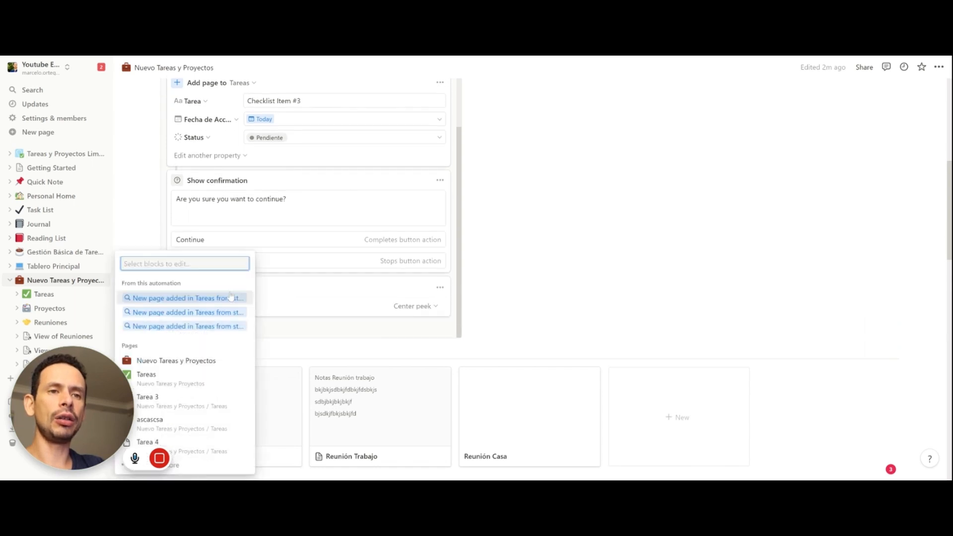
click(197, 379)
Set the Open Tareas step to open its page in Side peek.
scroll(298, 298, down, 1)
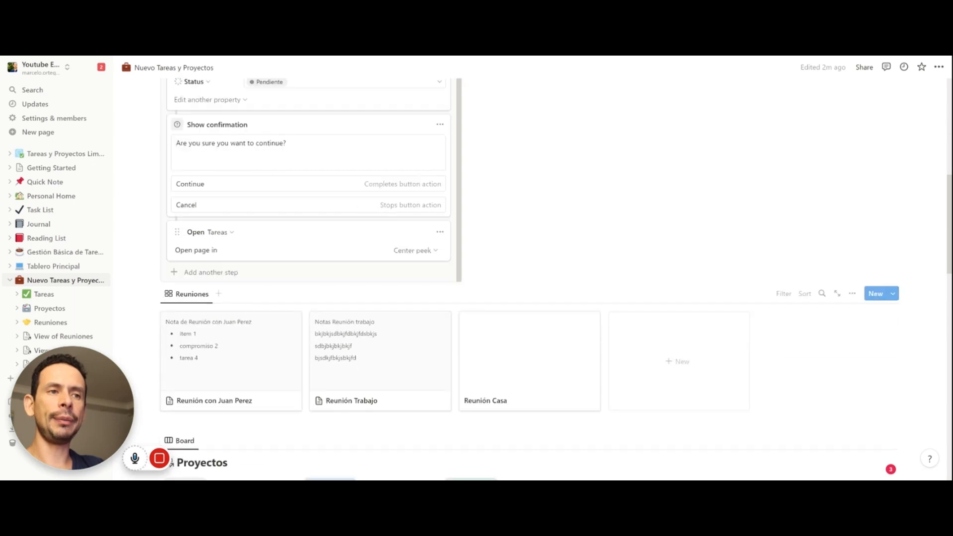
click(402, 252)
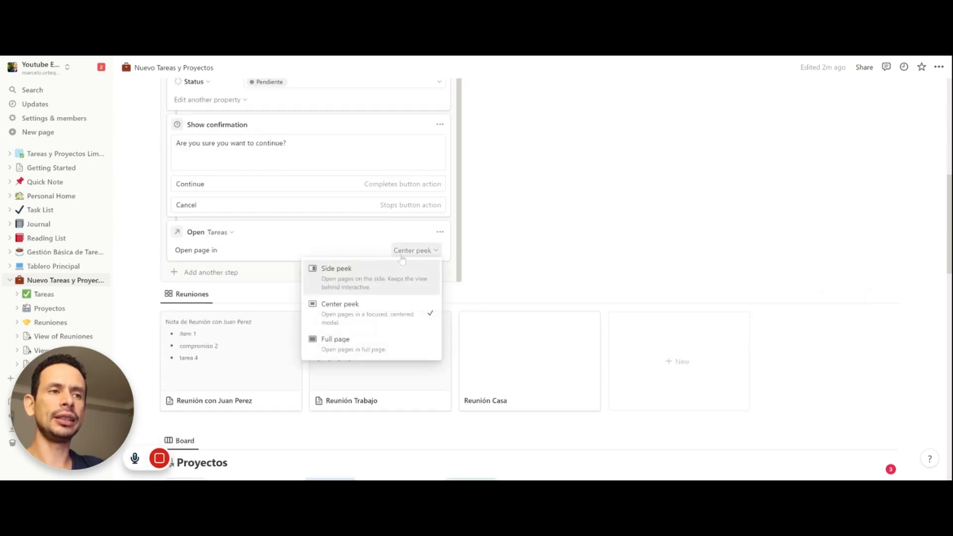
click(378, 344)
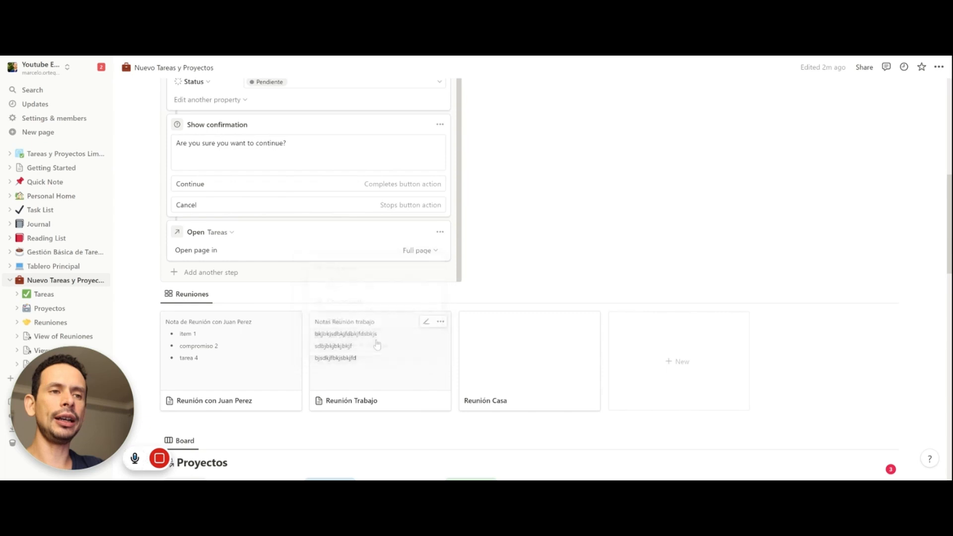
click(423, 255)
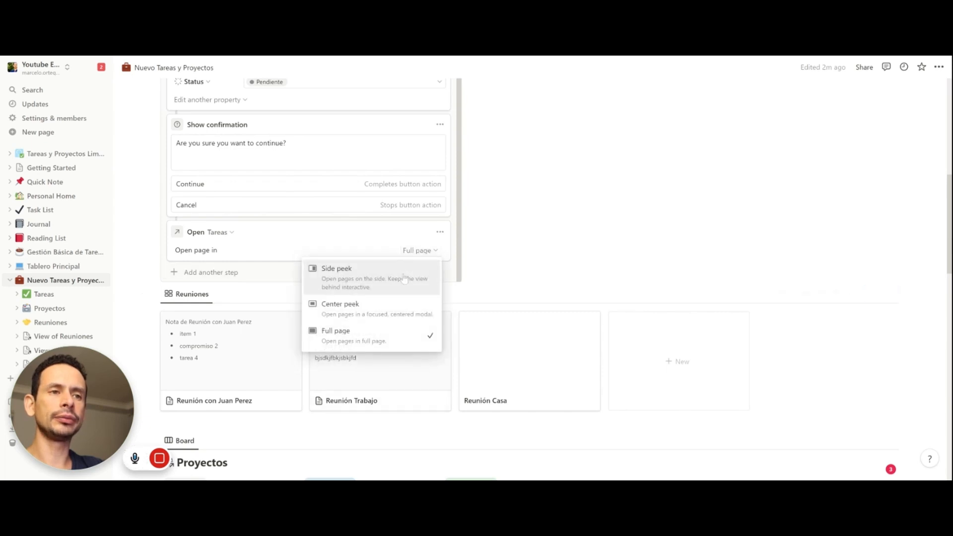
click(404, 279)
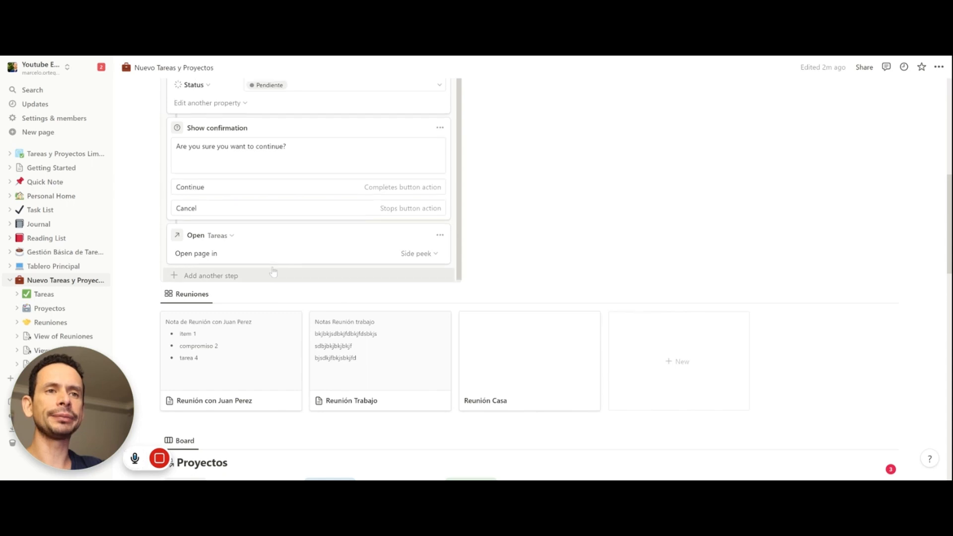
Move the Show confirmation step up until it is the button's first step, above Checklist Item #1.
scroll(273, 272, up, 2)
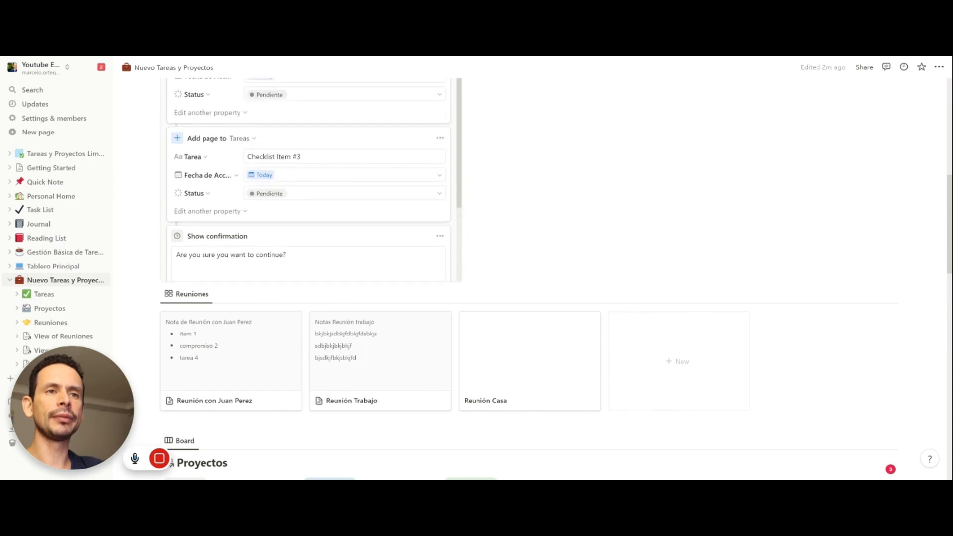
click(440, 236)
click(440, 251)
scroll(437, 188, up, 1)
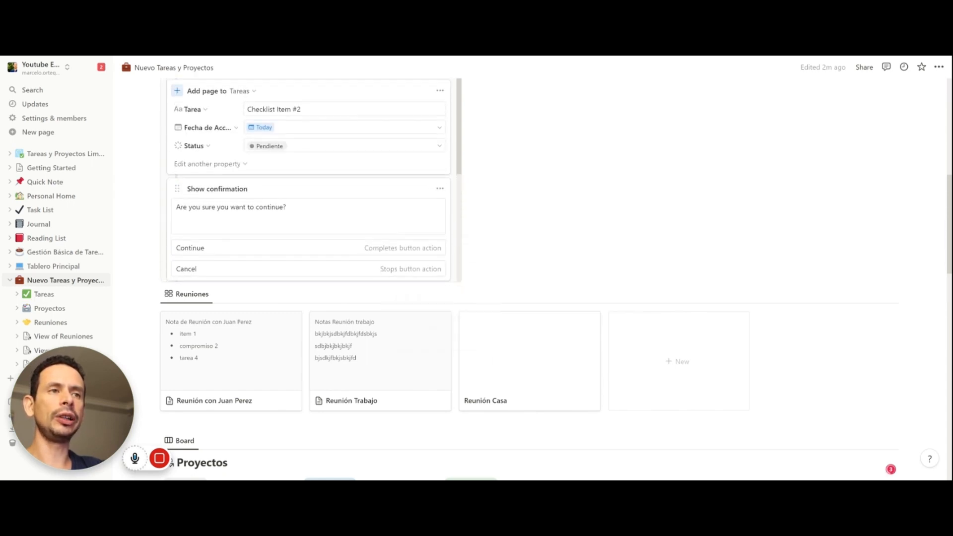
click(440, 188)
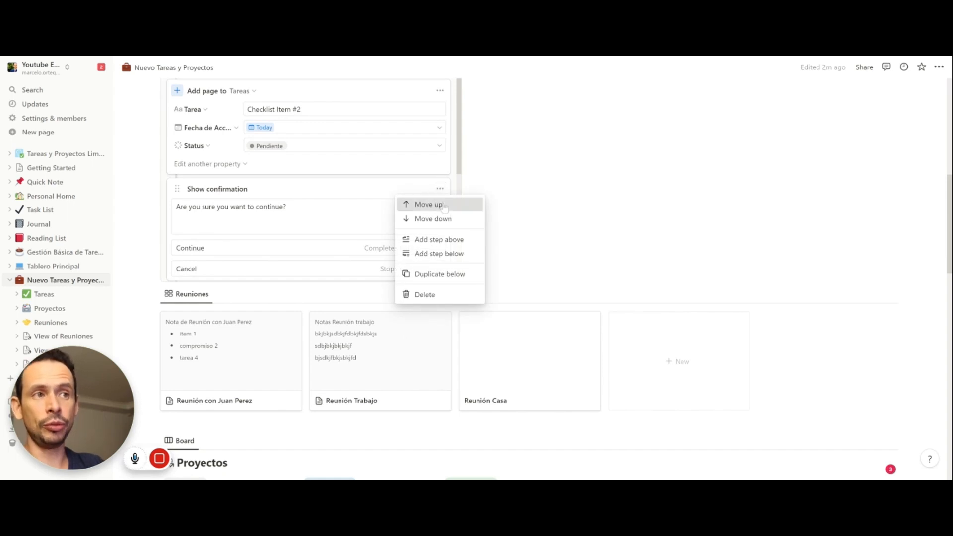
click(430, 205)
scroll(443, 205, up, 3)
scroll(440, 209, up, 1)
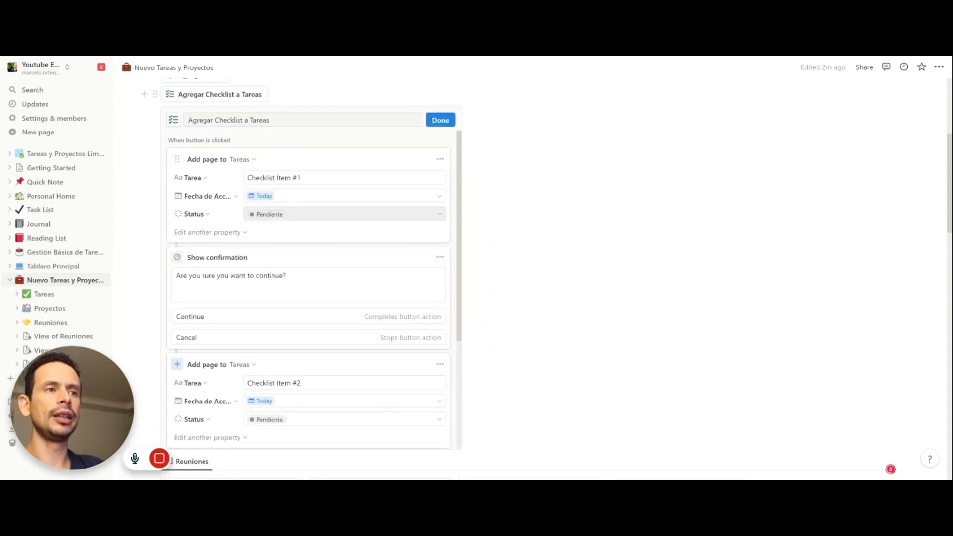
click(440, 255)
click(432, 272)
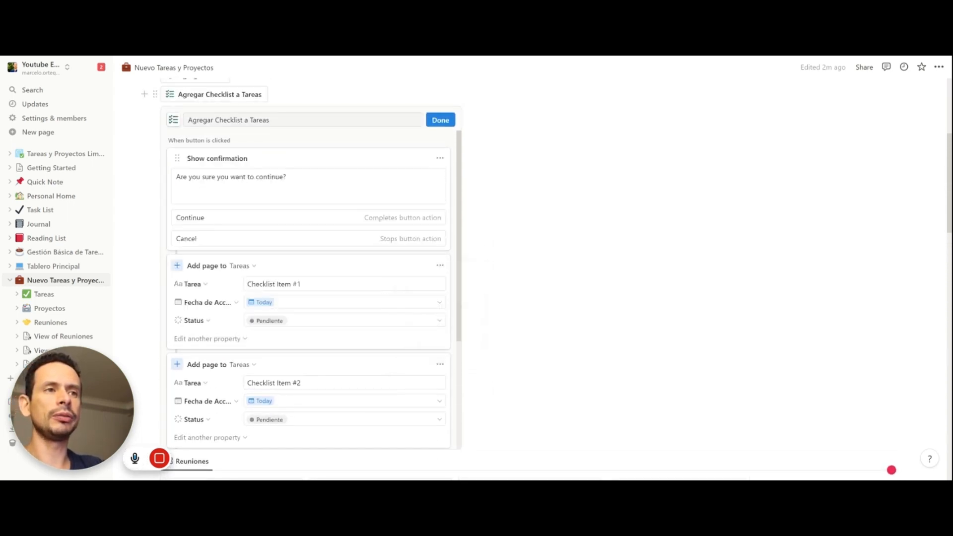
Keep the default confirmation message and finish configuring the Agregar Checklist a Tareas button.
drag(287, 178, 175, 177)
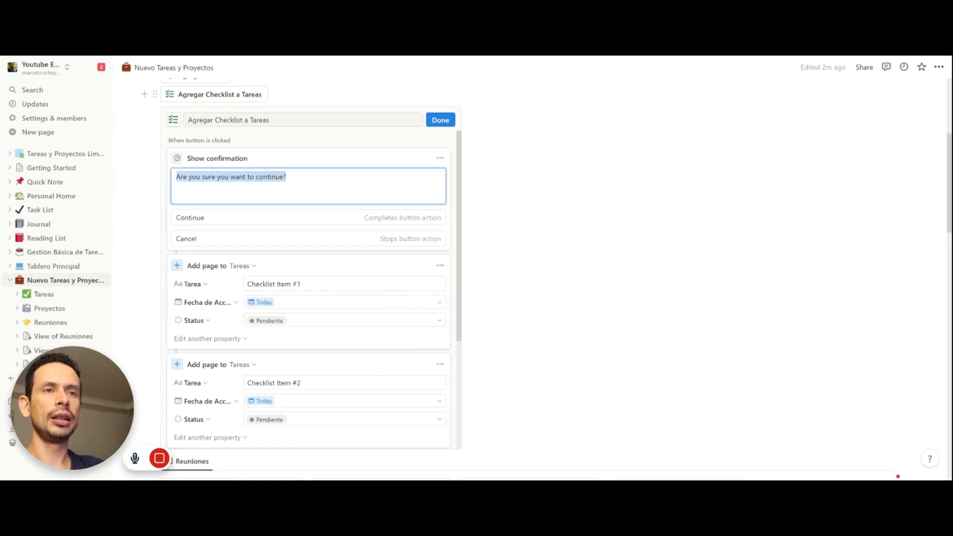
click(256, 177)
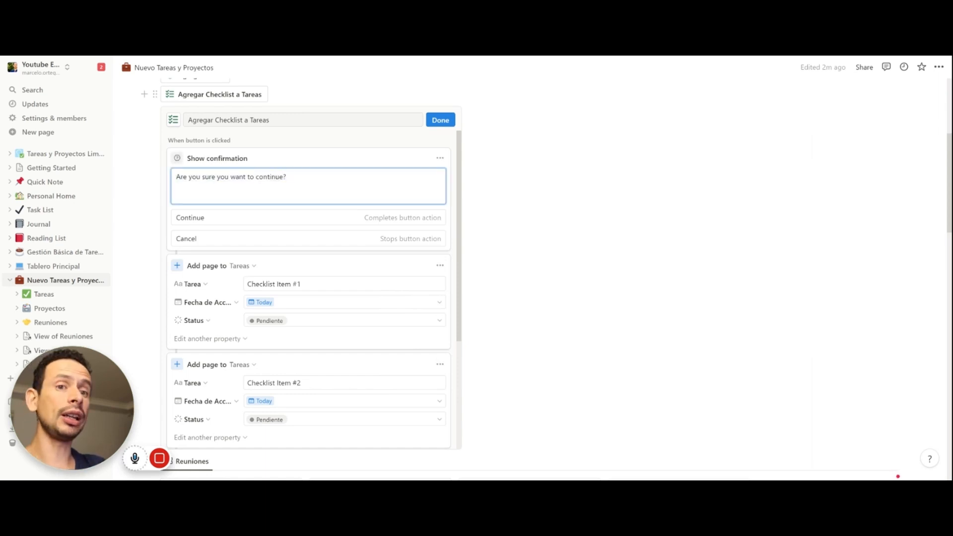
click(441, 120)
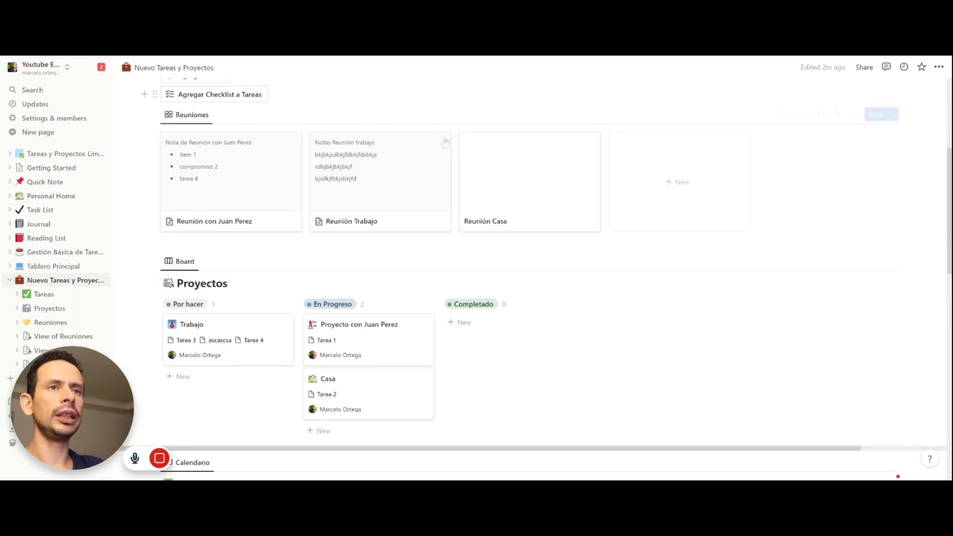
Run the Agregar Checklist a Tareas button and continue past its confirmation.
scroll(419, 149, up, 3)
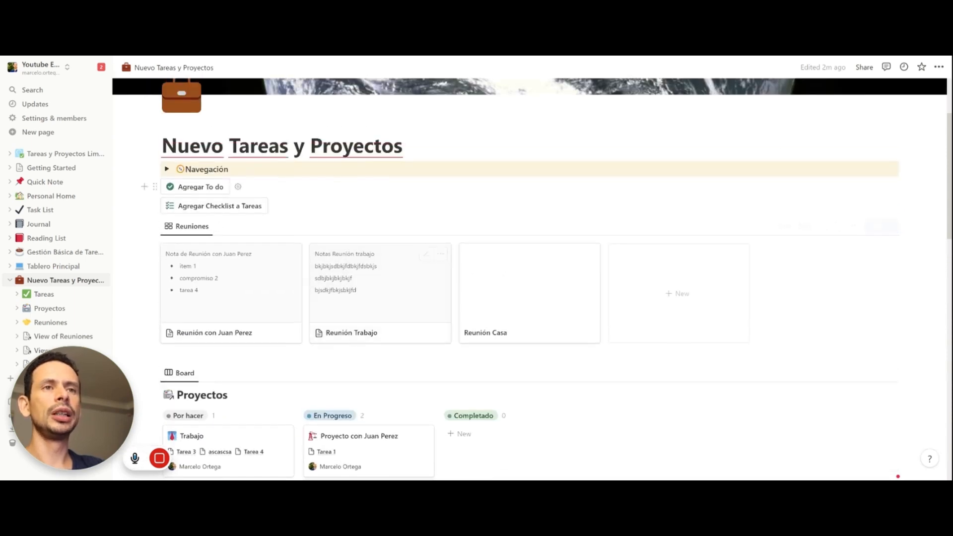
click(216, 208)
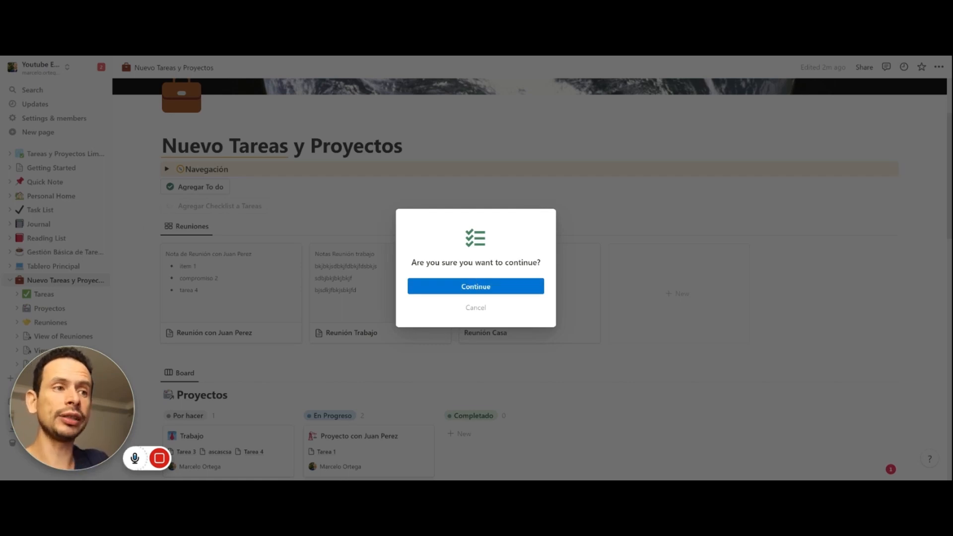
click(475, 288)
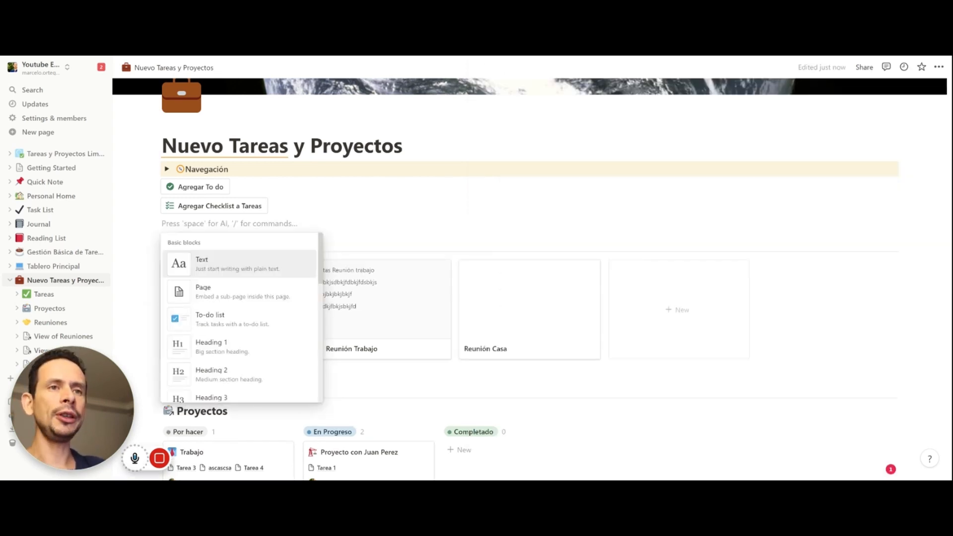
Insert a new button block below Agregar Checklist a Tareas and give it an Edit pages in step.
key(Escape)
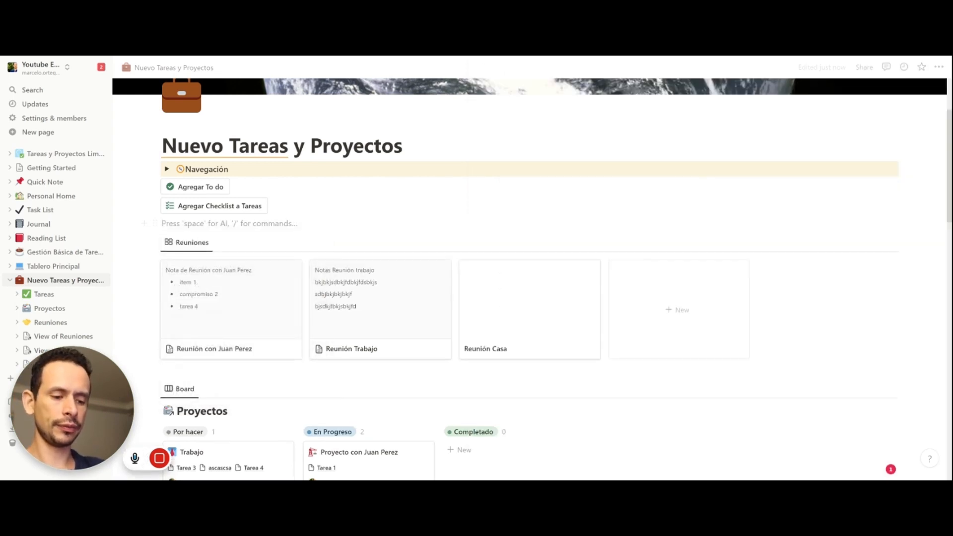
text(/but)
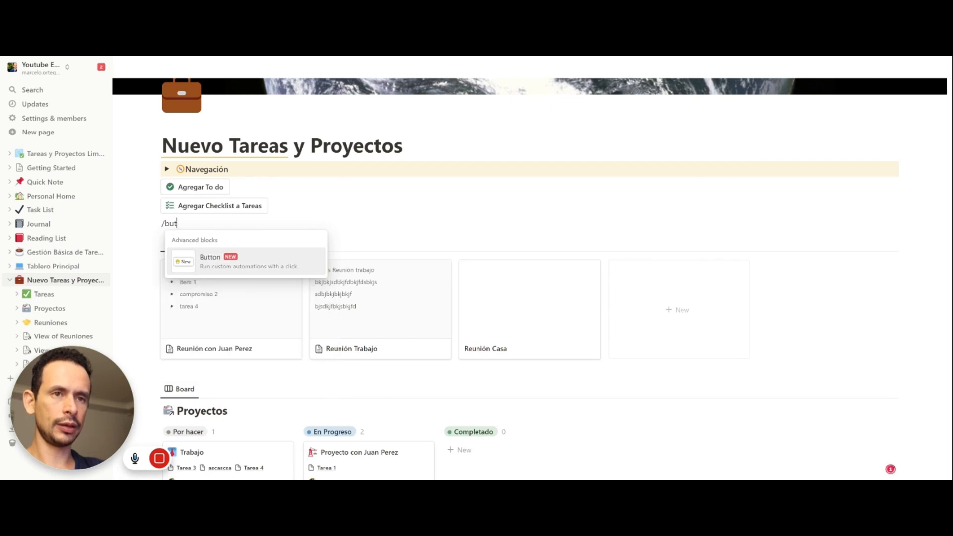
key(Return)
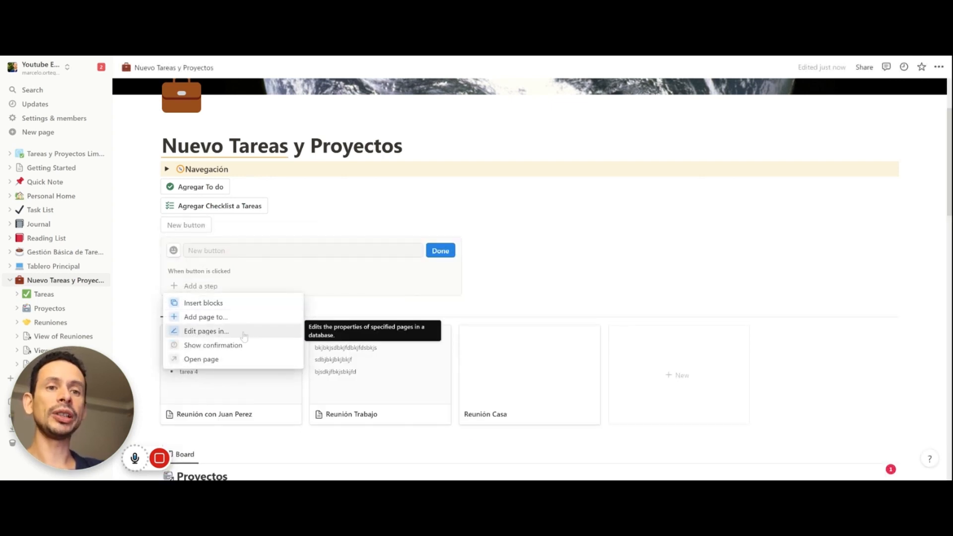
key(Return)
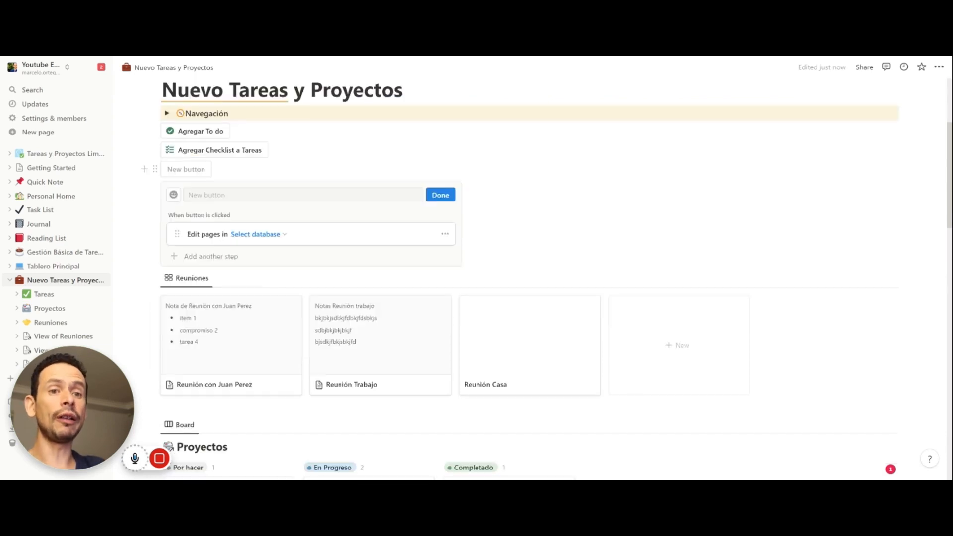
Check the cards on the Proyectos board and choose Proyectos as the database for the Edit pages in step.
scroll(378, 228, down, 6)
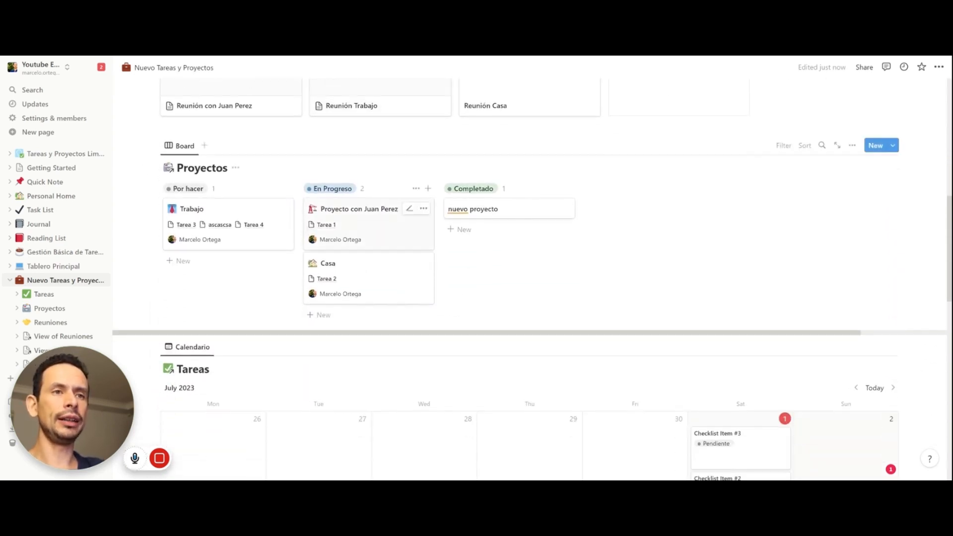
scroll(315, 263, up, 1)
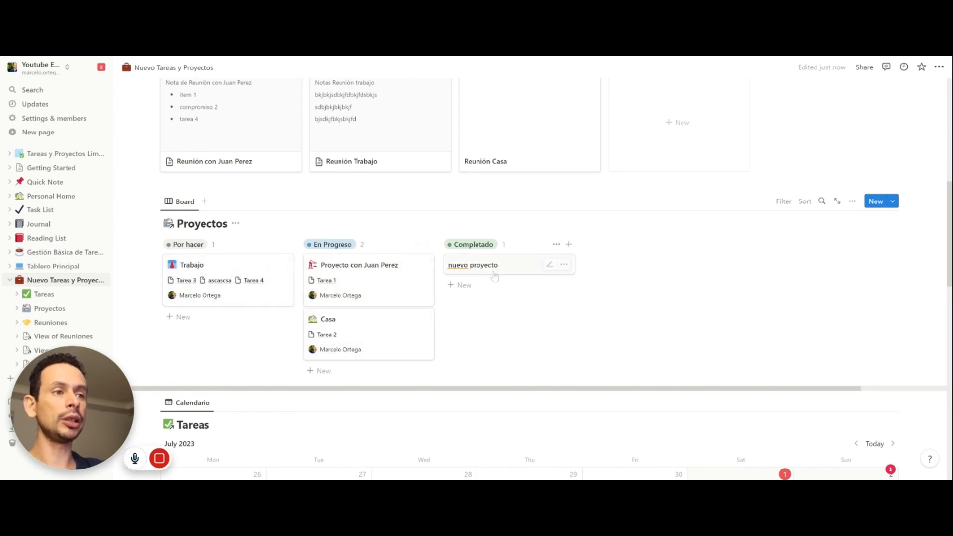
scroll(494, 276, up, 5)
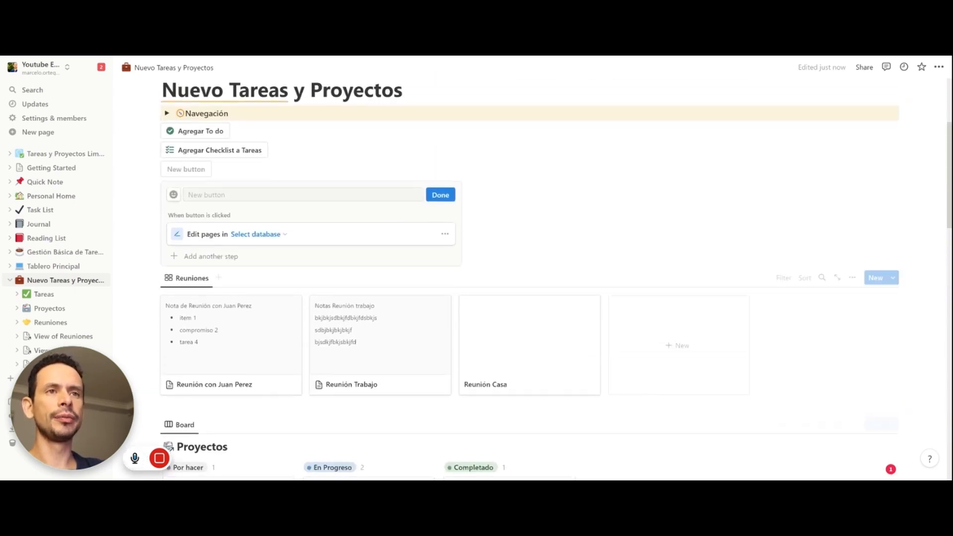
scroll(252, 356, up, 3)
click(254, 346)
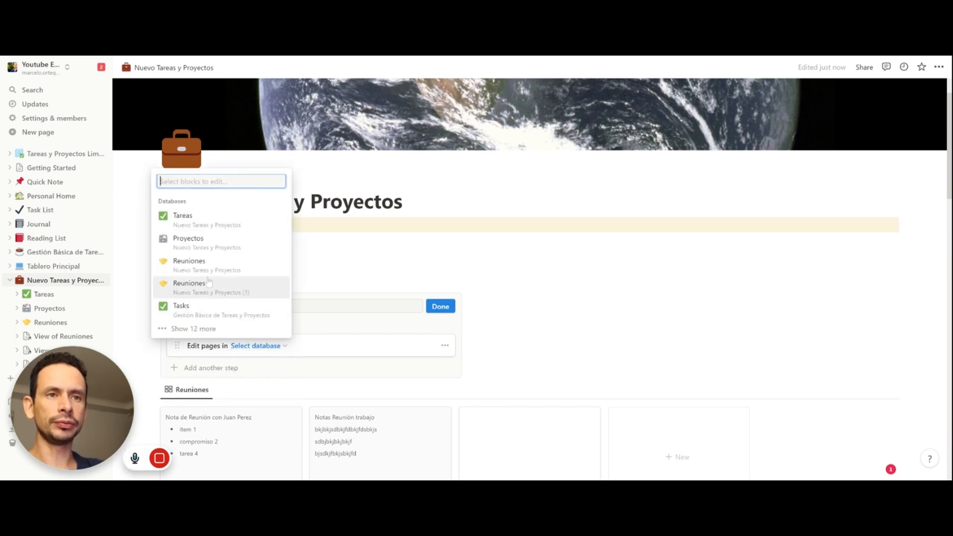
click(207, 246)
scroll(229, 329, down, 1)
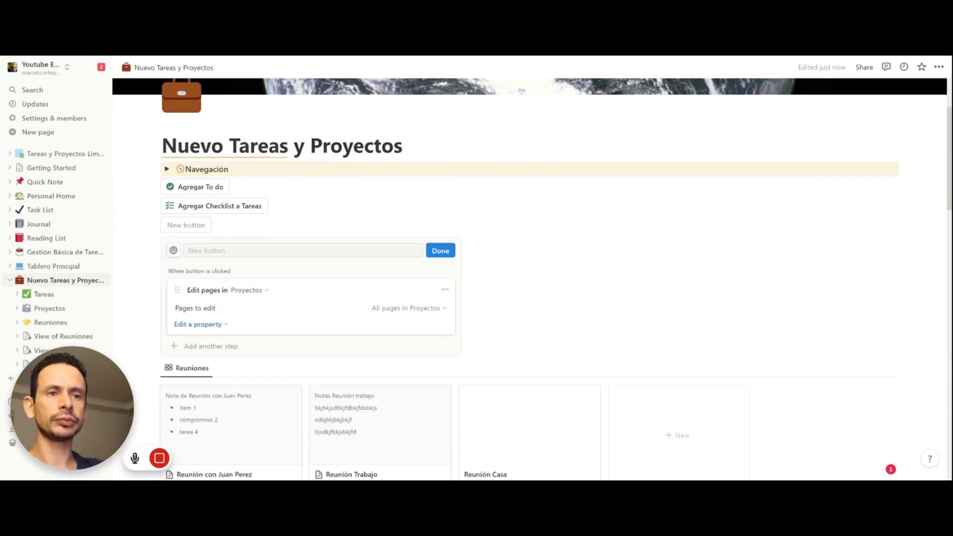
Filter the pages to edit in Proyectos to those where Lider de Proyecto is empty.
click(225, 328)
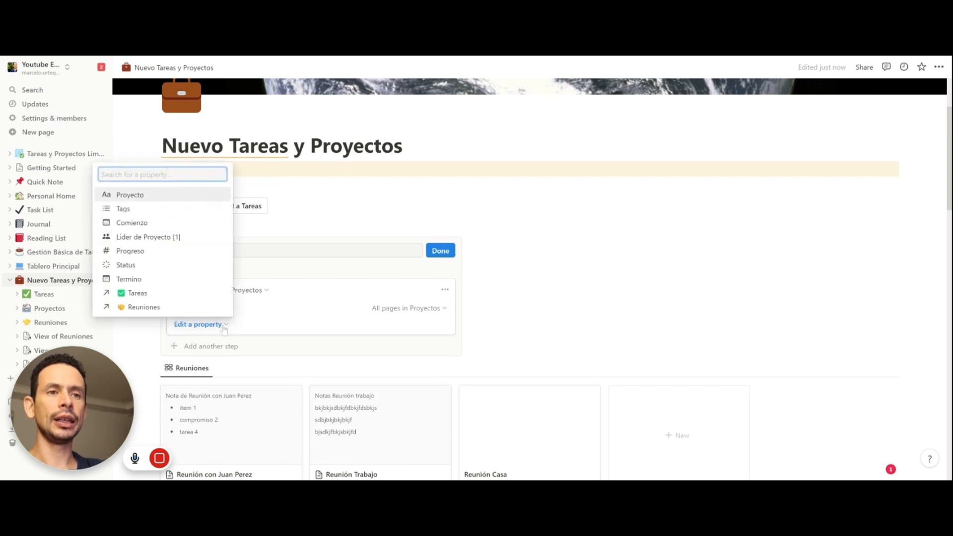
click(413, 312)
click(411, 311)
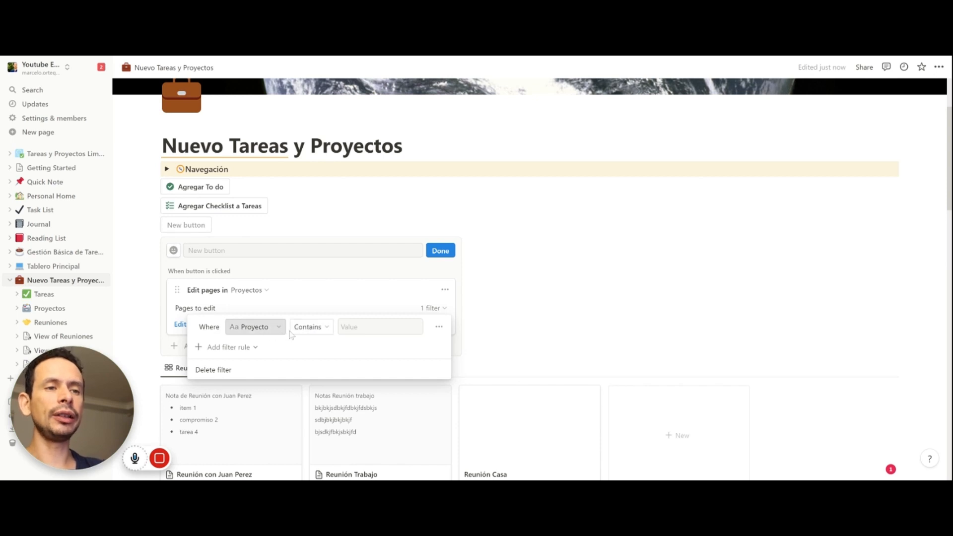
click(255, 327)
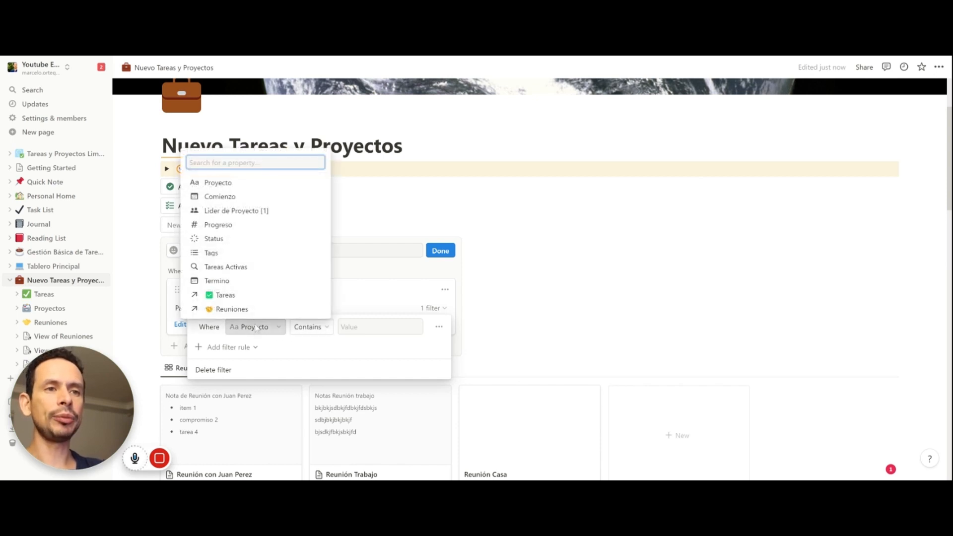
click(234, 211)
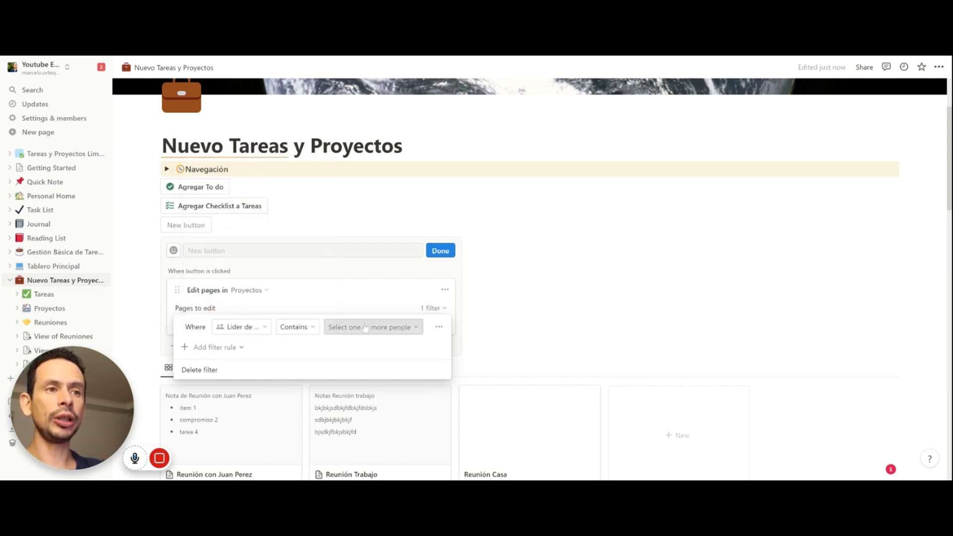
click(297, 326)
click(292, 375)
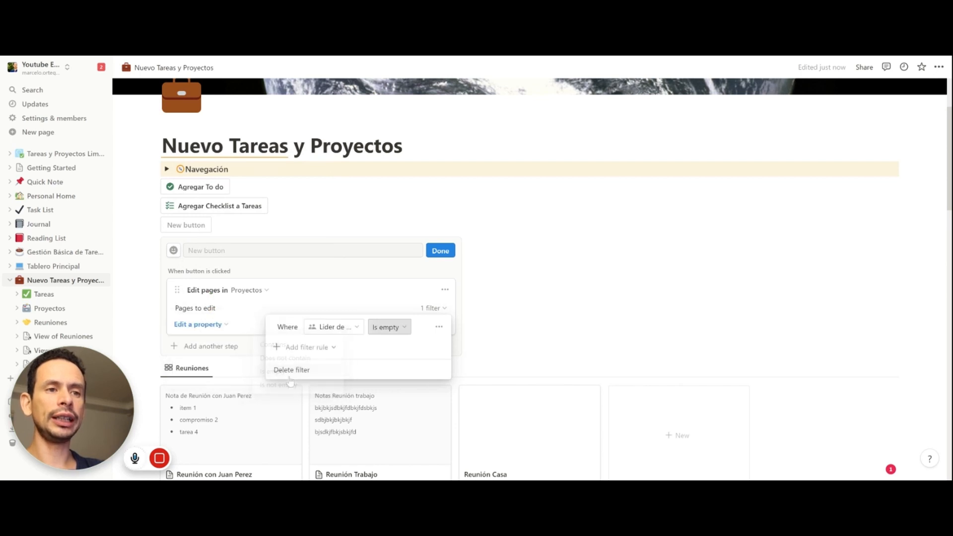
click(368, 306)
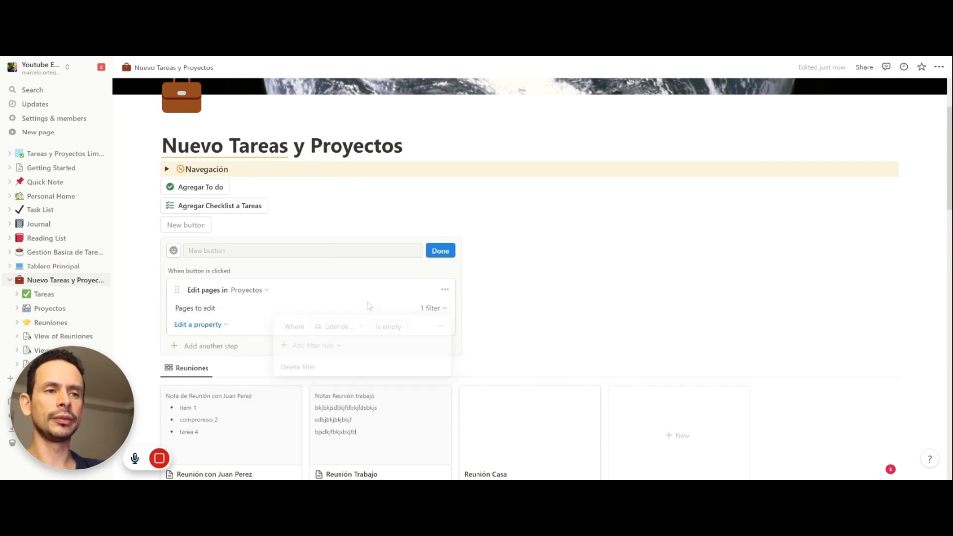
Make the button replace Lider de Proyecto with Person who clicked button on the matching Proyectos pages.
click(208, 325)
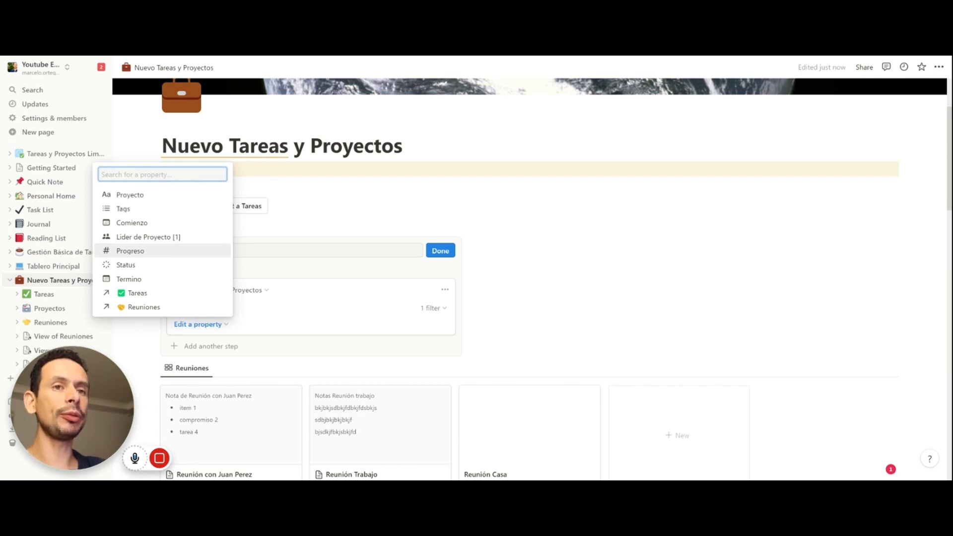
key(Up)
key(Return)
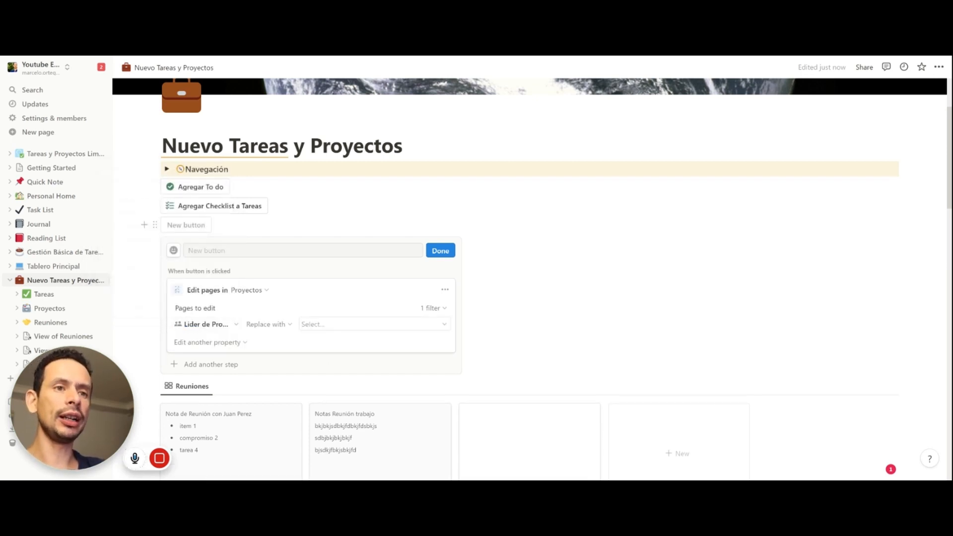
click(332, 325)
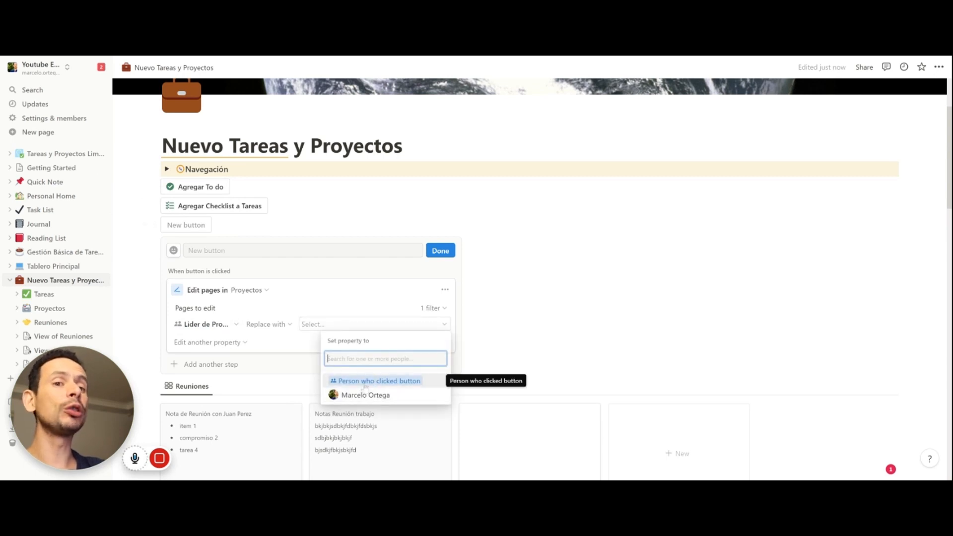
key(Return)
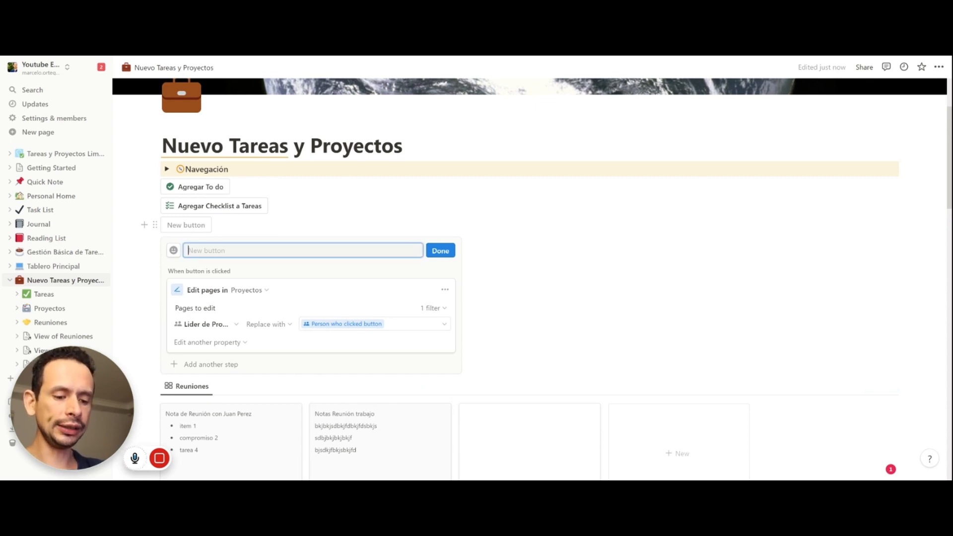
Name the new button Agregar Lider de Proyecto.
text(Agregar Li)
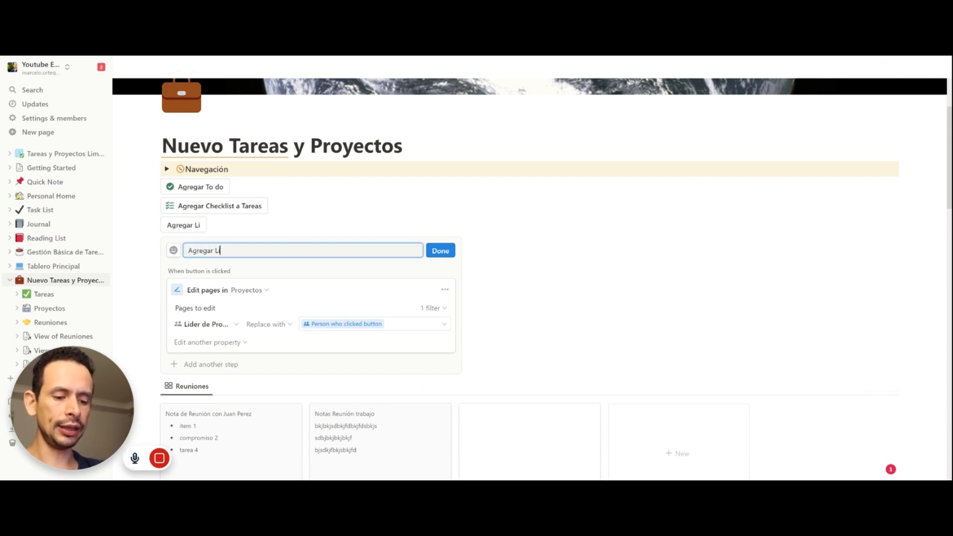
text(der de )
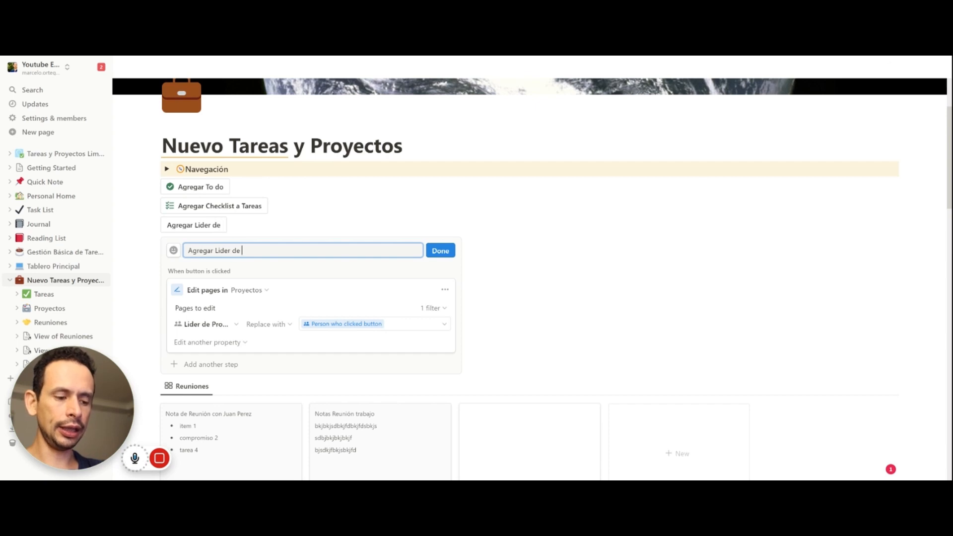
text(Proyecto)
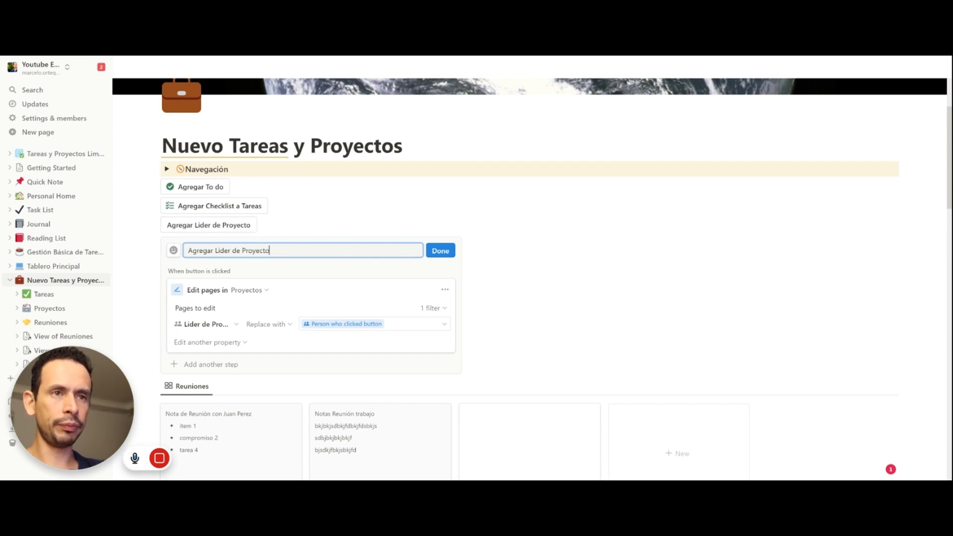
Give the Agregar Lider de Proyecto button a standing-person icon found by searching "person", and finish configuring the button.
click(174, 251)
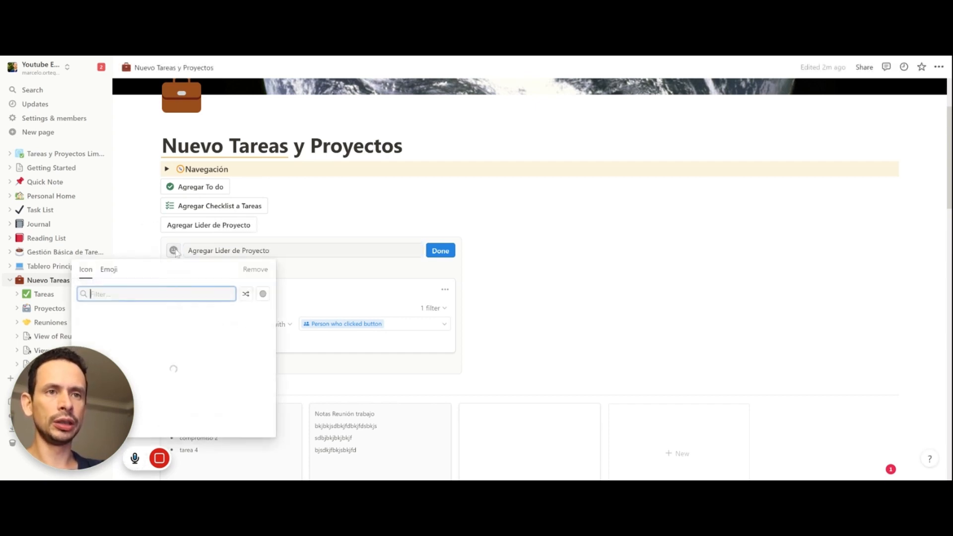
text(person)
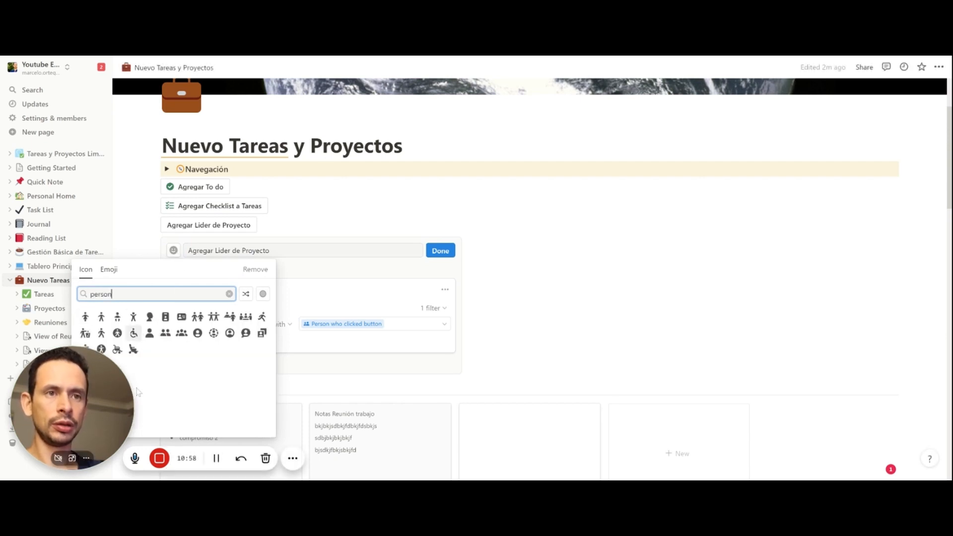
click(102, 349)
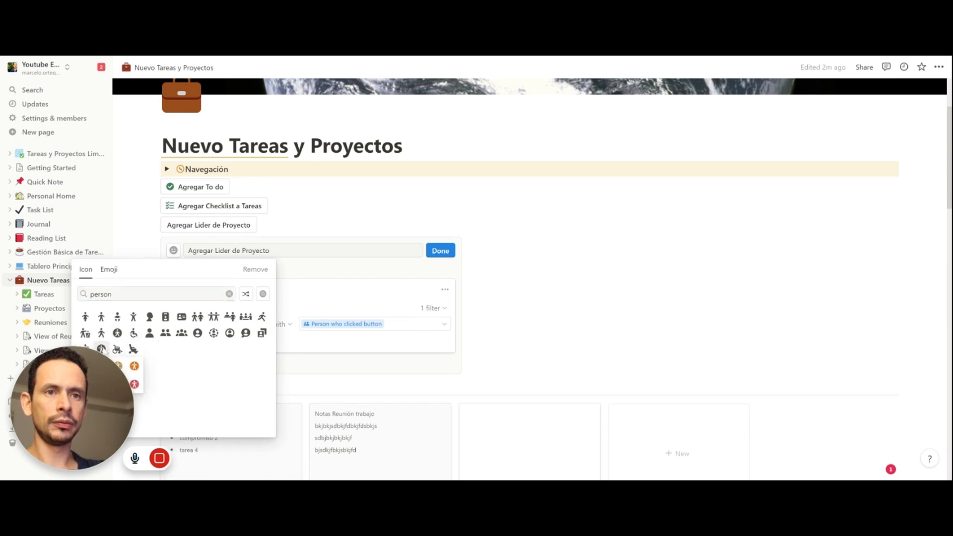
drag(97, 370, 391, 380)
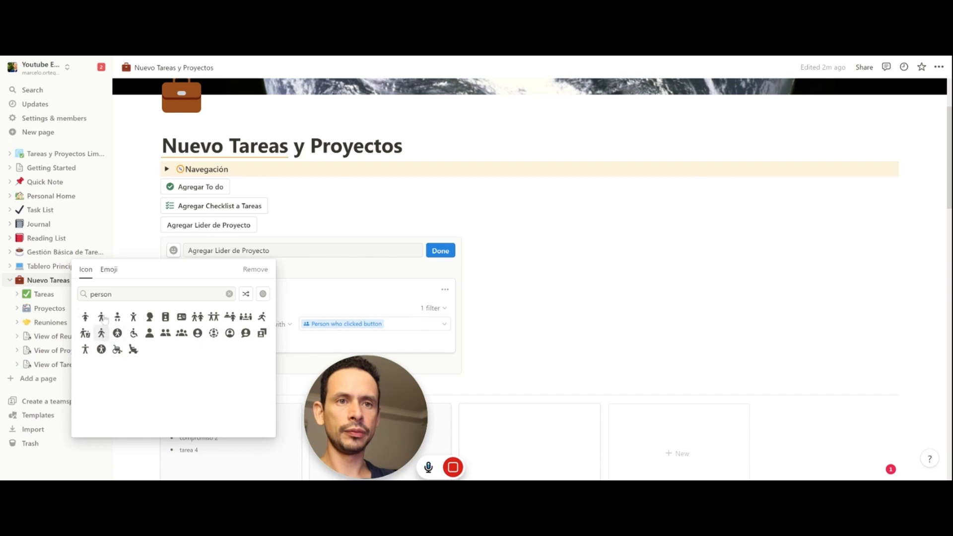
click(104, 323)
click(84, 351)
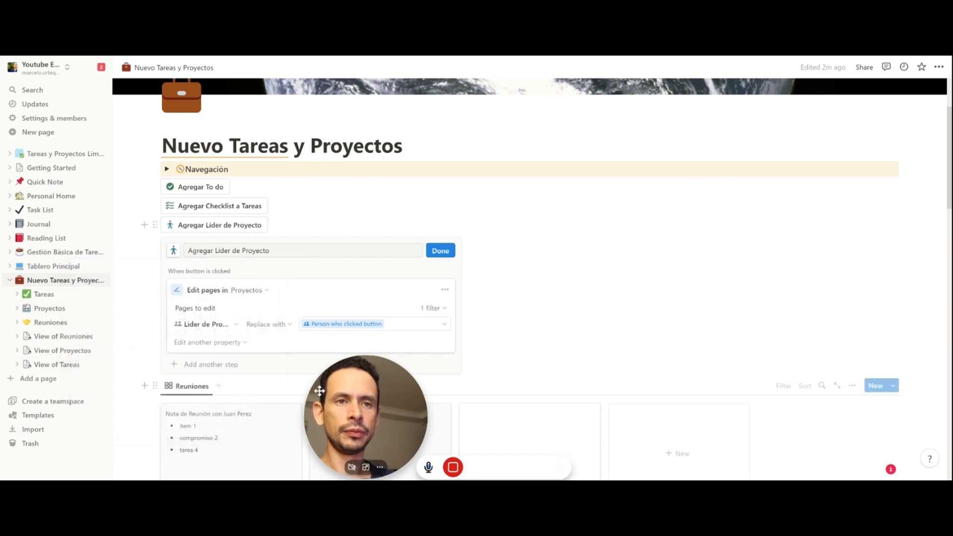
drag(312, 396, 54, 375)
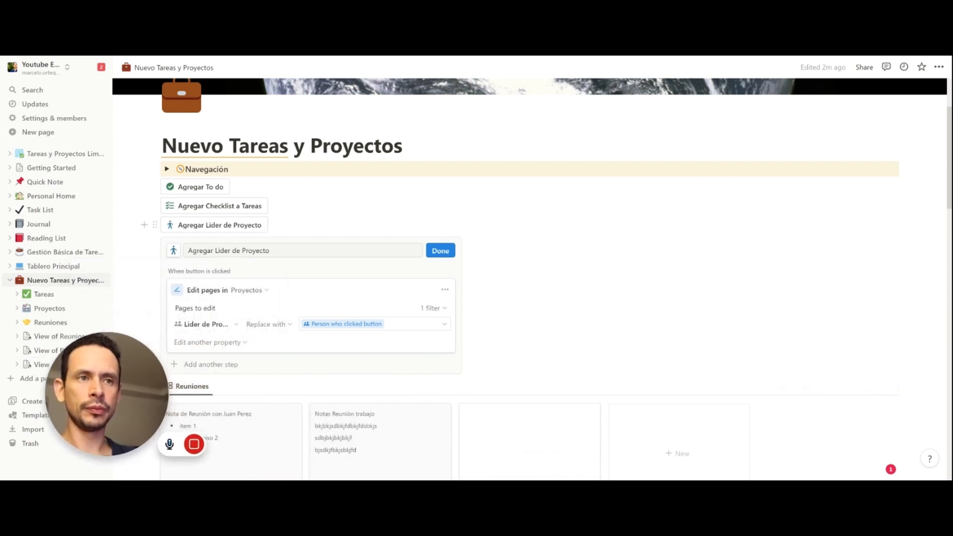
click(441, 251)
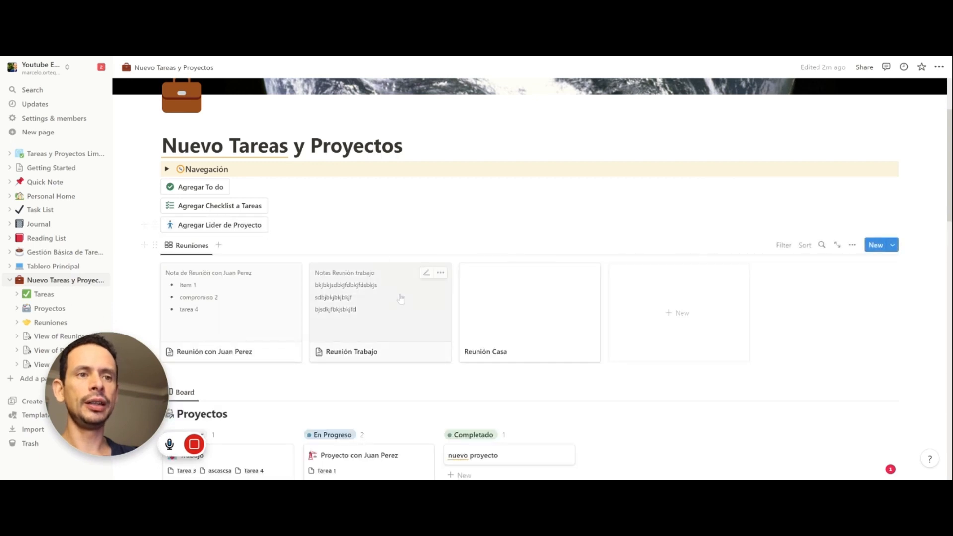
Run the Agregar Lider de Proyecto button and check the project leaders on the Proyectos board cards.
scroll(445, 276, down, 3)
scroll(497, 298, up, 3)
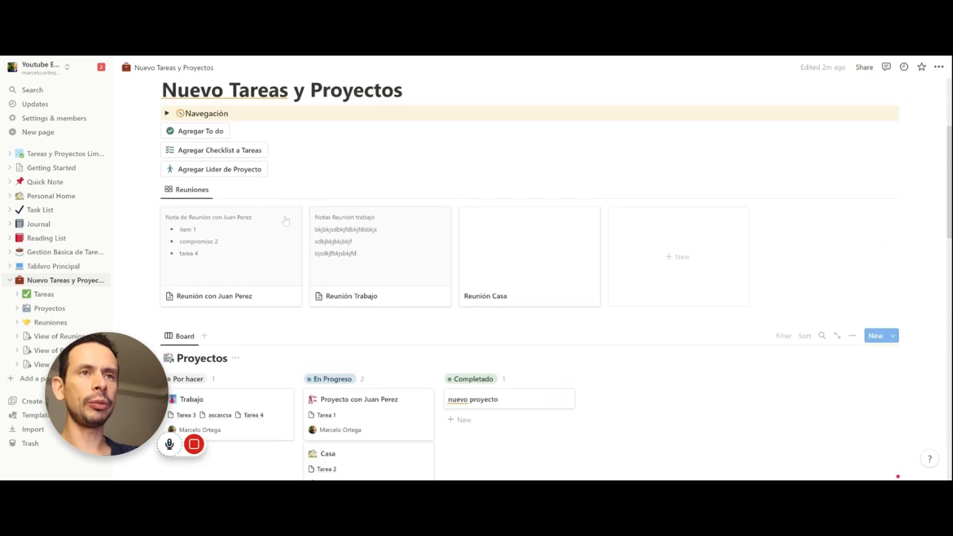
click(208, 174)
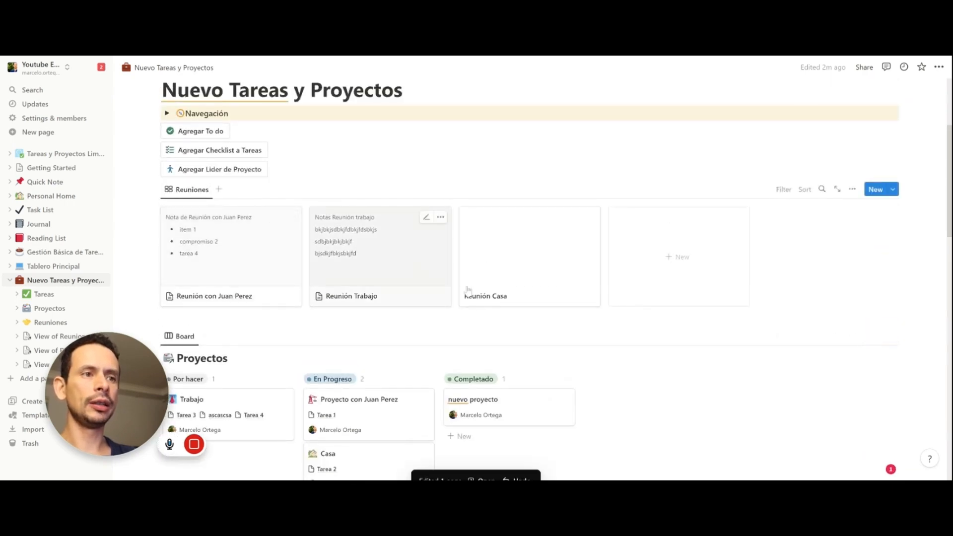
scroll(469, 413, down, 1)
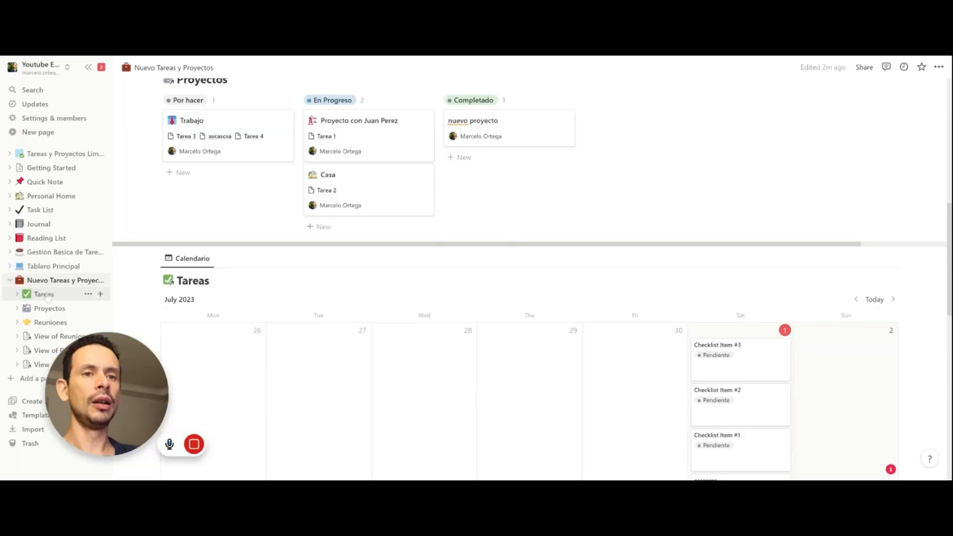
Add an ID property to the Tareas database and create a new blank task row.
click(44, 294)
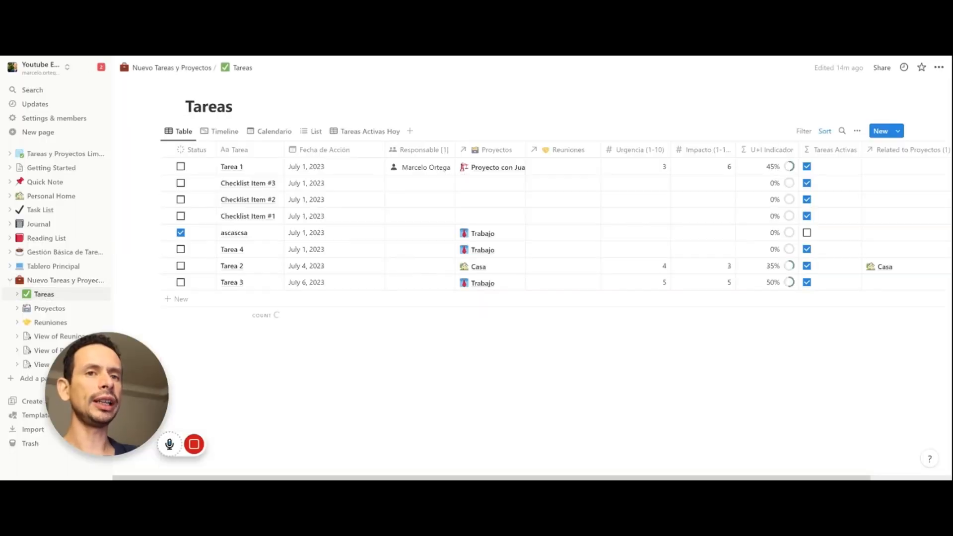
click(857, 130)
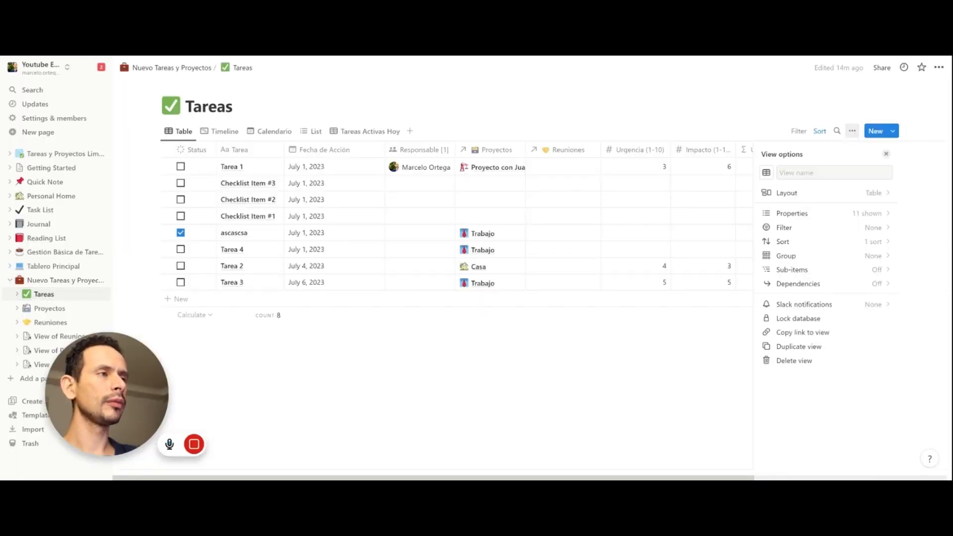
click(816, 217)
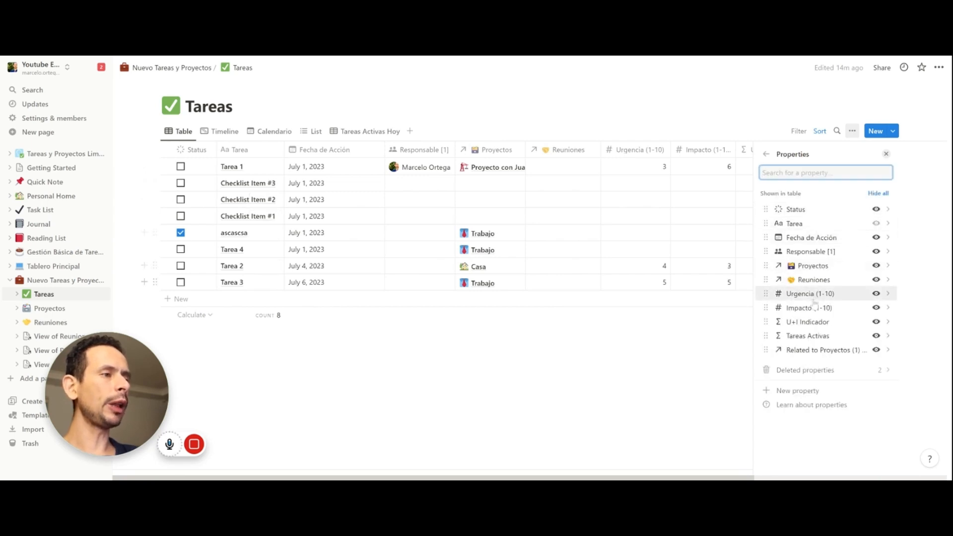
click(807, 396)
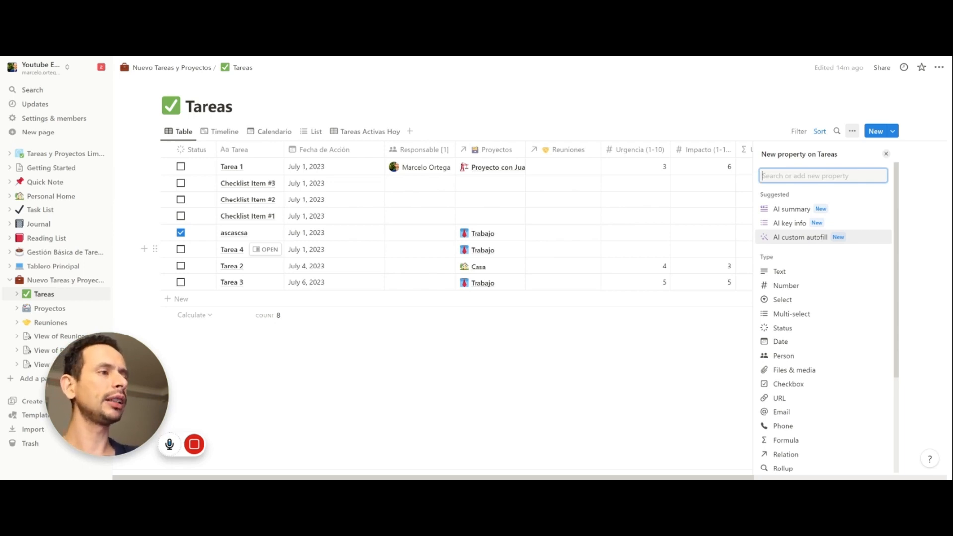
scroll(829, 268, down, 3)
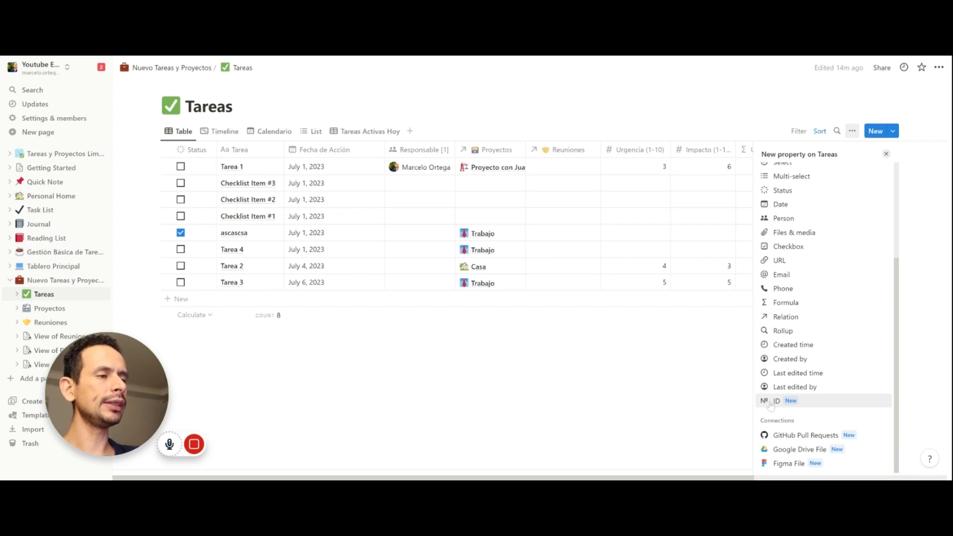
click(809, 406)
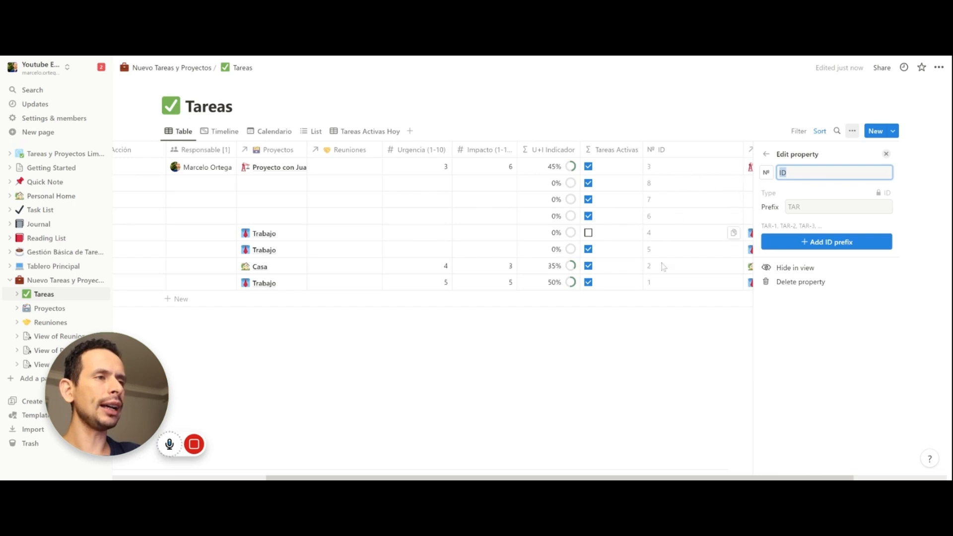
click(652, 304)
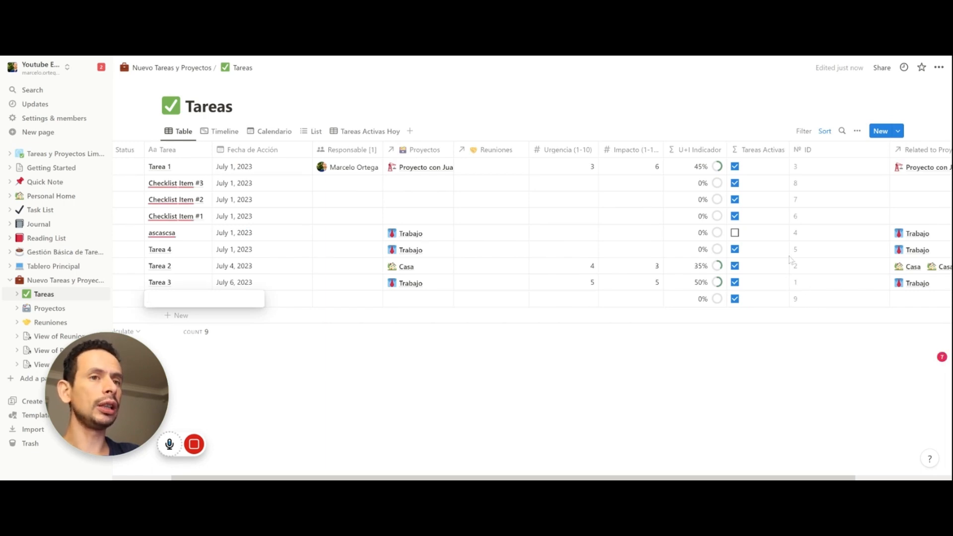
key(Escape)
Add the prefix TAR to the ID property of the Tareas table.
click(817, 151)
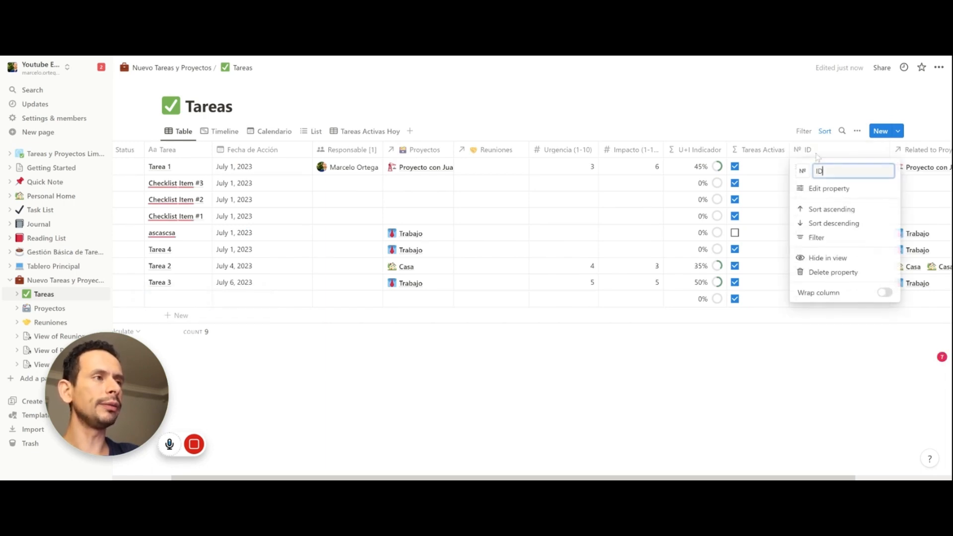
click(825, 188)
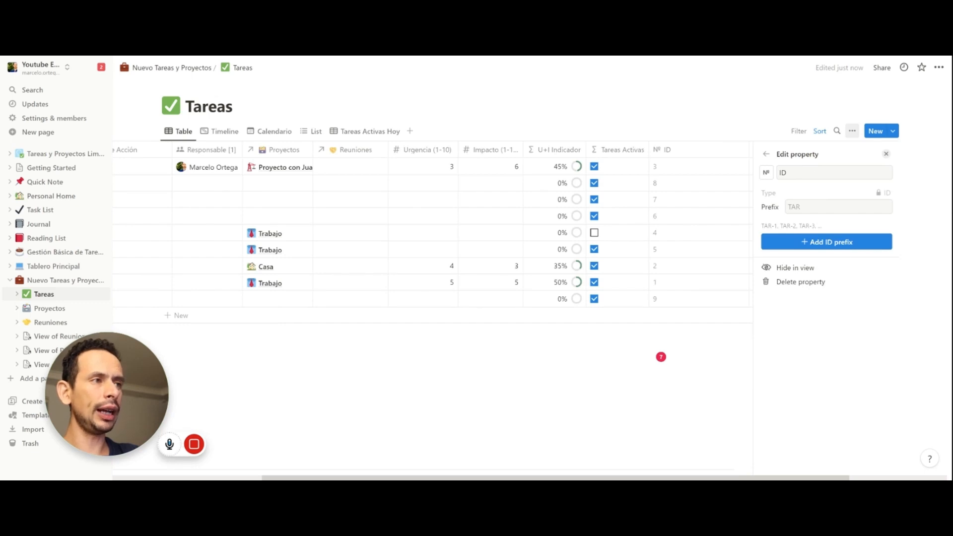
click(824, 207)
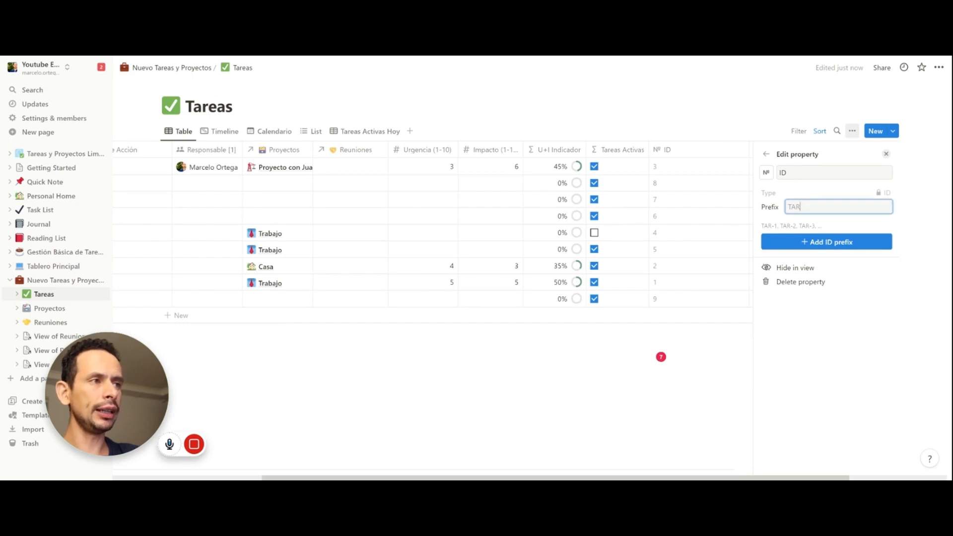
click(829, 243)
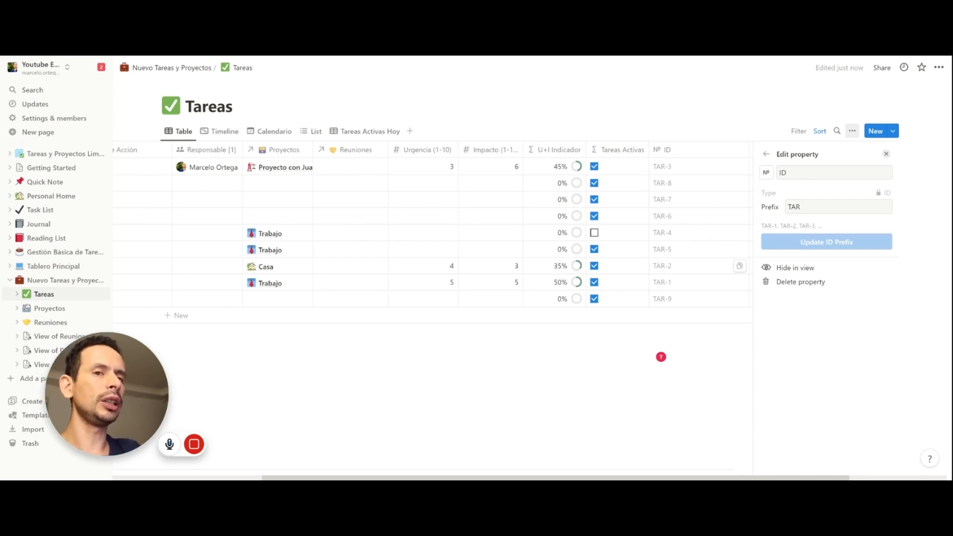
Turn on sub-items for the Tareas table.
scroll(647, 265, left, 4)
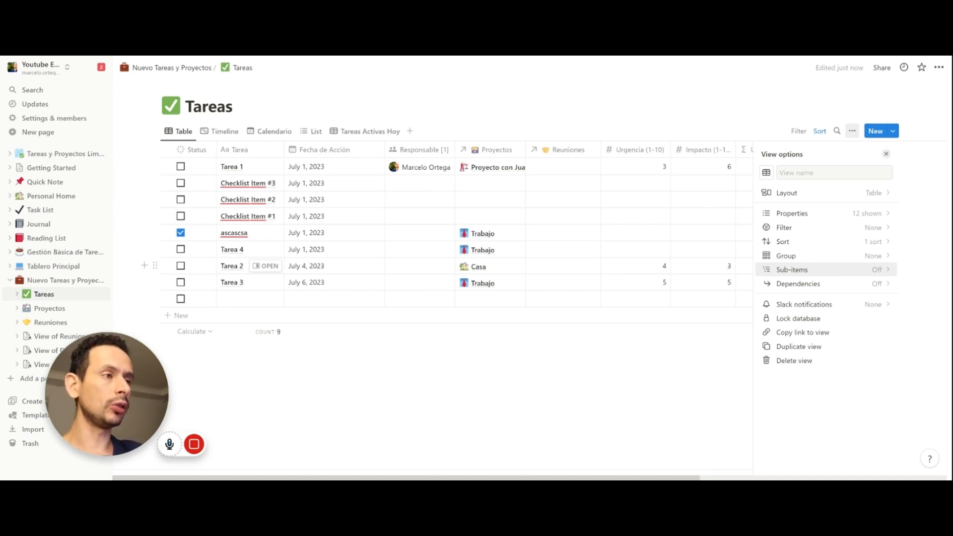
click(837, 271)
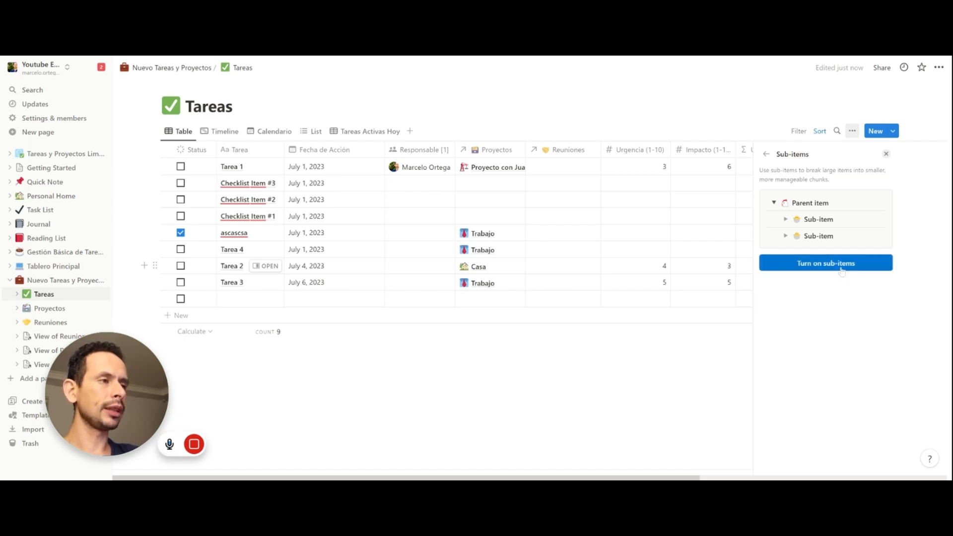
click(841, 272)
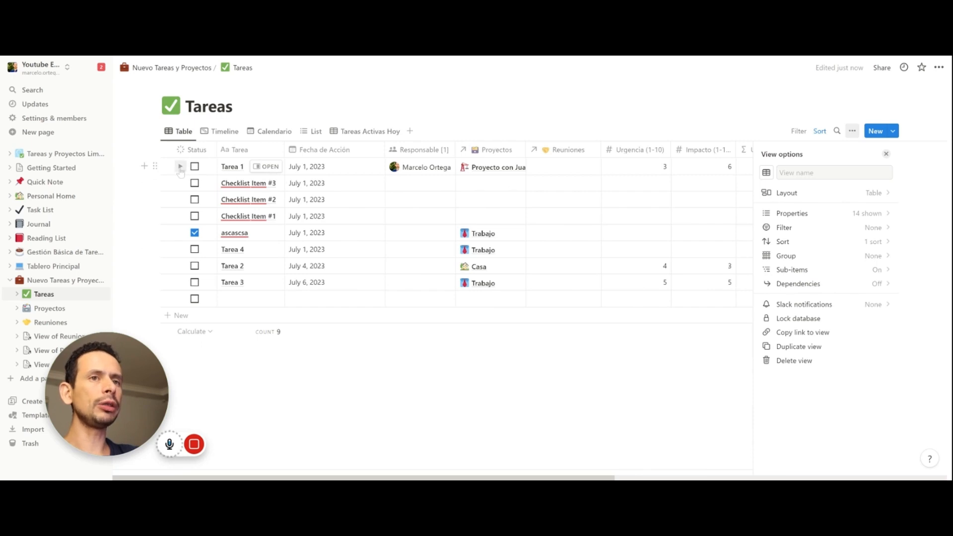
Add a sub-item named tarea 1.1 under Tarea 1 and check the Parent item and Sub-item relations.
click(180, 167)
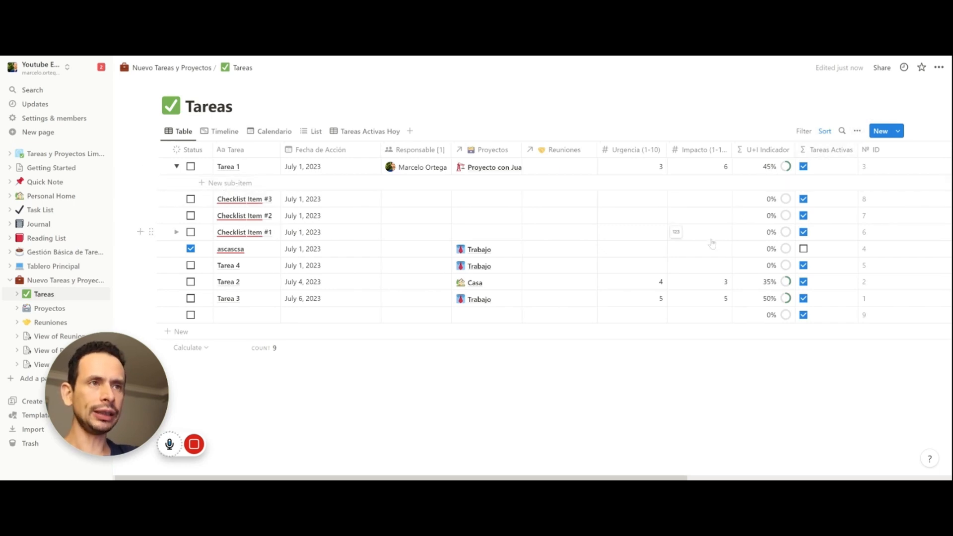
scroll(712, 243, right, 8)
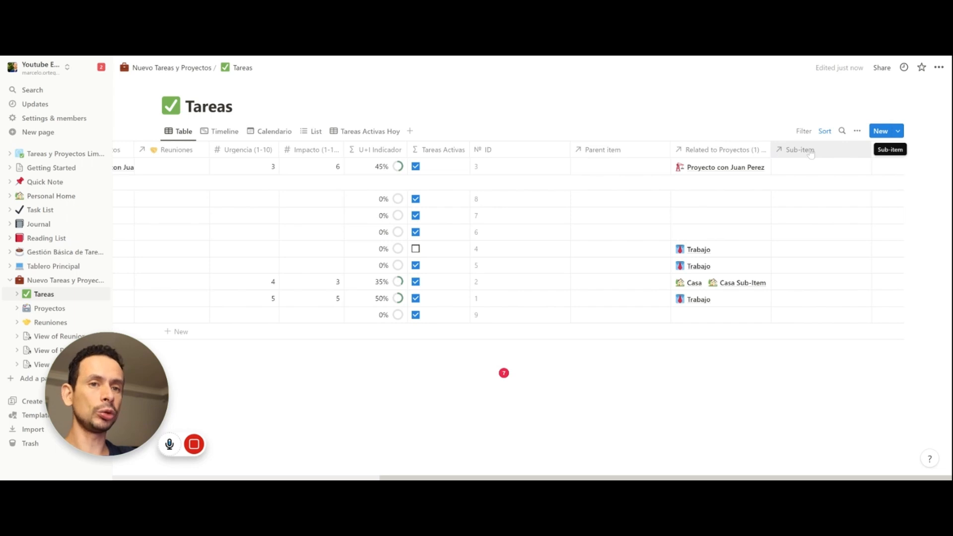
scroll(447, 220, left, 10)
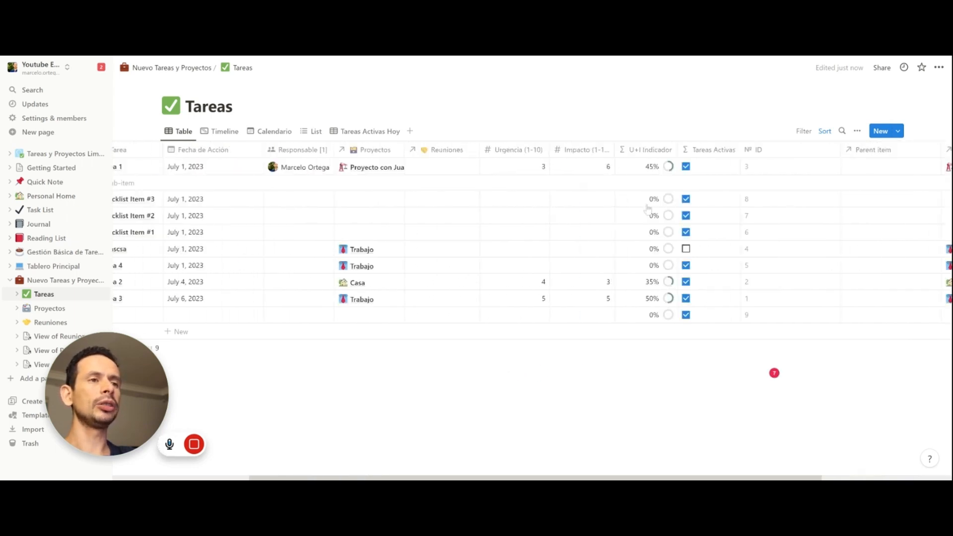
click(230, 183)
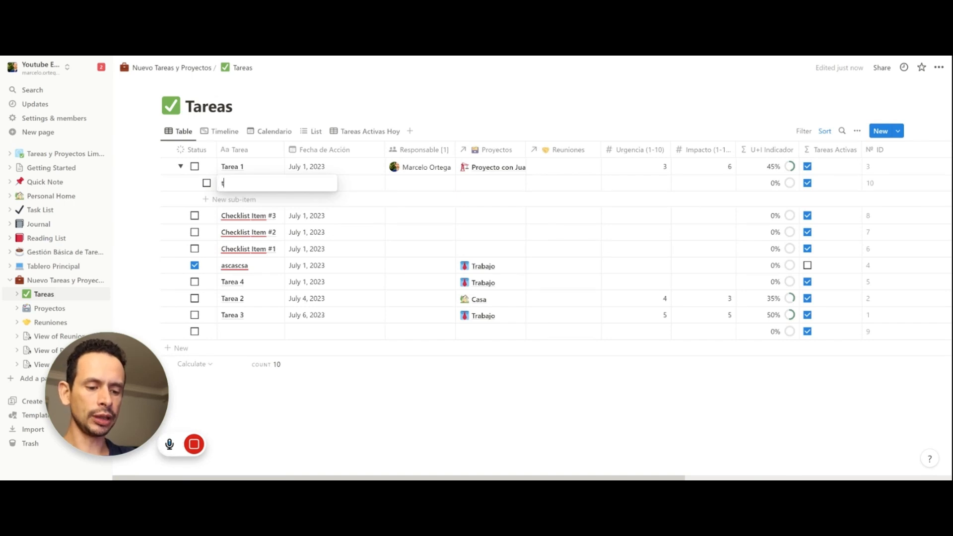
text(tarea1.1)
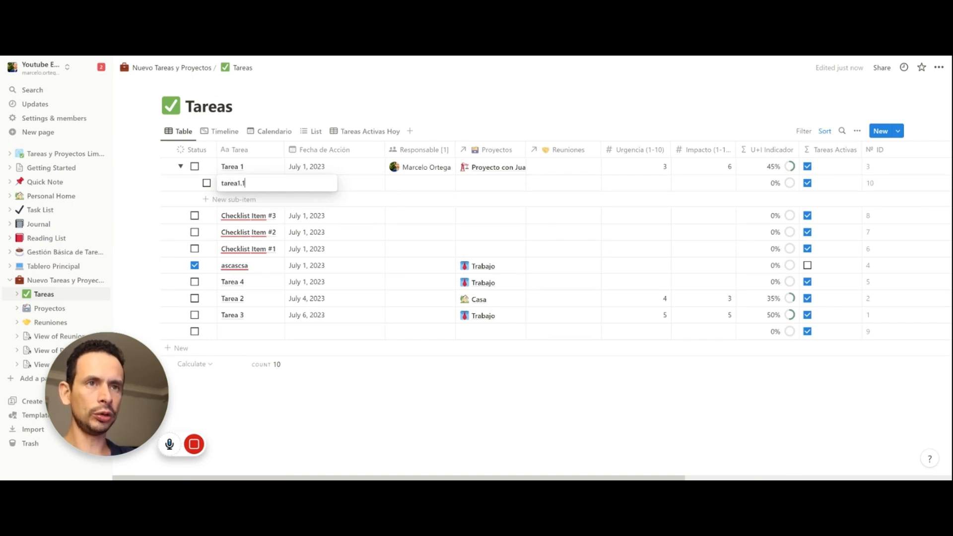
key(Return)
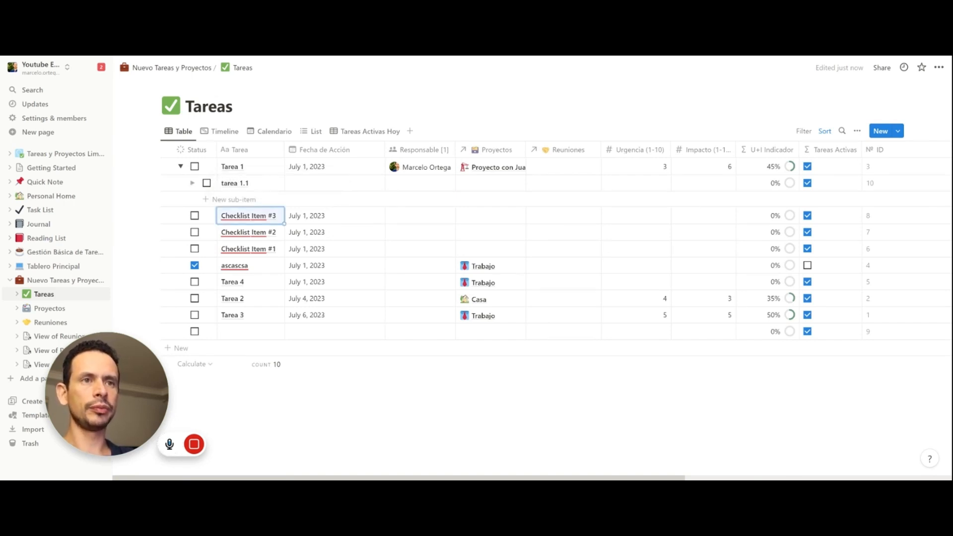
scroll(368, 182, right, 8)
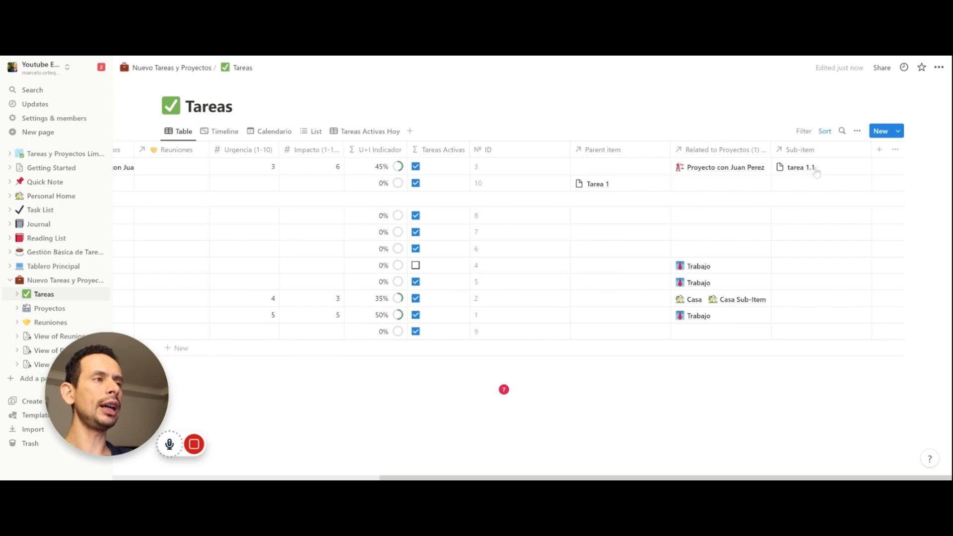
scroll(816, 172, left, 10)
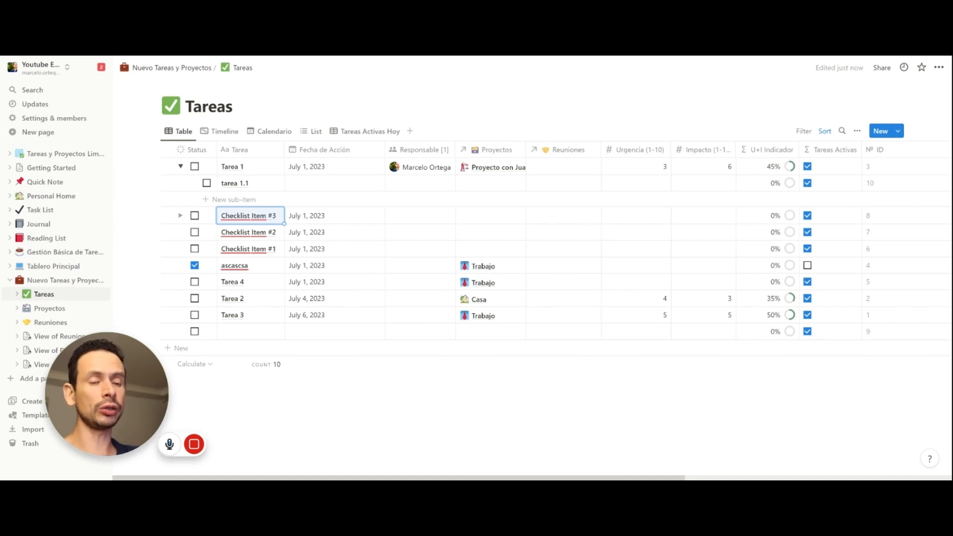
click(318, 105)
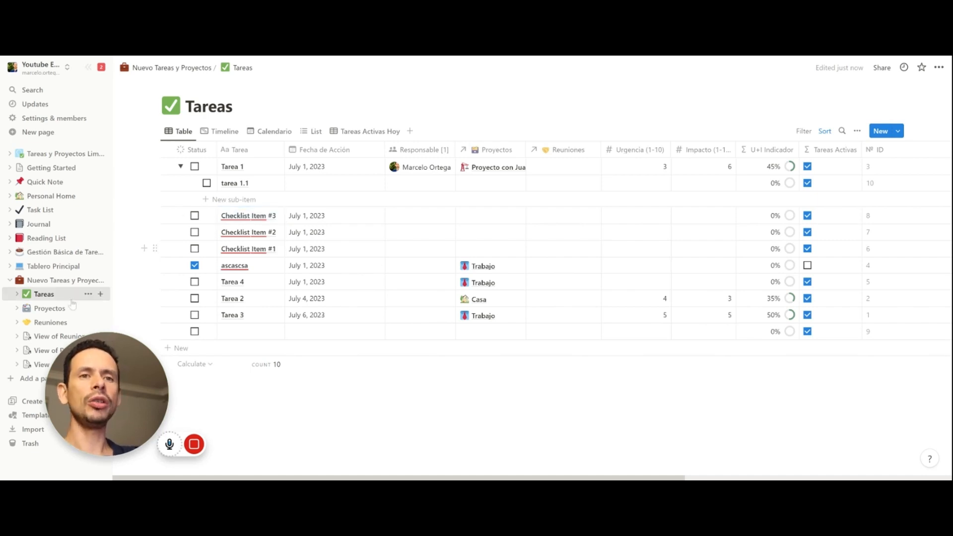
Add a Timeline view to the Proyectos database with separate dates, using Comienzo as start date and Termino as end date.
click(63, 313)
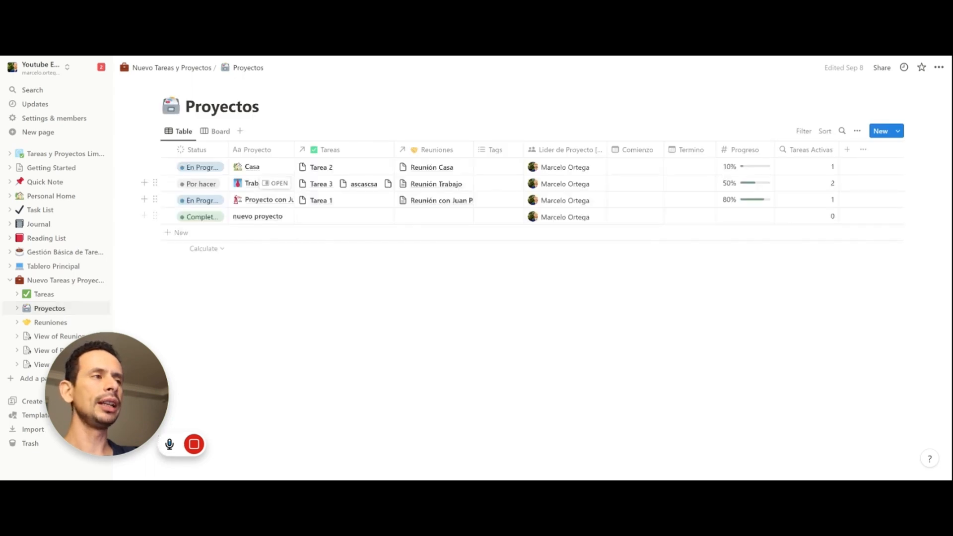
click(857, 130)
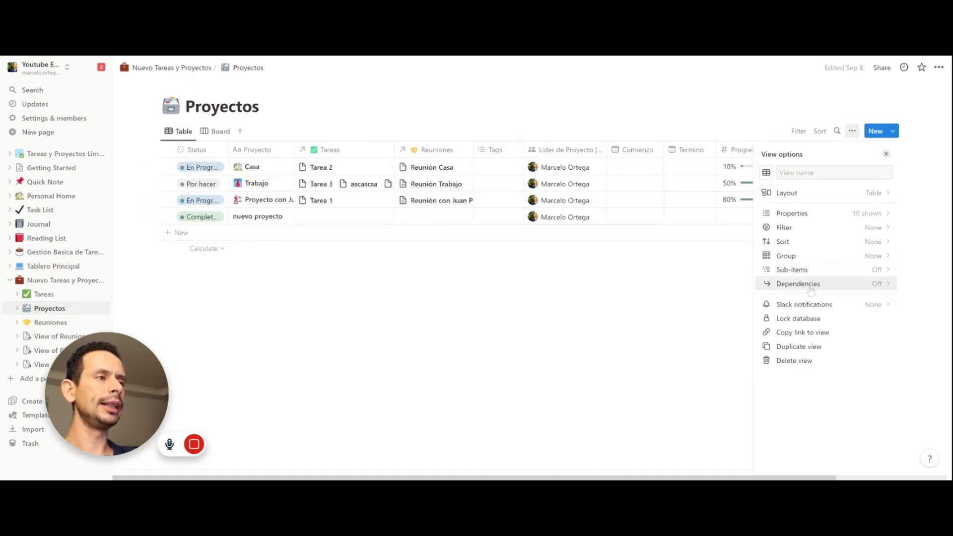
click(243, 134)
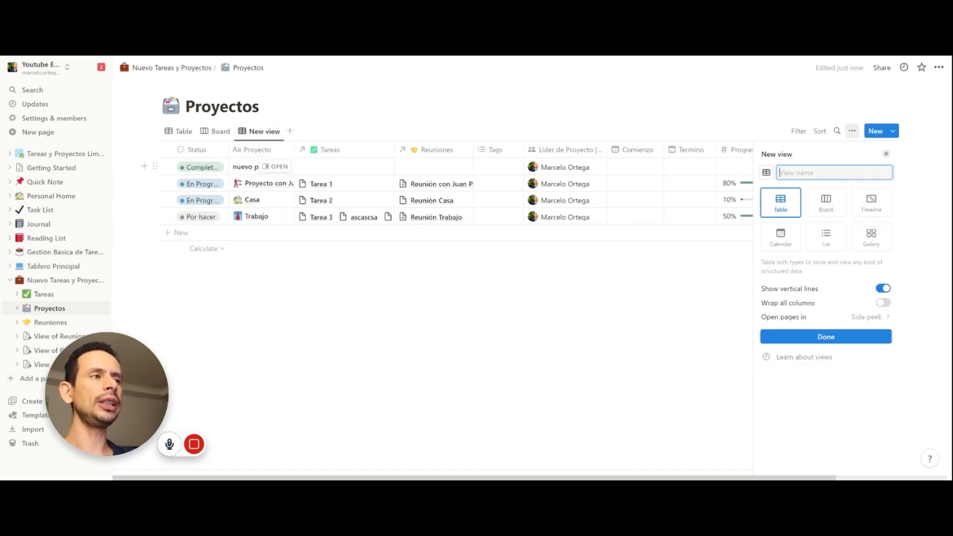
click(871, 207)
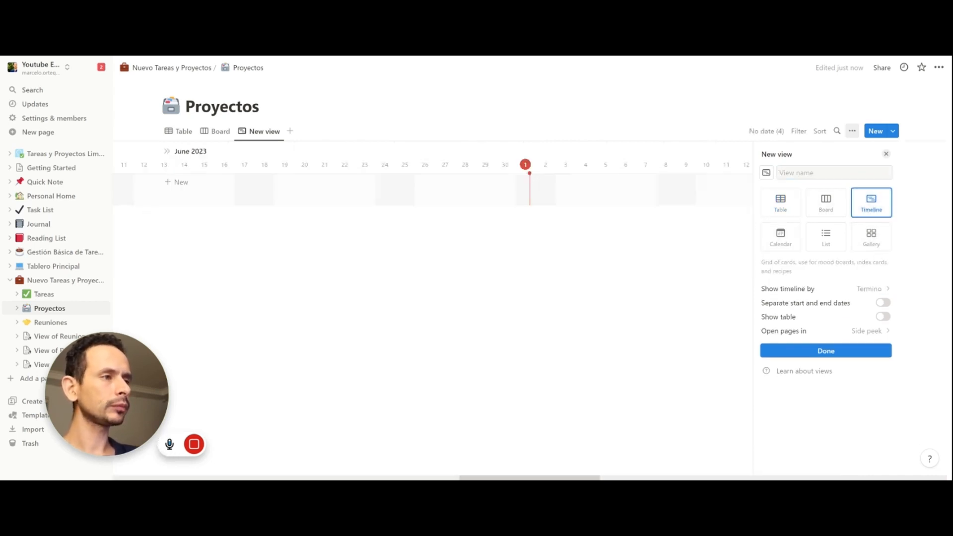
click(883, 303)
click(882, 292)
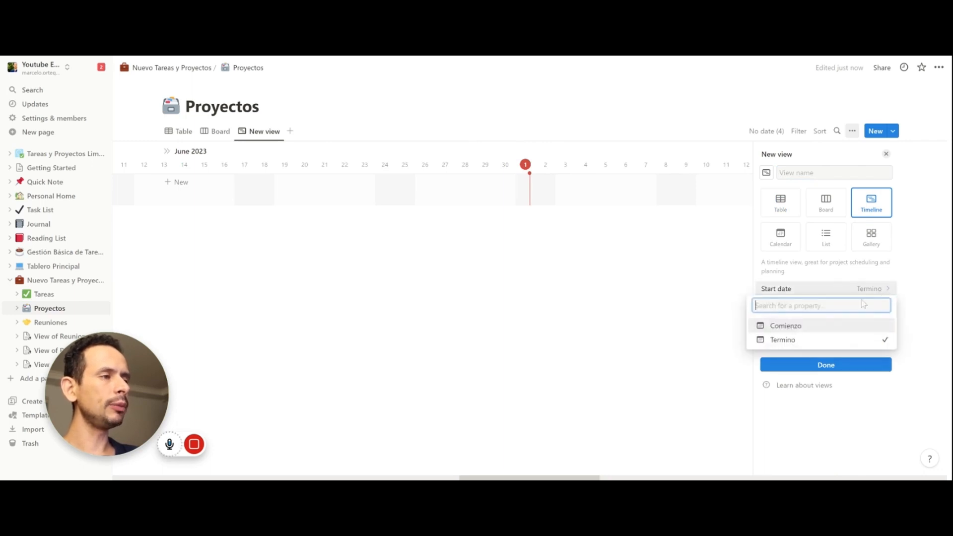
click(839, 328)
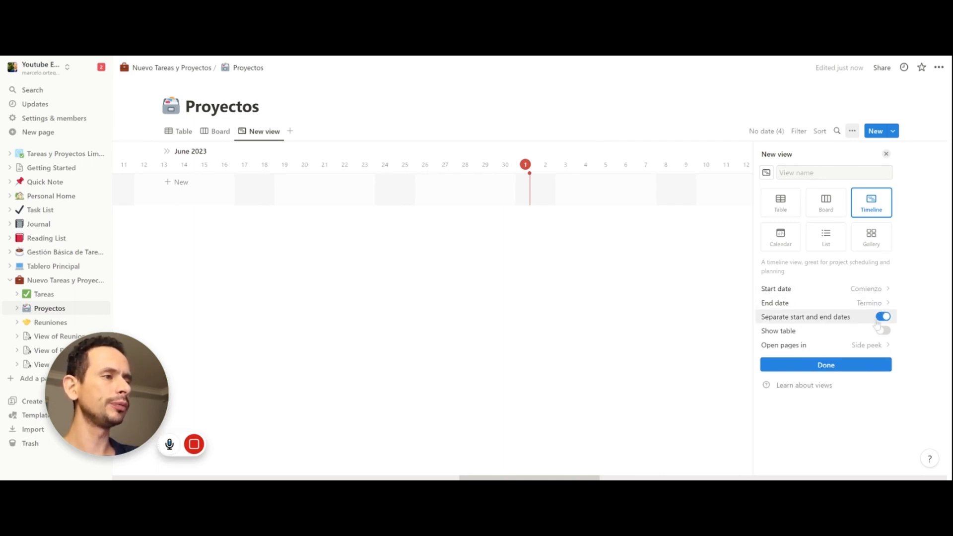
click(860, 367)
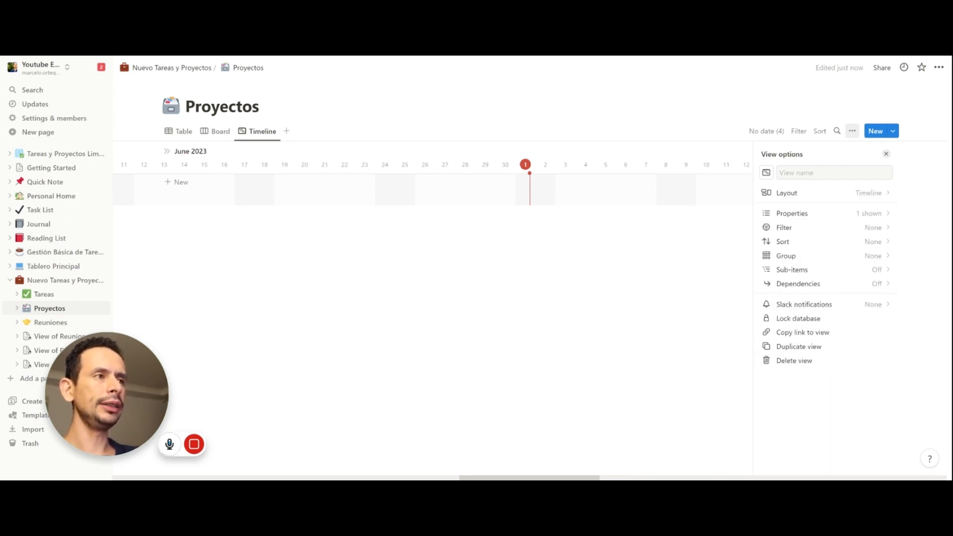
click(887, 153)
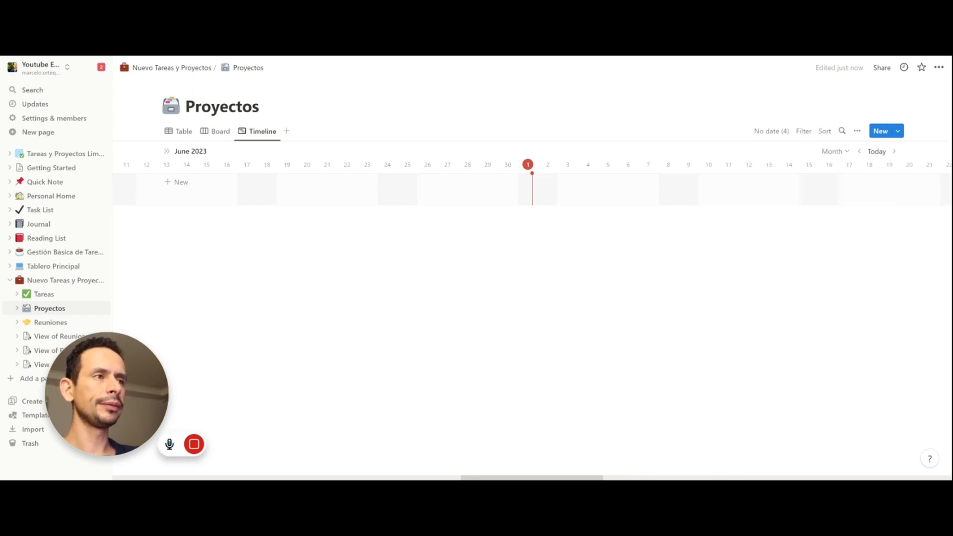
Set the Casa project's Comienzo date to July 1, 2023 in the Proyectos table view.
click(183, 131)
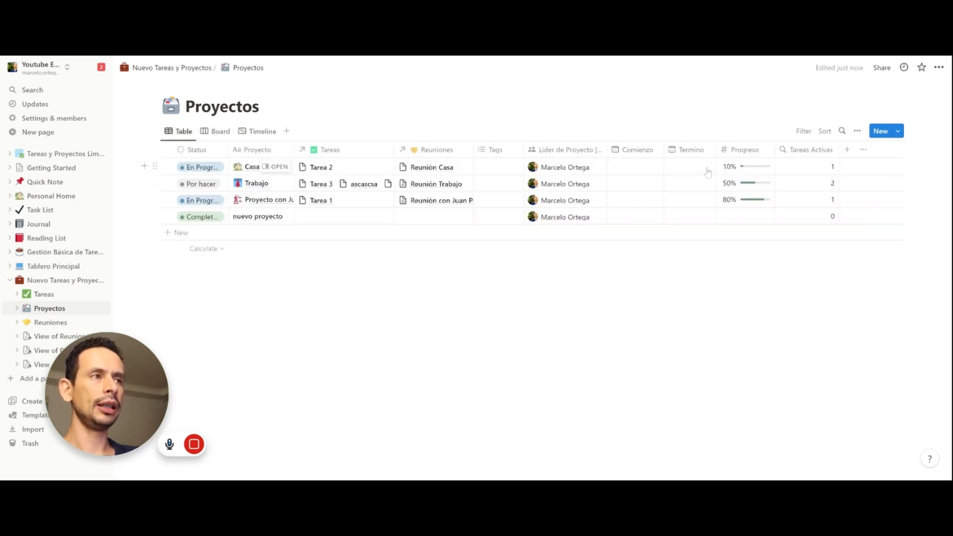
click(635, 170)
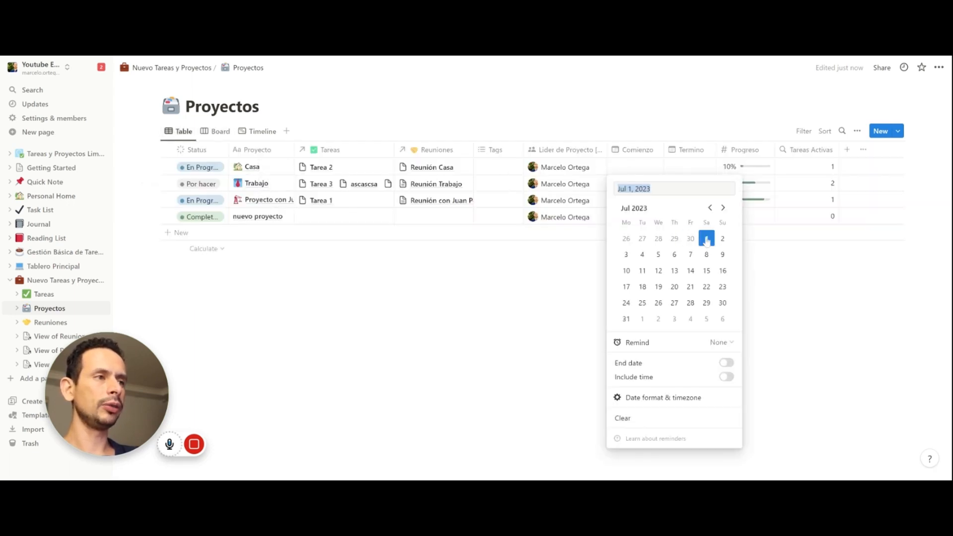
click(707, 239)
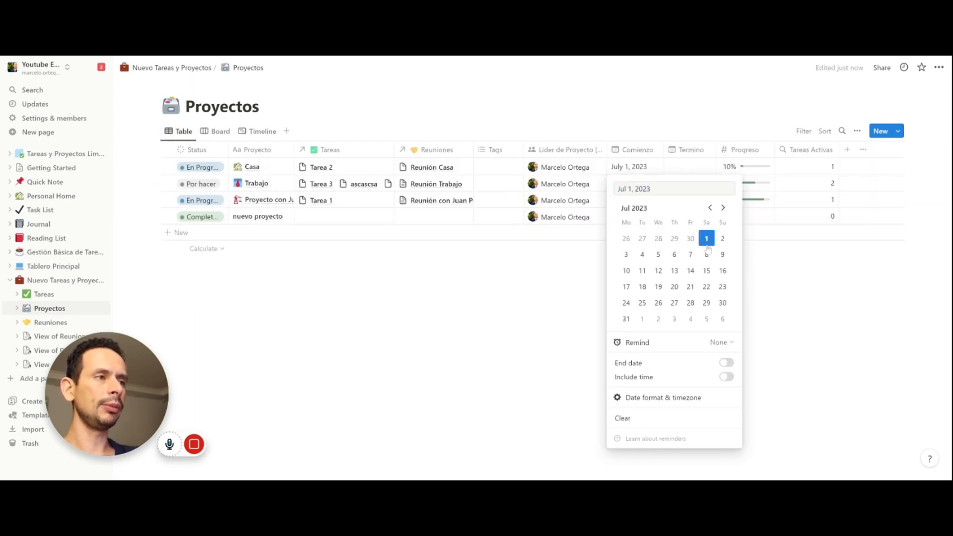
click(726, 364)
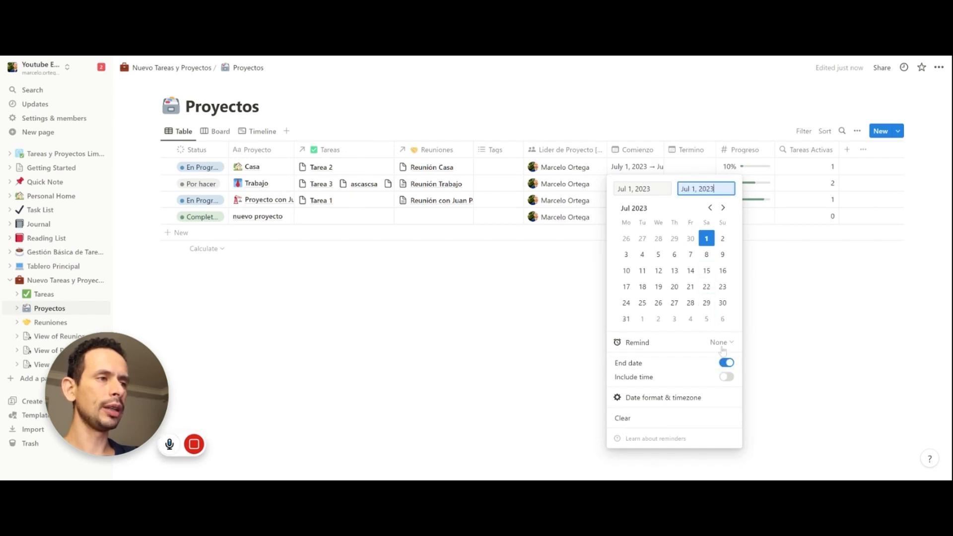
click(627, 318)
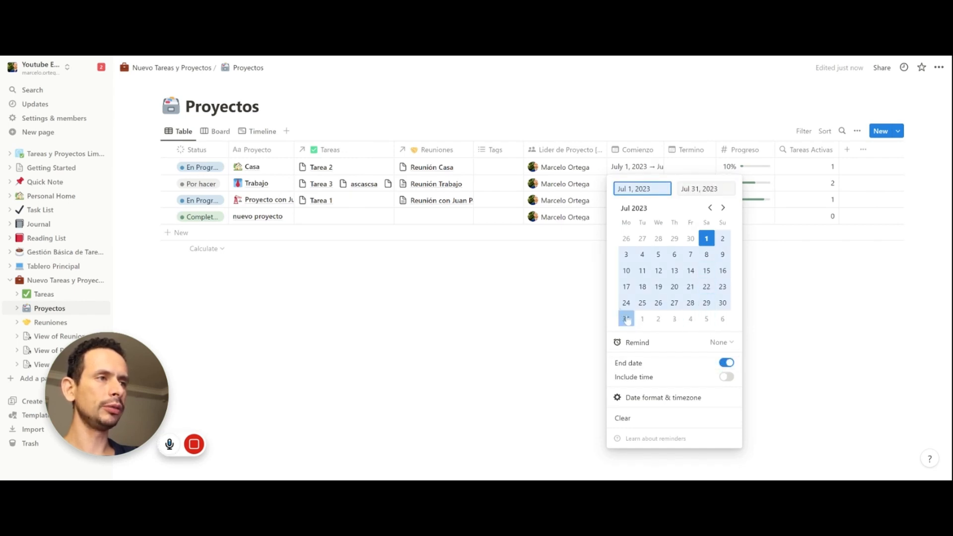
click(729, 364)
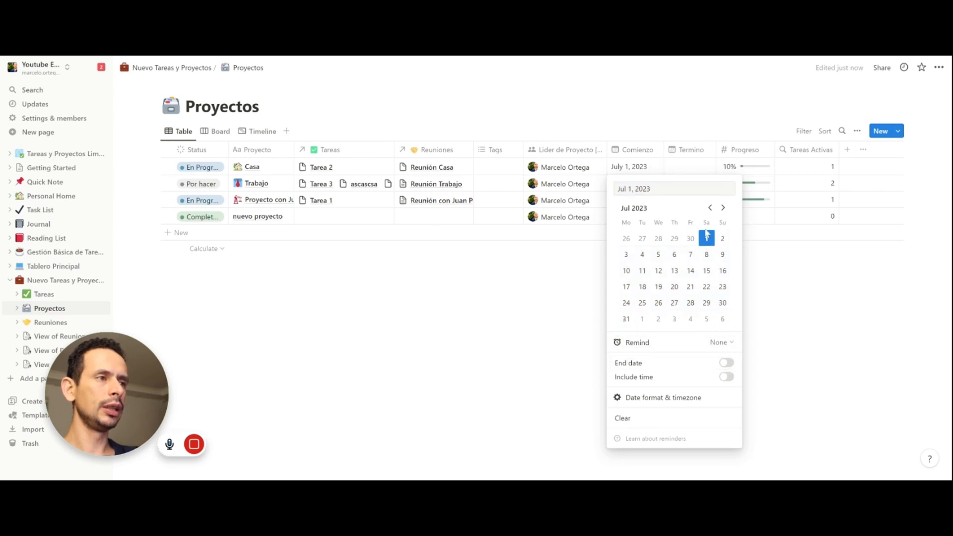
Set Casa's Termino date to July 31, 2023 and Trabajo's Comienzo date to August 1, 2023.
click(675, 165)
click(683, 319)
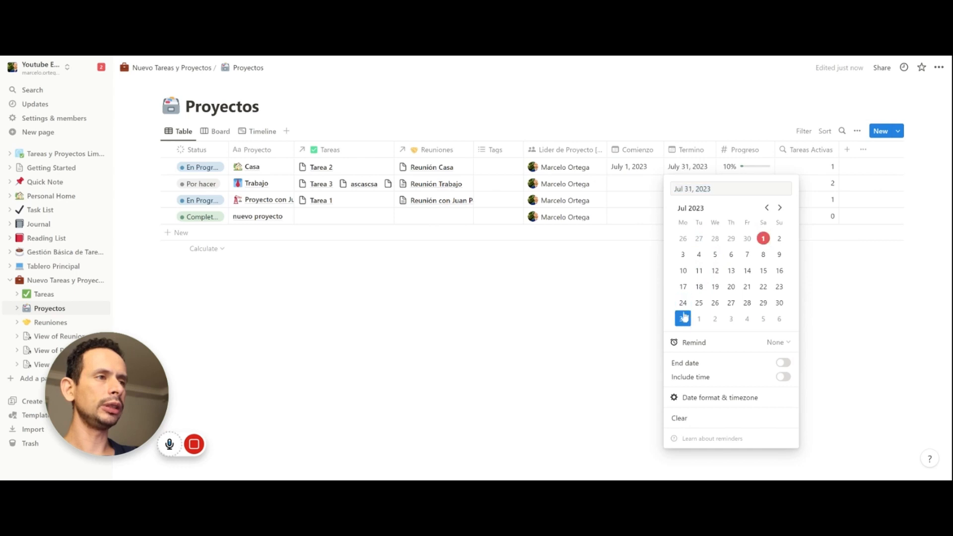
click(627, 183)
click(627, 183)
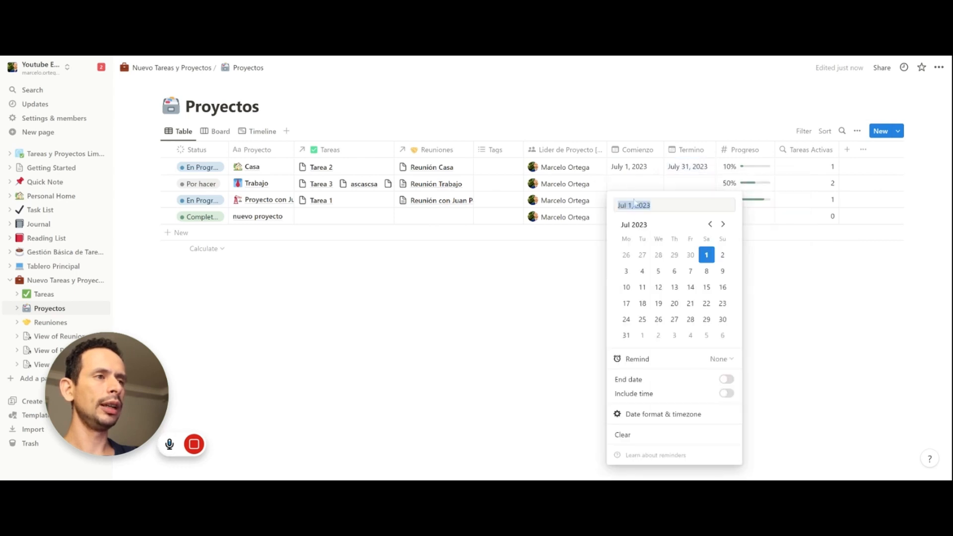
click(643, 335)
key(Escape)
Set the Trabajo project's Termino date to July 31, 2023.
click(683, 202)
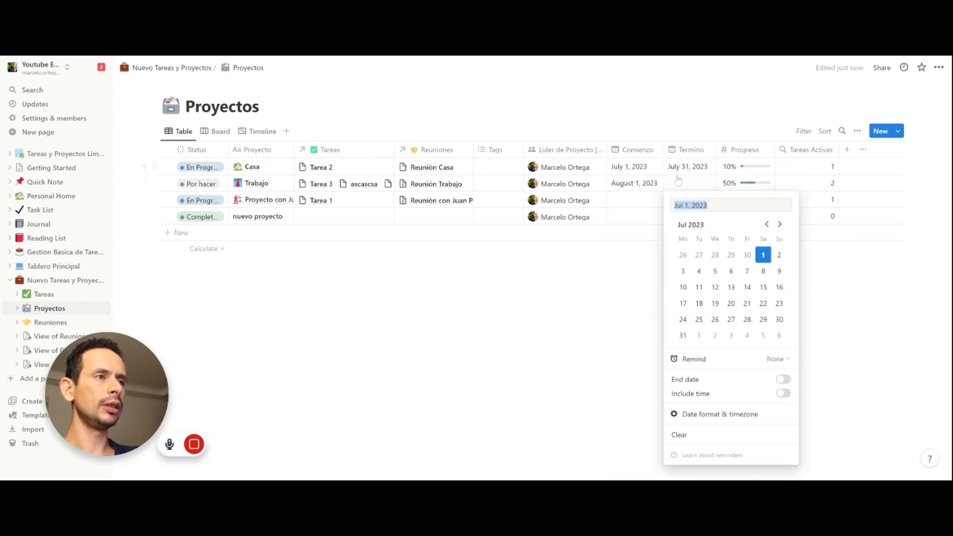
click(683, 335)
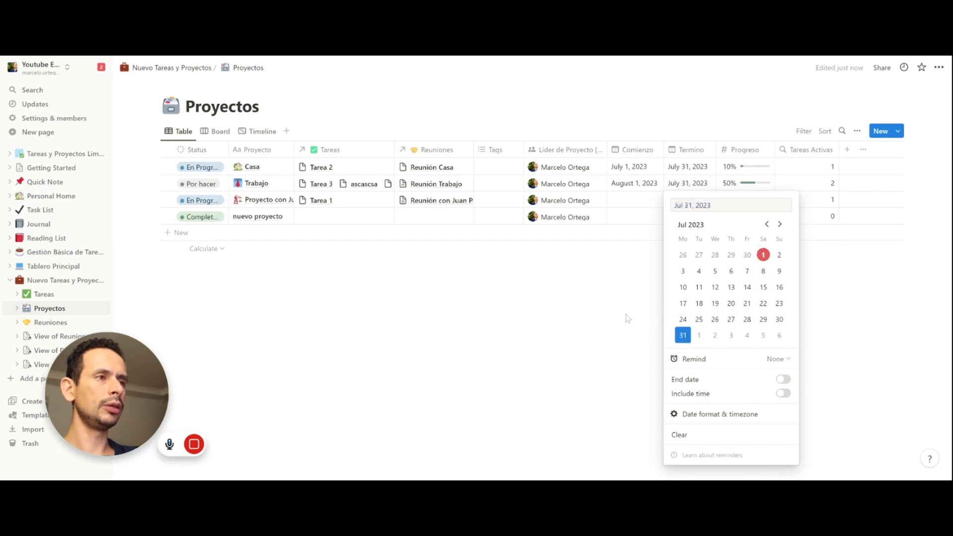
key(Escape)
Set the Comienzo date to September 1, 2023 and Termino to September 30, 2023 for the project linked to Tarea 1.
click(631, 201)
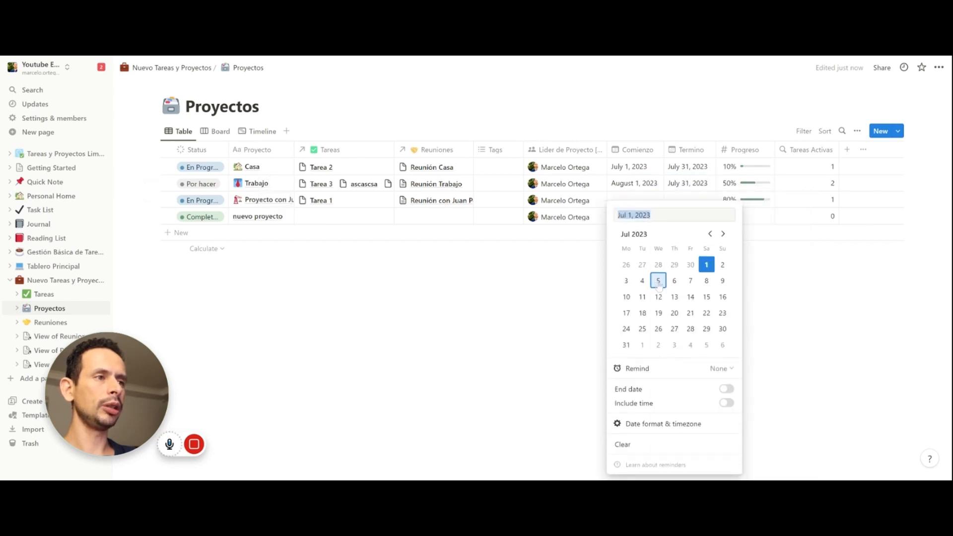
click(723, 234)
click(723, 234)
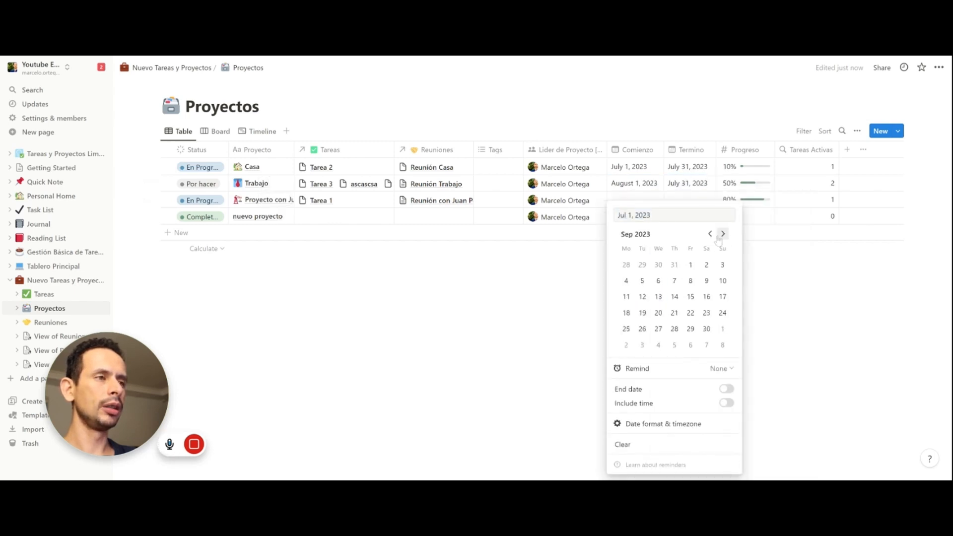
click(691, 265)
key(Escape)
click(686, 218)
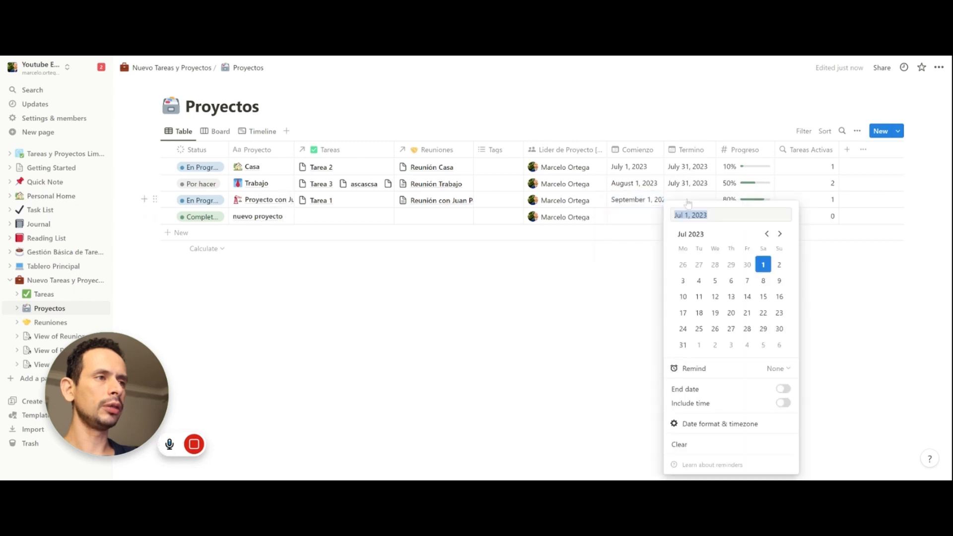
click(780, 234)
click(780, 235)
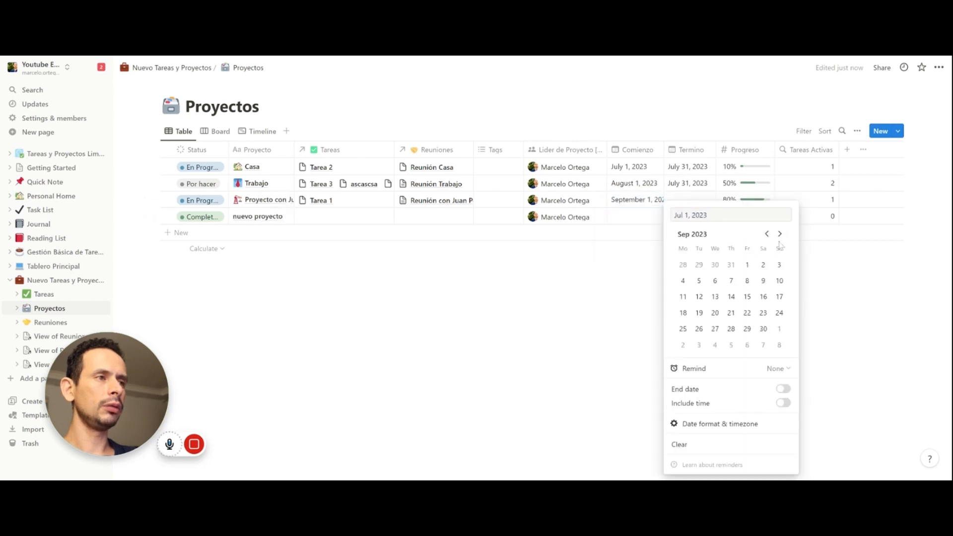
click(763, 329)
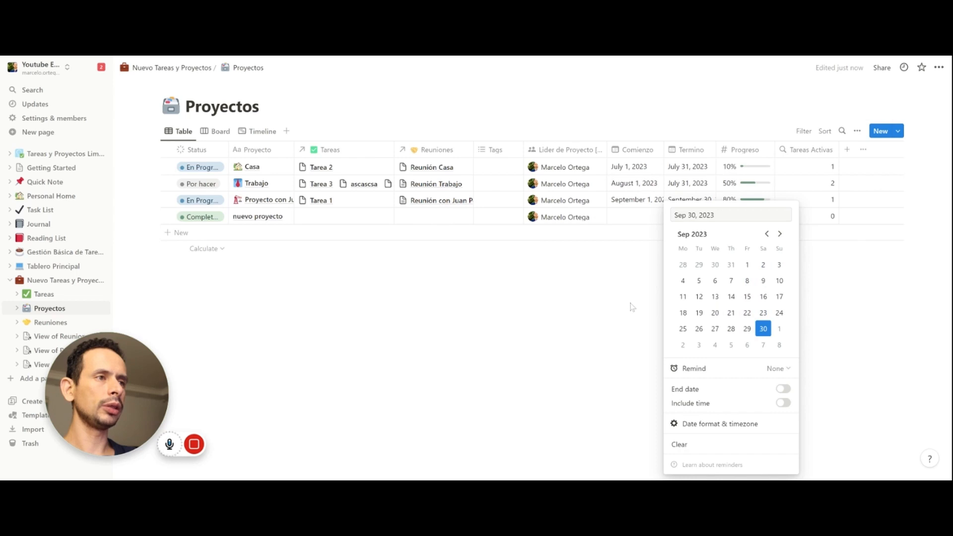
key(Escape)
Change Trabajo's Termino date to August 31, 2023 and show the projects in the Timeline view.
click(689, 185)
click(780, 224)
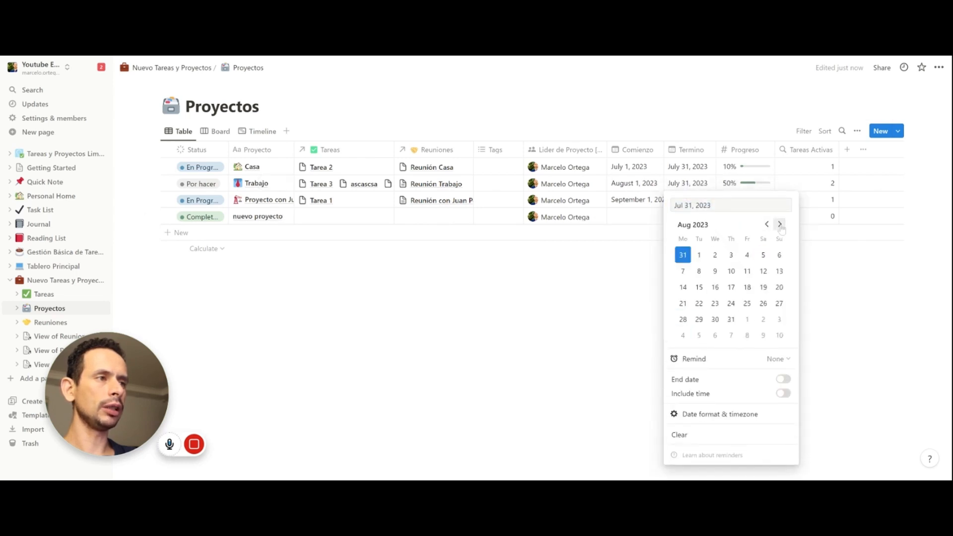
click(731, 319)
click(594, 312)
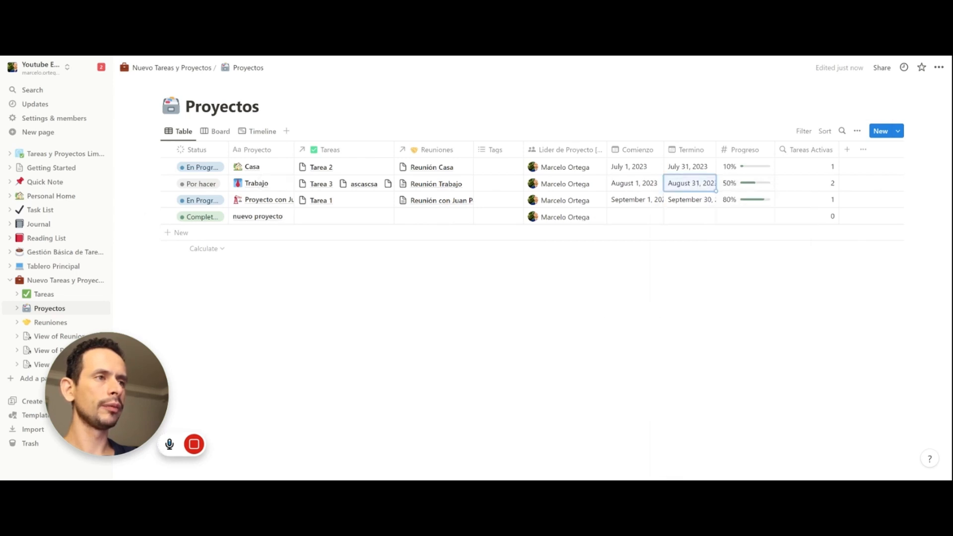
click(260, 131)
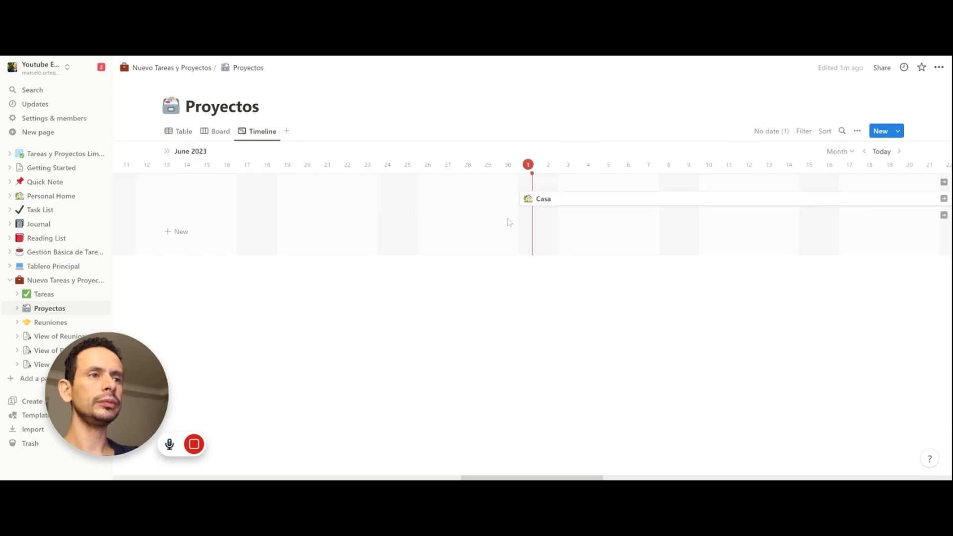
Change the Proyectos timeline scale to Year, trying the Quarter scale first.
click(839, 152)
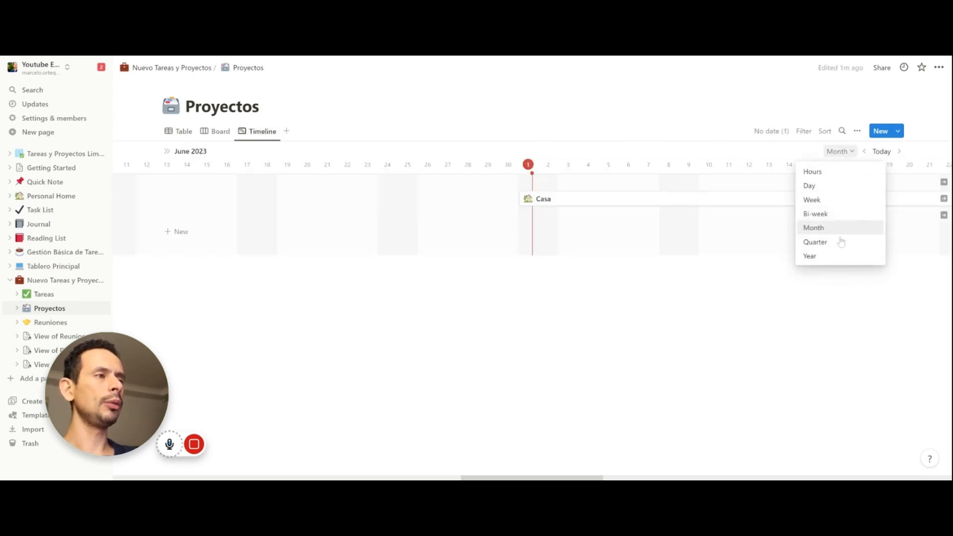
click(828, 240)
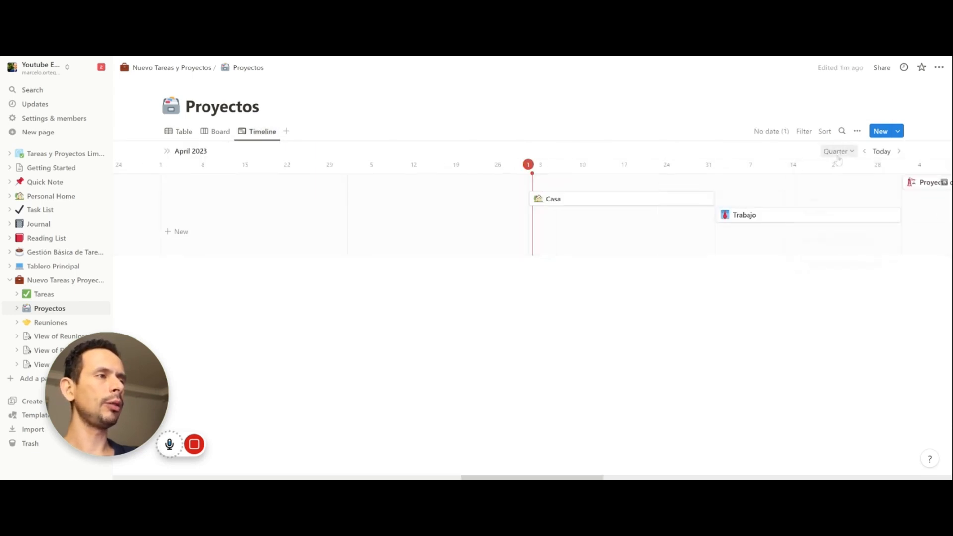
click(838, 151)
click(829, 260)
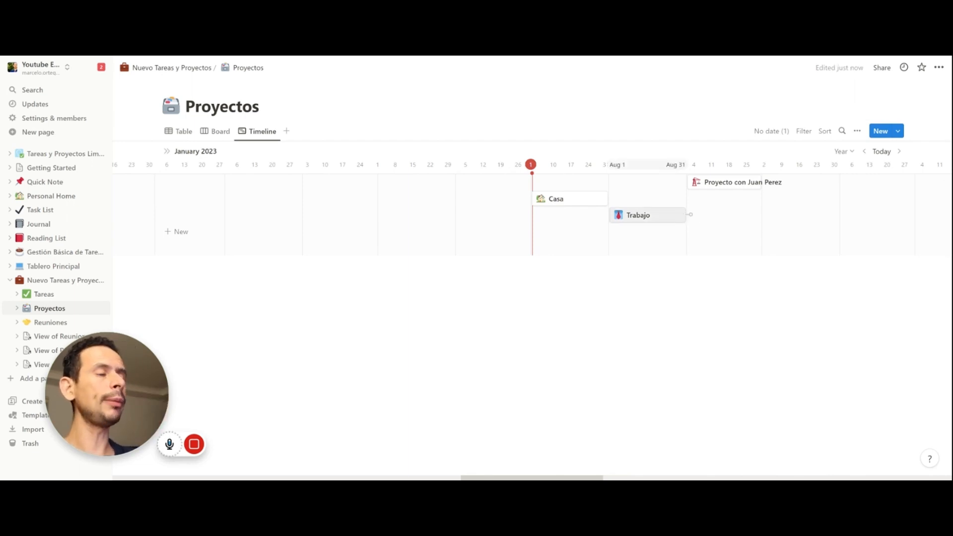
Compare the automatic date shifting options for the timeline's dependencies and choose Shift & maintain time between items.
click(857, 132)
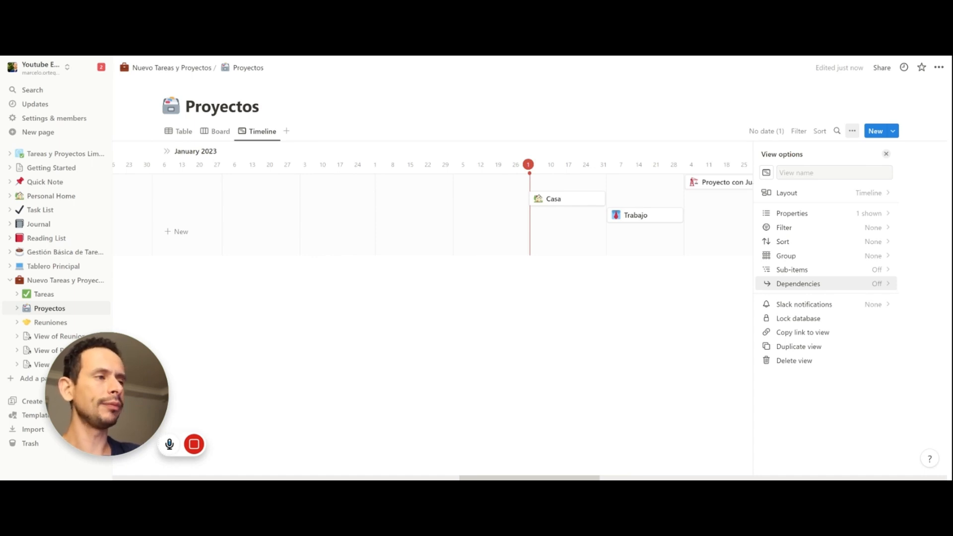
click(819, 284)
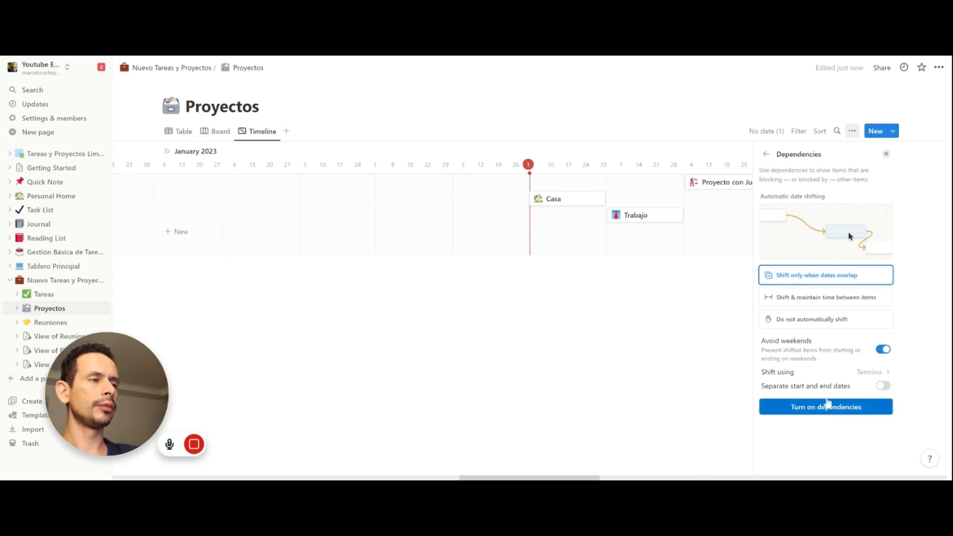
click(811, 301)
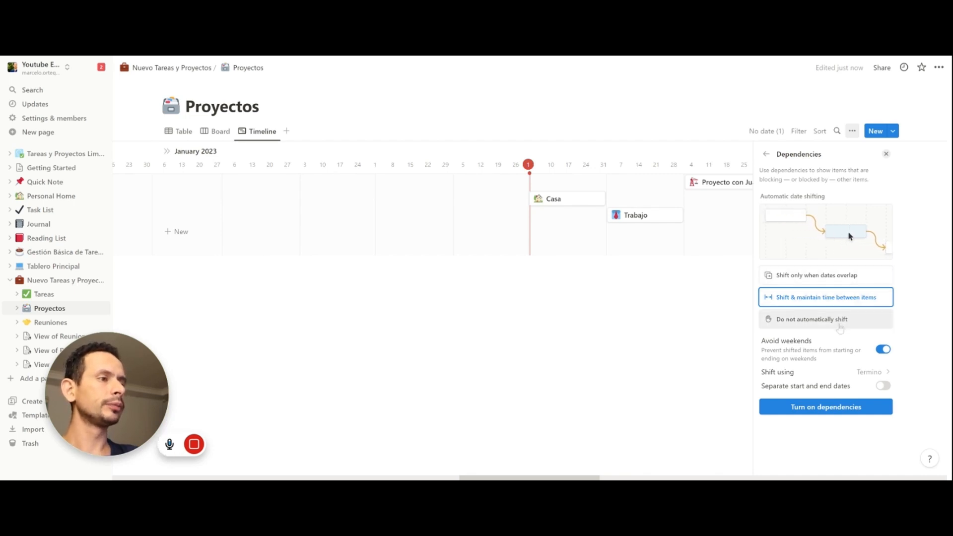
click(840, 328)
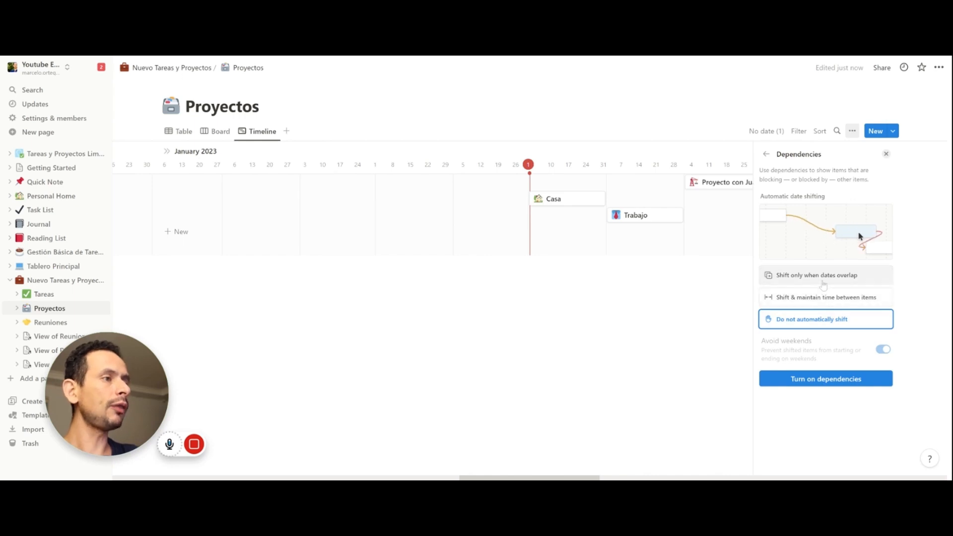
click(823, 300)
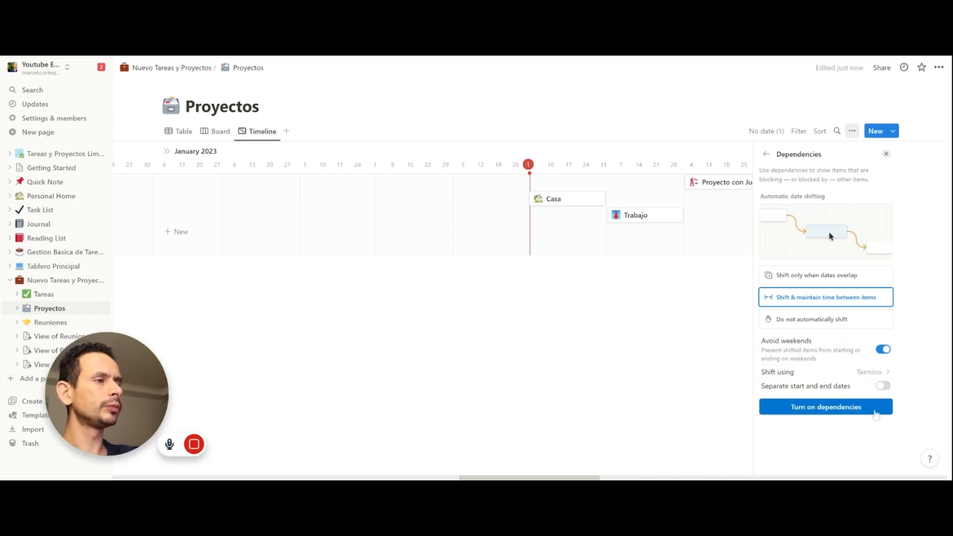
Use separate dates for the dependencies, with Comienzo as start date and Termino as end date, and turn dependencies on.
click(883, 386)
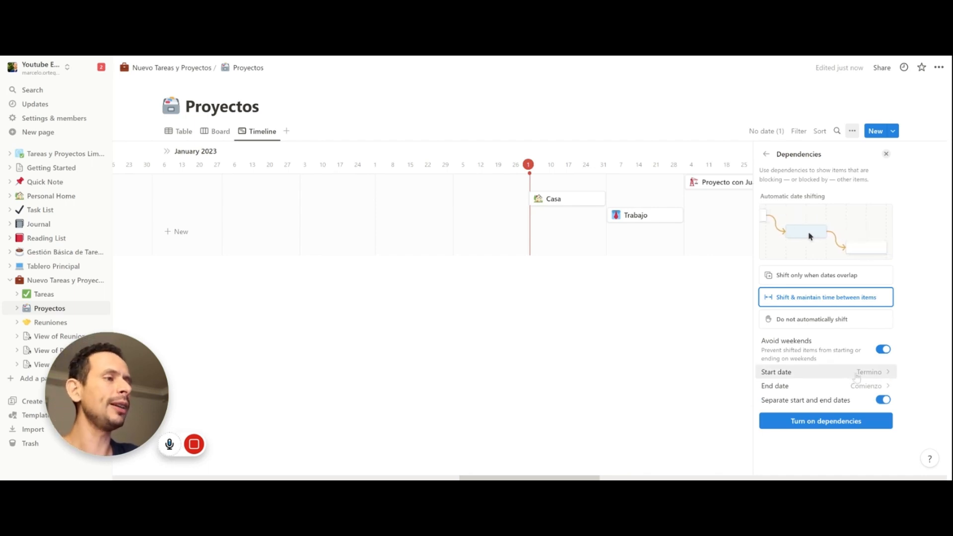
click(858, 377)
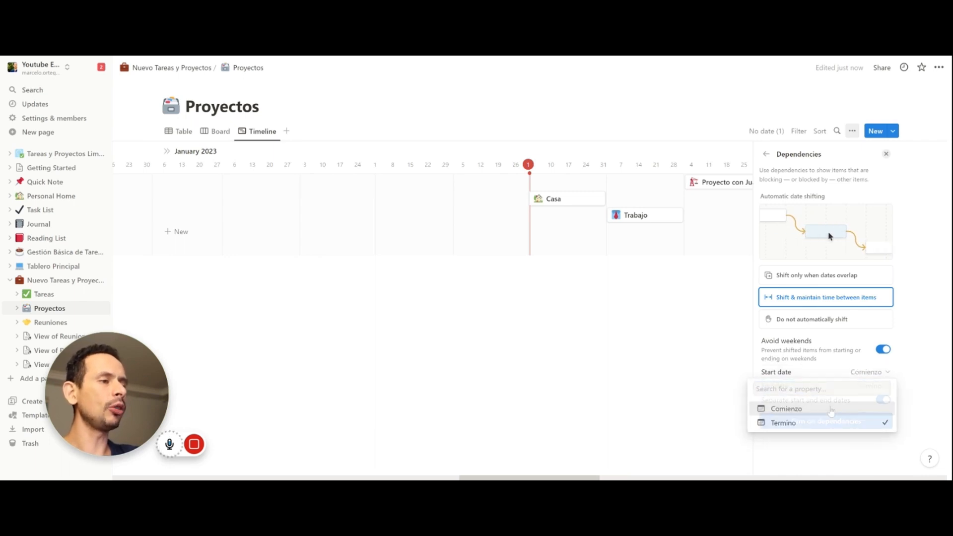
click(854, 406)
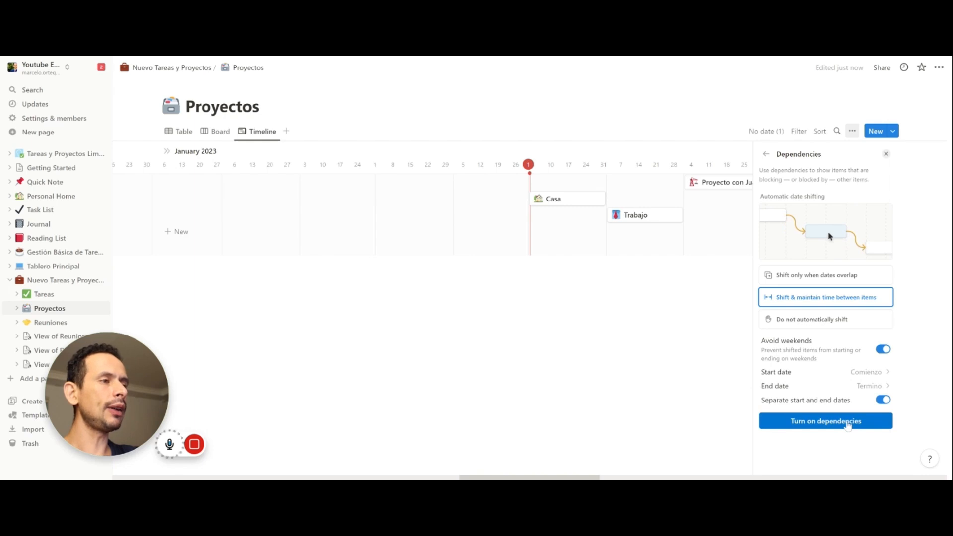
click(848, 425)
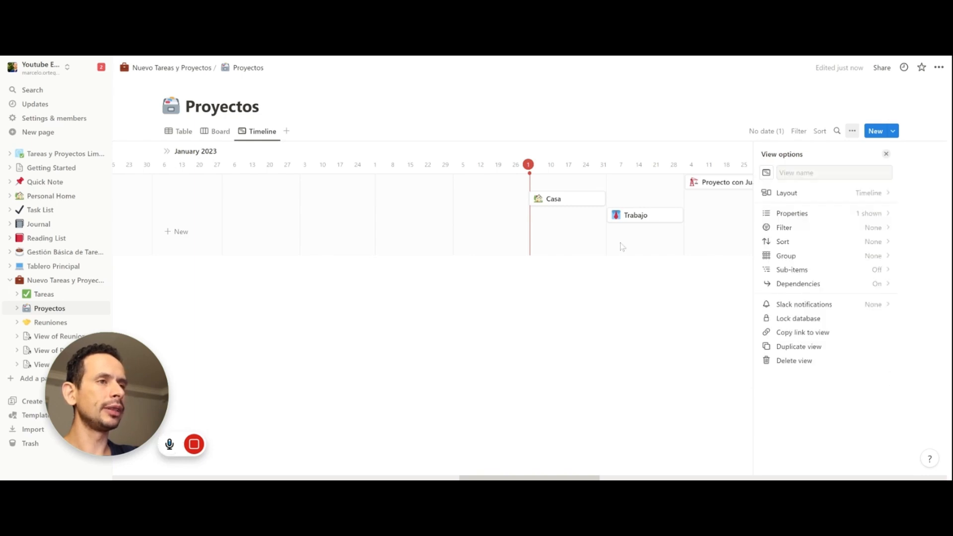
Link the timeline projects as dependencies, from Casa to Trabajo and from Trabajo to the September project, and close the view options.
mouse_move(604, 200)
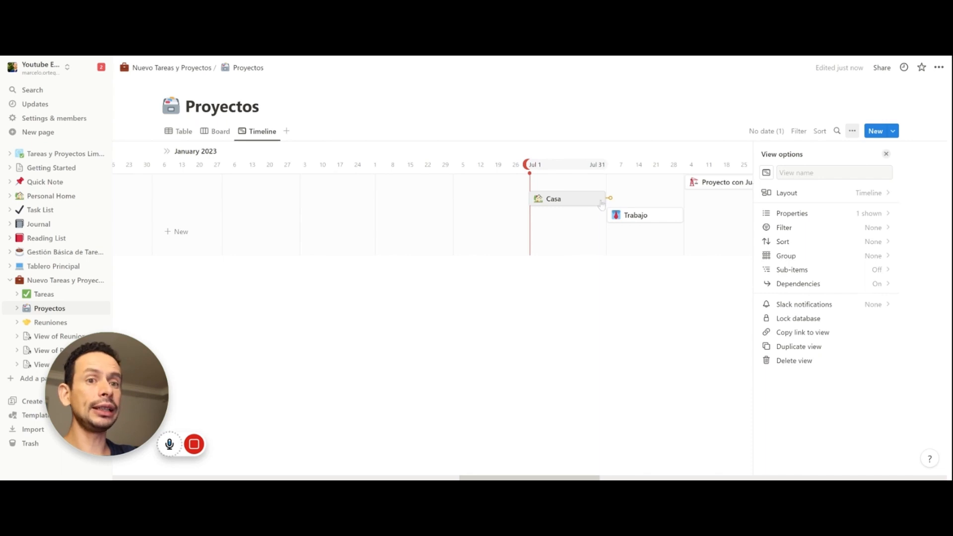
drag(610, 199, 609, 219)
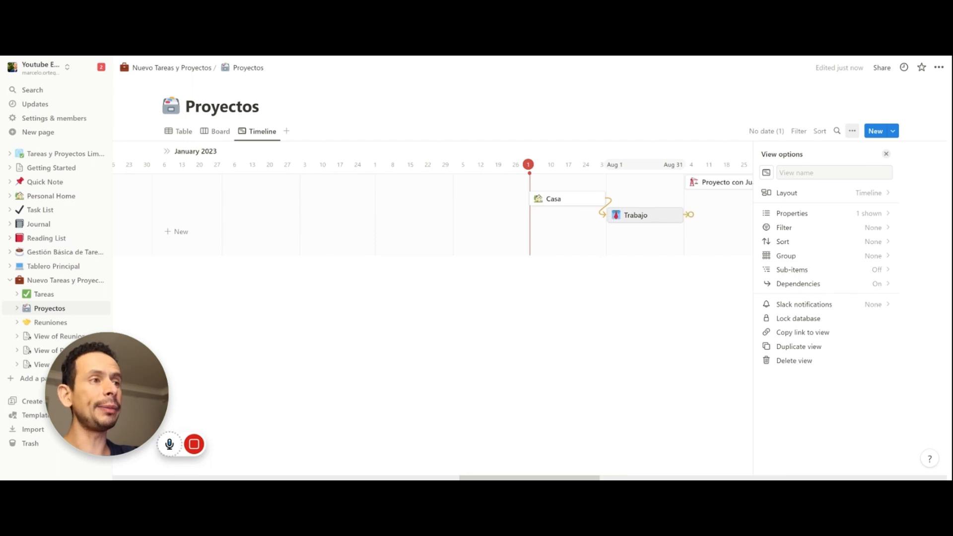
drag(688, 215, 691, 183)
click(887, 155)
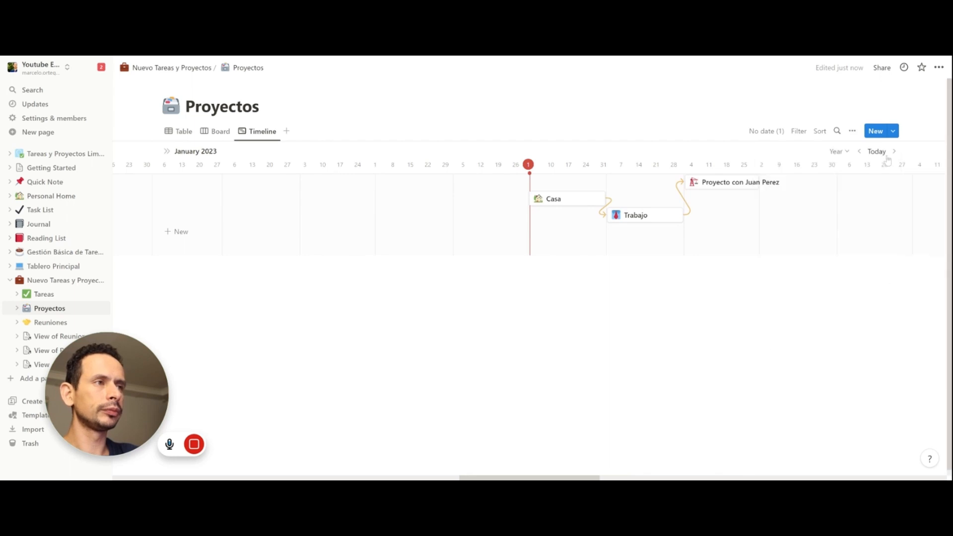
Sort the Proyectos timeline by Comienzo in ascending order.
click(826, 132)
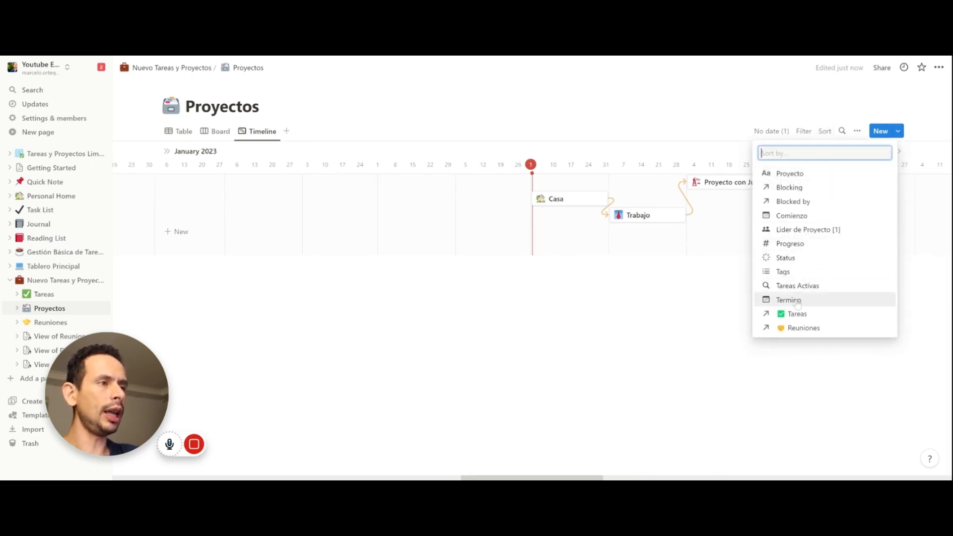
click(804, 216)
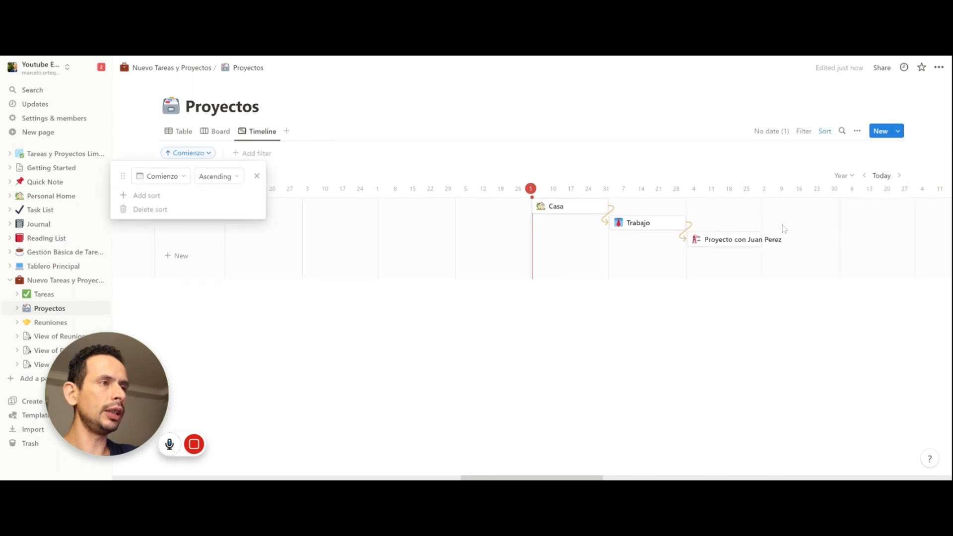
click(671, 212)
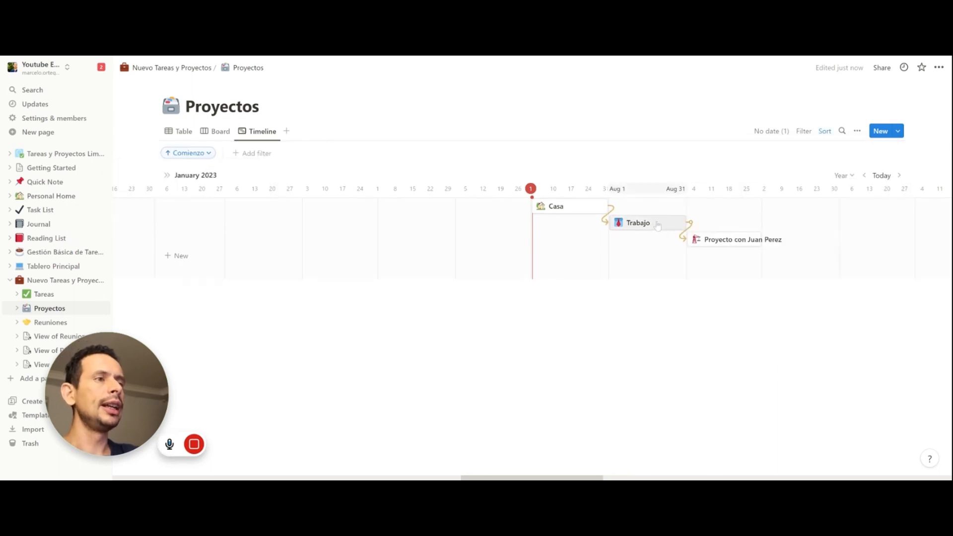
Reschedule the linked timeline projects by moving Trabajo to September 6, Casa back to July 5, and the last project about a week later.
drag(659, 226, 749, 224)
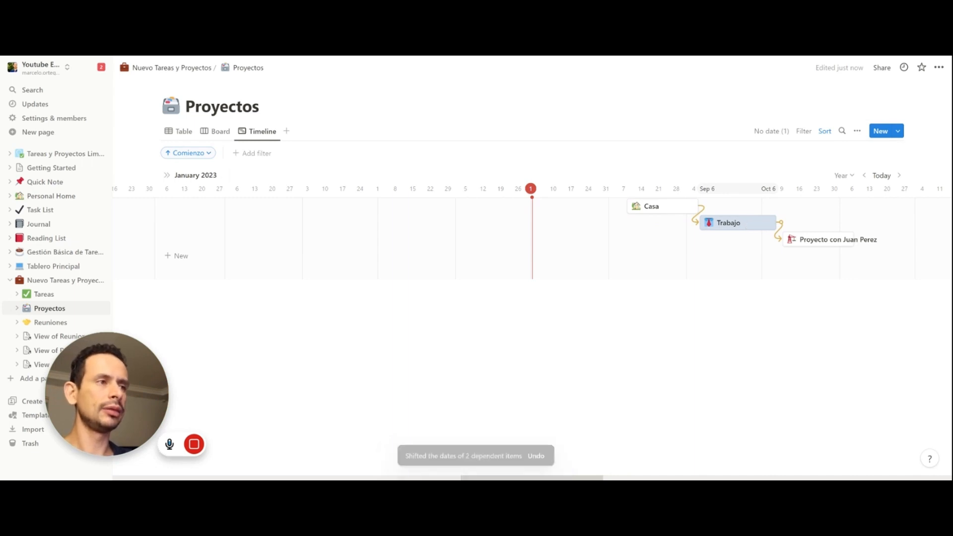
drag(657, 207, 572, 208)
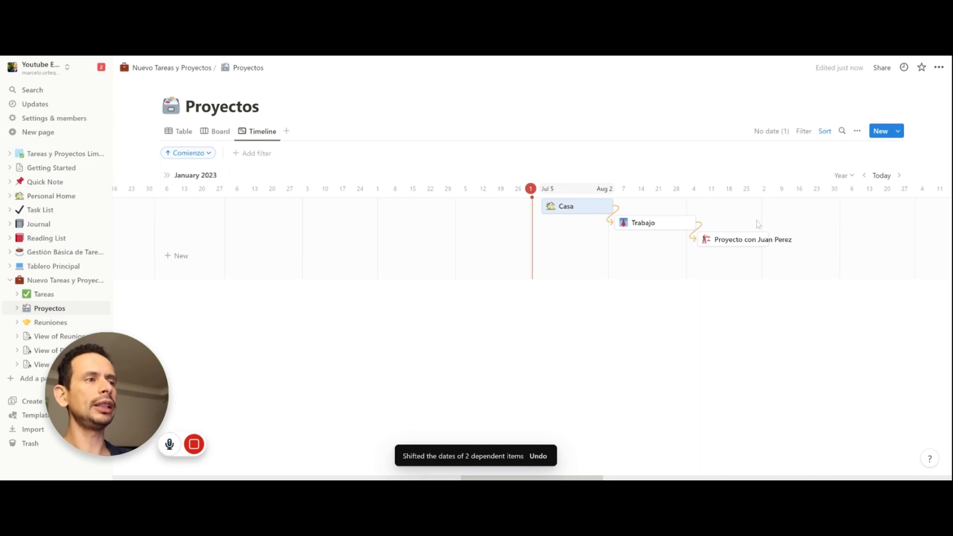
drag(757, 239, 773, 240)
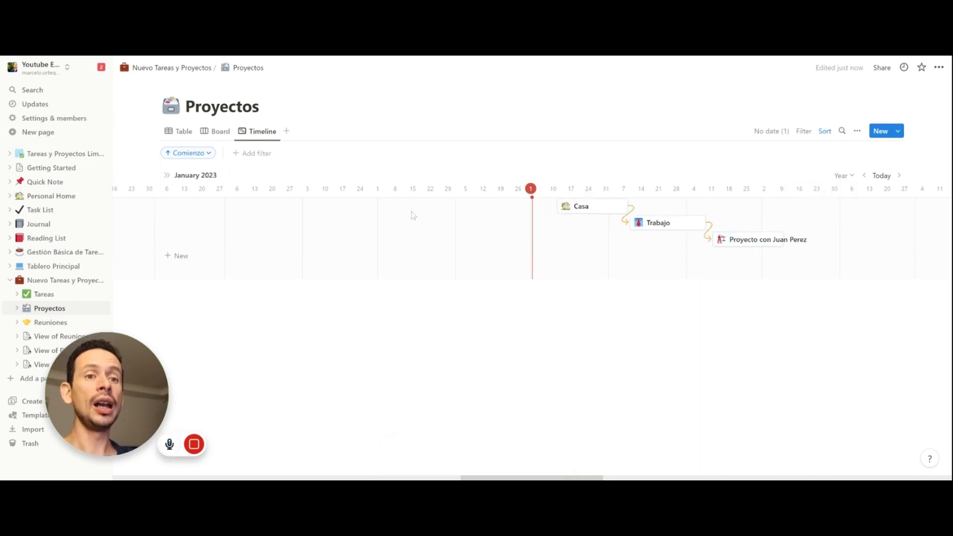
Show the projects in the Board view and link Tarea 3 to the En Progreso project that contains Tarea 1.
click(223, 139)
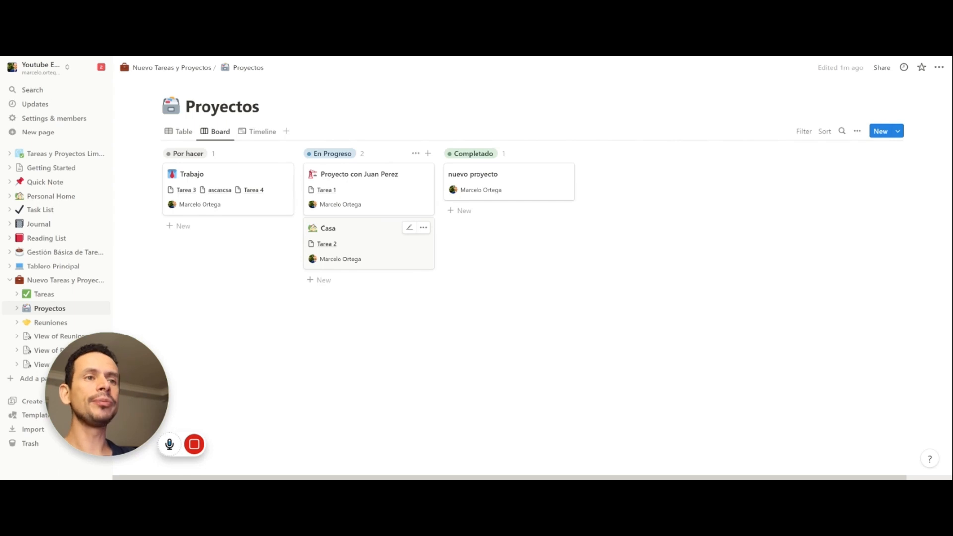
click(325, 189)
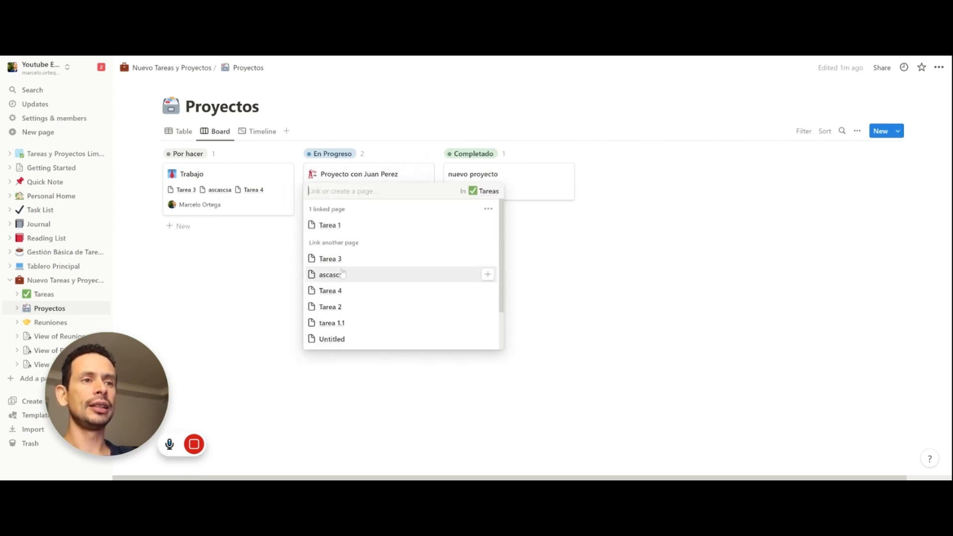
click(337, 259)
click(617, 282)
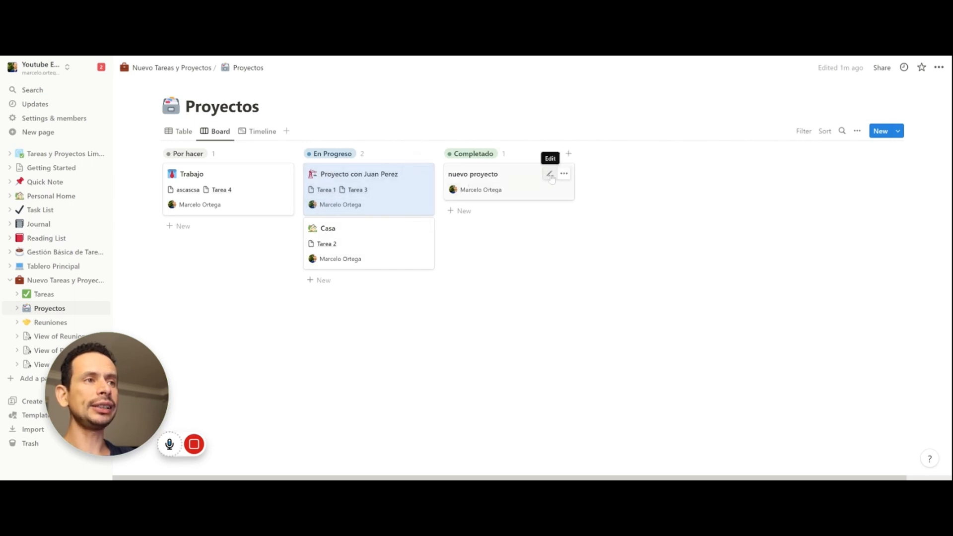
Link Tarea 4 to the nuevo proyecto card in the Completado group.
click(550, 175)
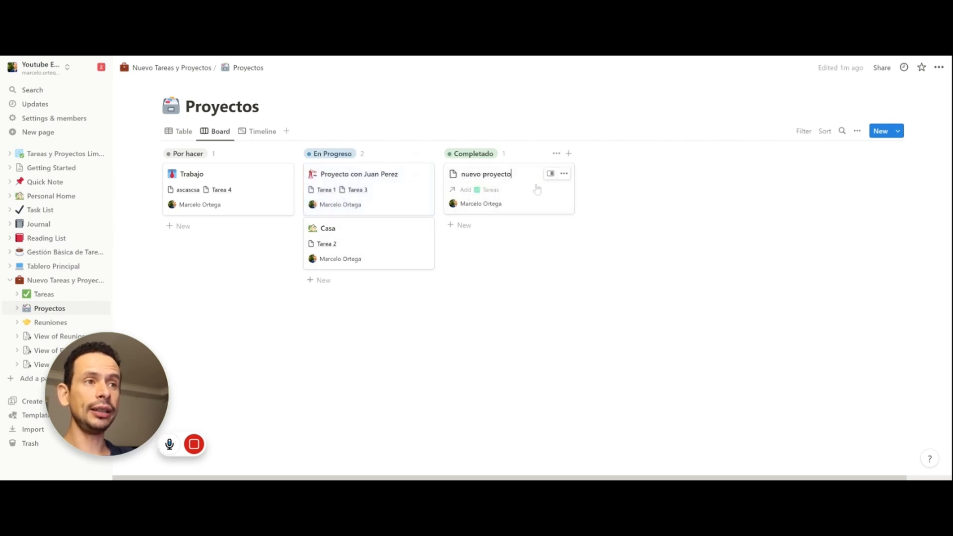
click(480, 194)
click(470, 257)
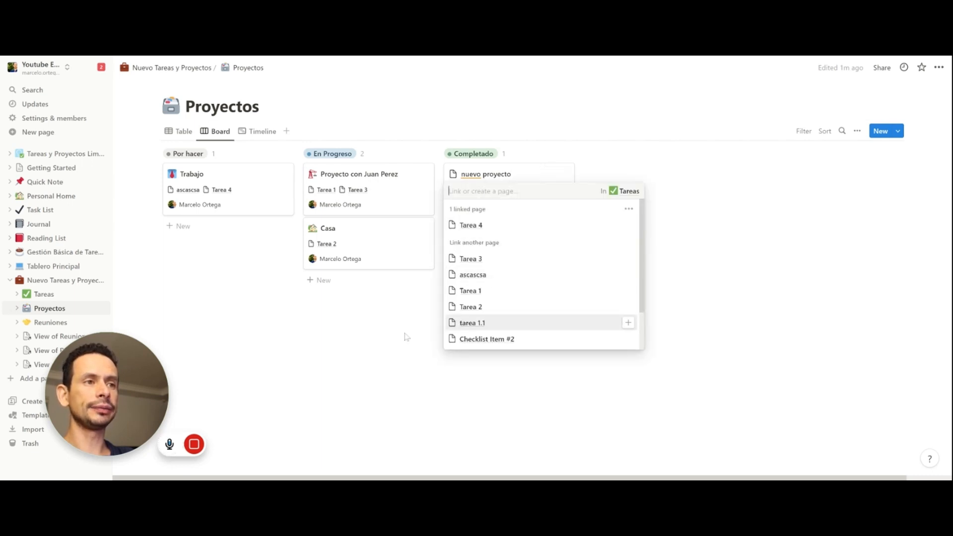
click(404, 336)
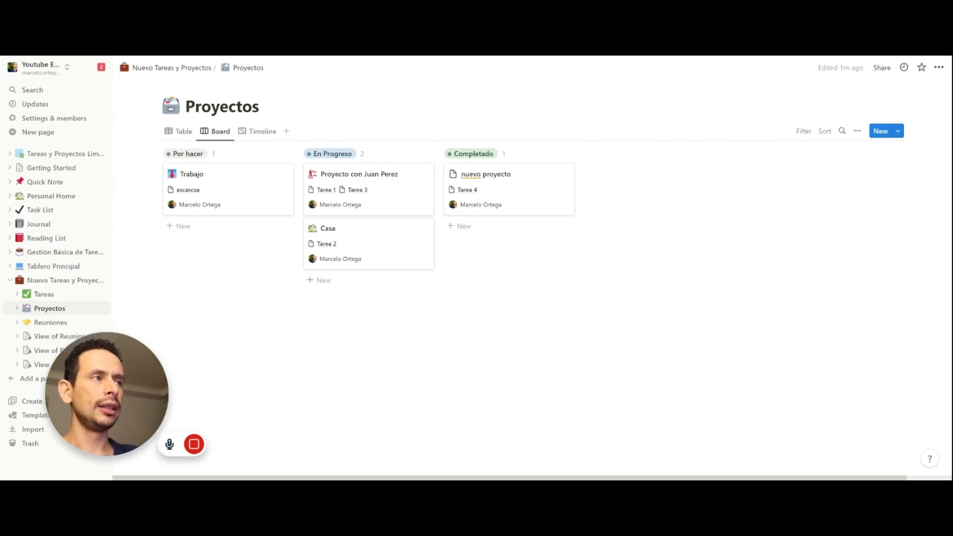
Create a new Proyectos template titled "Plantilla de Proyecto Nuevo" and give it the check mark emoji as its icon.
click(898, 139)
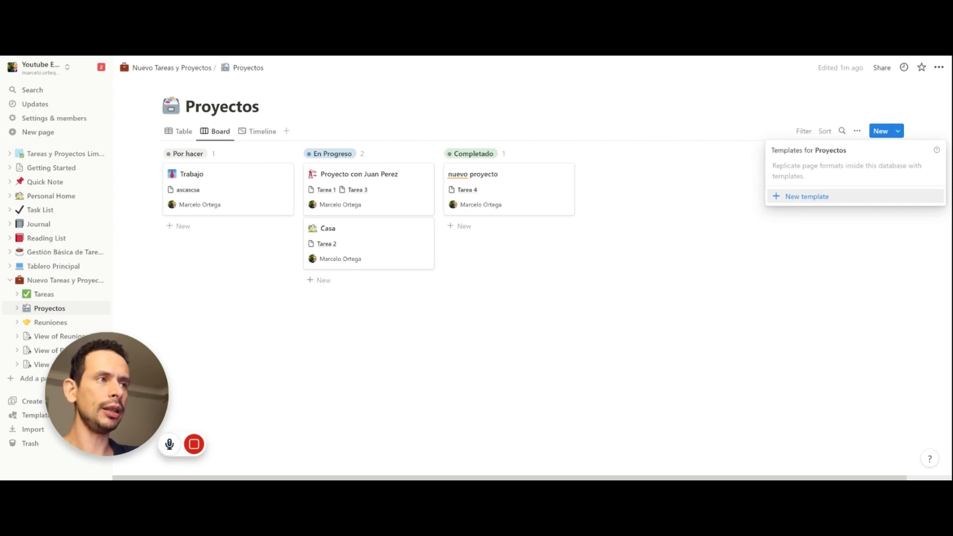
click(799, 198)
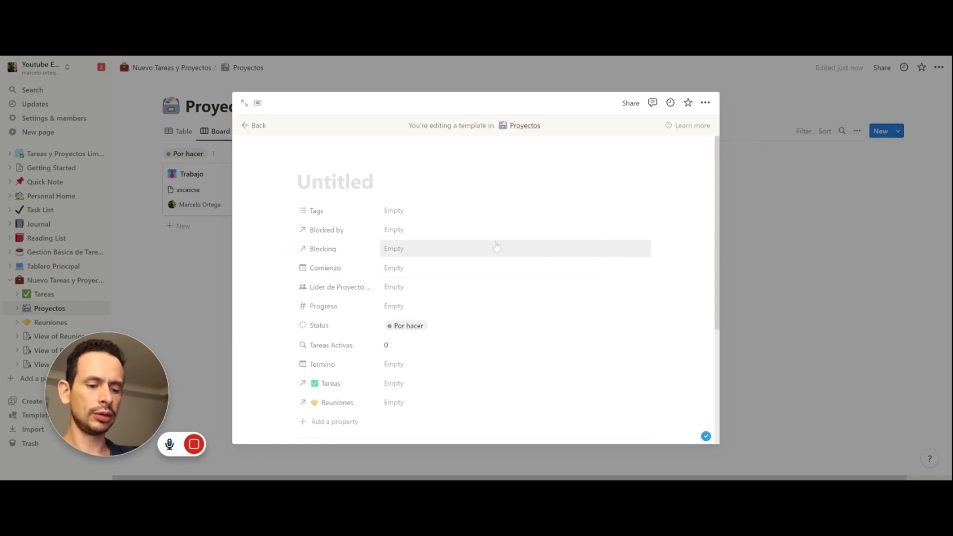
text(Planti)
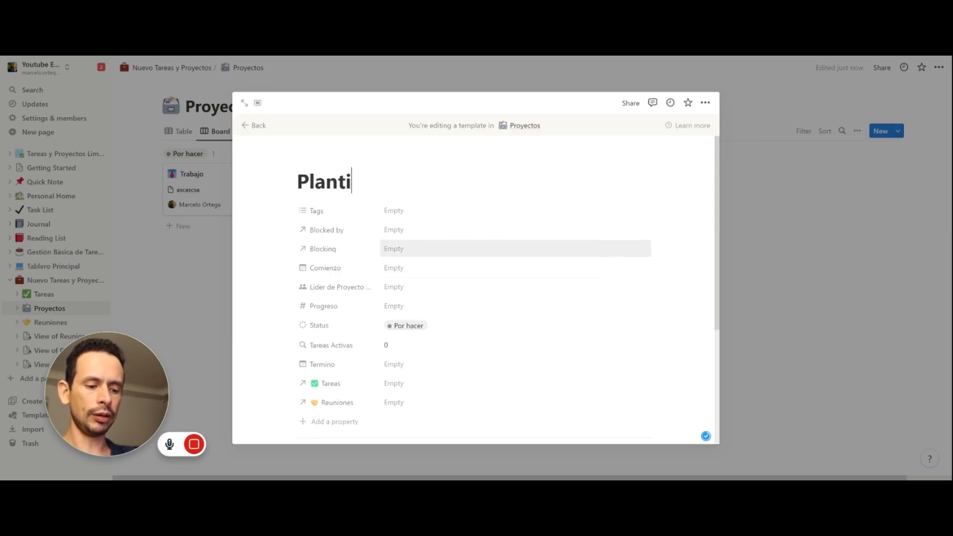
text(lla de Proyec)
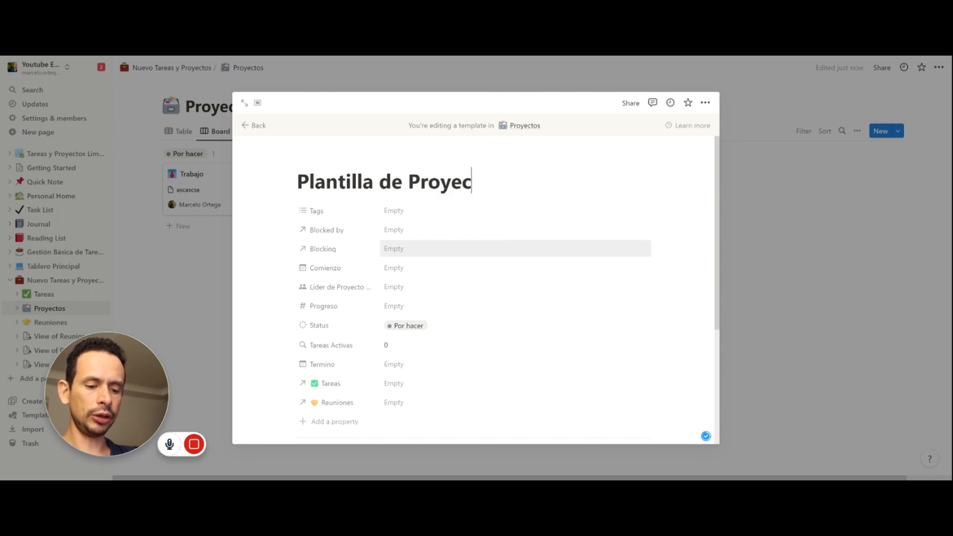
text(to Nuevo)
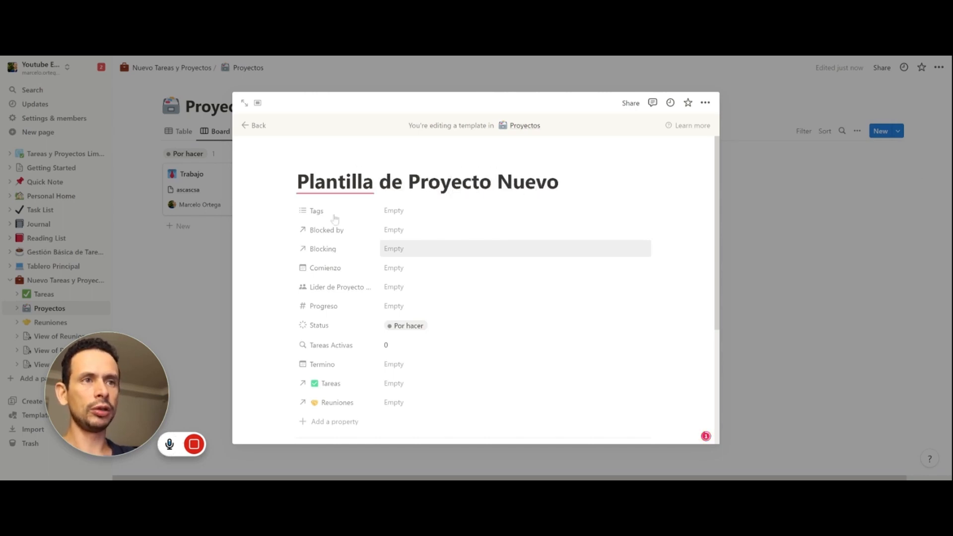
click(305, 159)
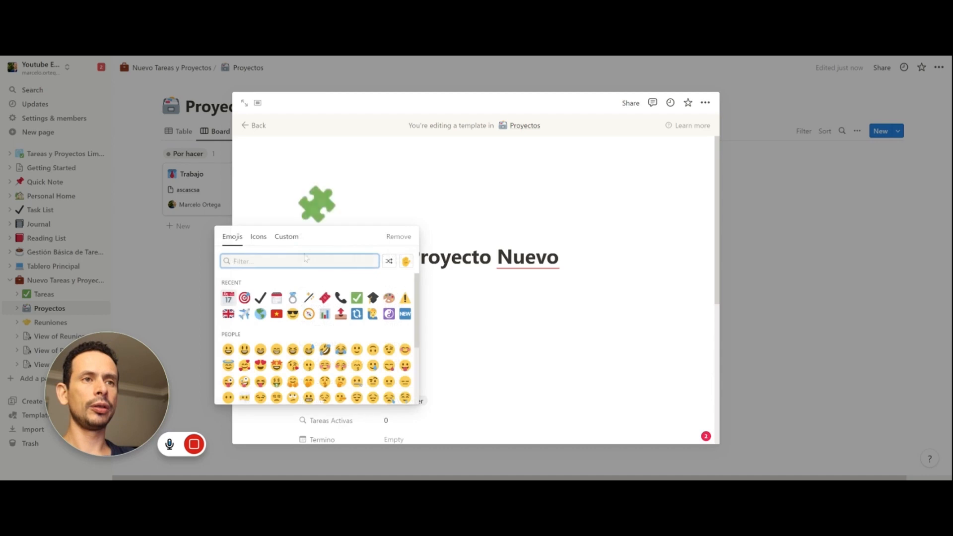
click(260, 298)
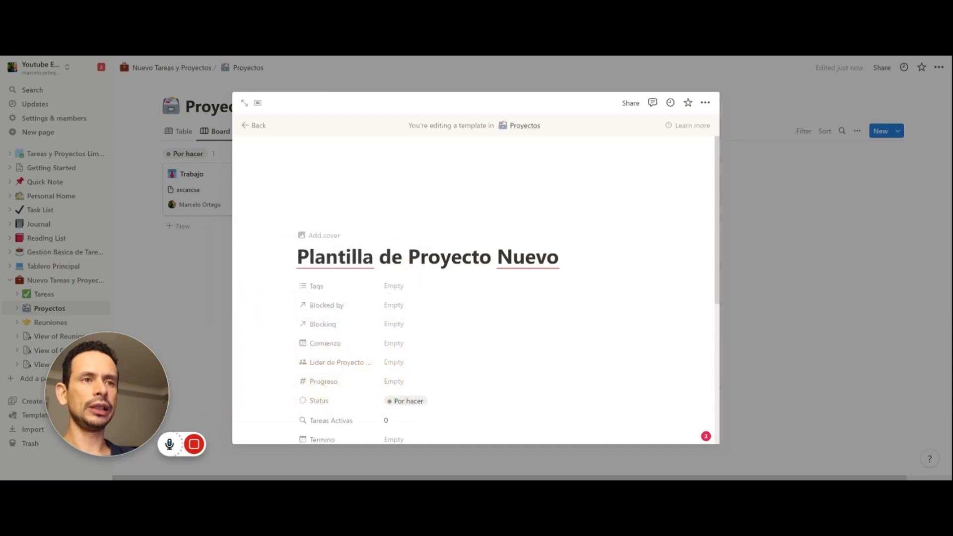
scroll(497, 249, down, 2)
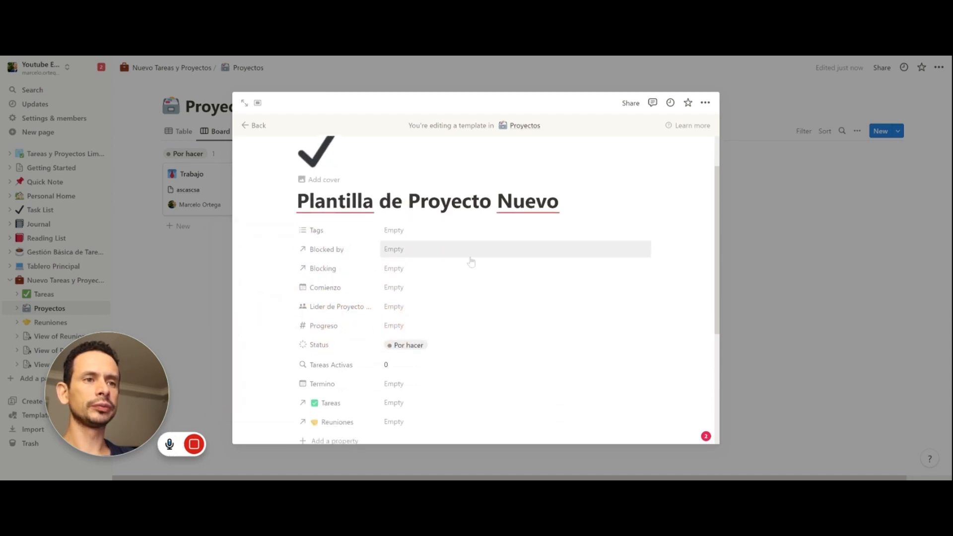
Assign the listed workspace member as Lider de Proyecto in the project template.
click(428, 231)
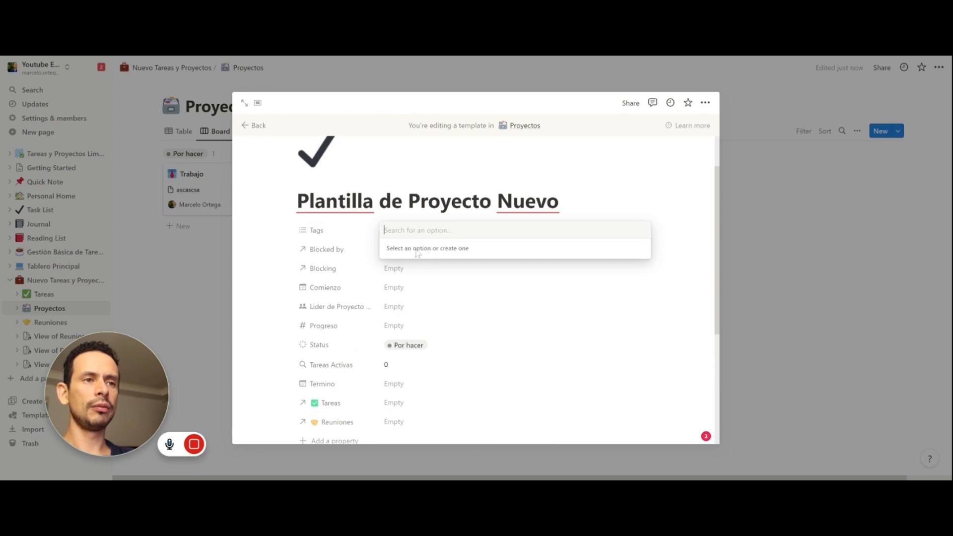
click(244, 258)
scroll(280, 270, down, 2)
click(393, 251)
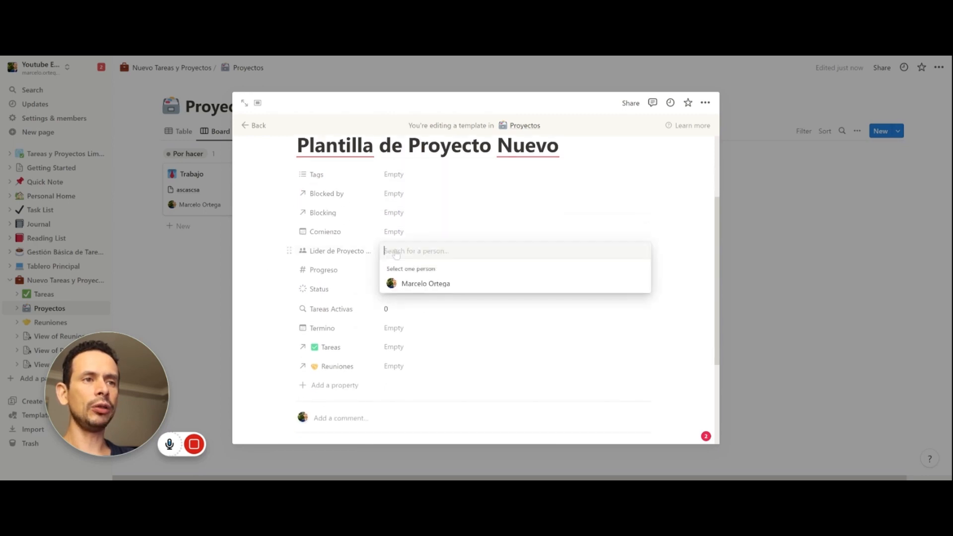
click(412, 283)
click(294, 276)
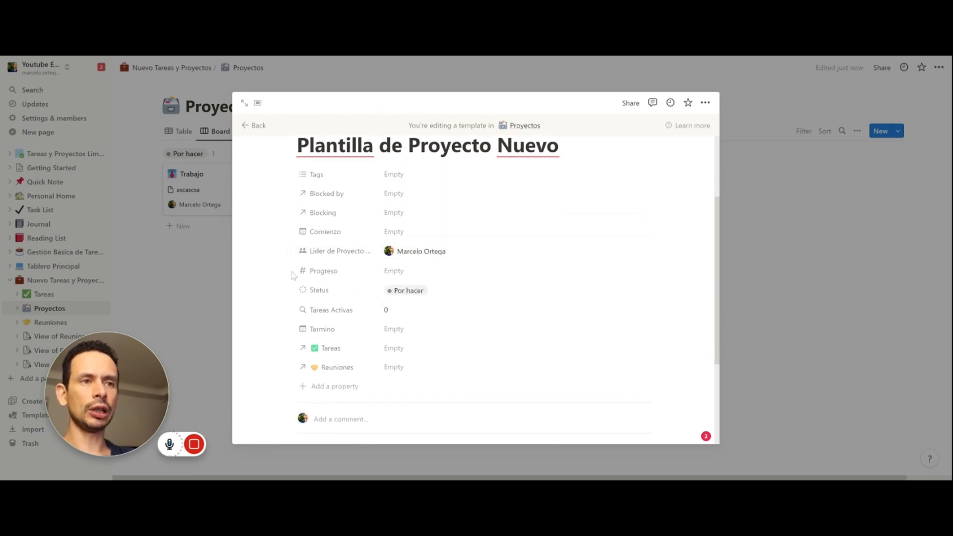
Set the template's Progreso to 20%.
click(401, 272)
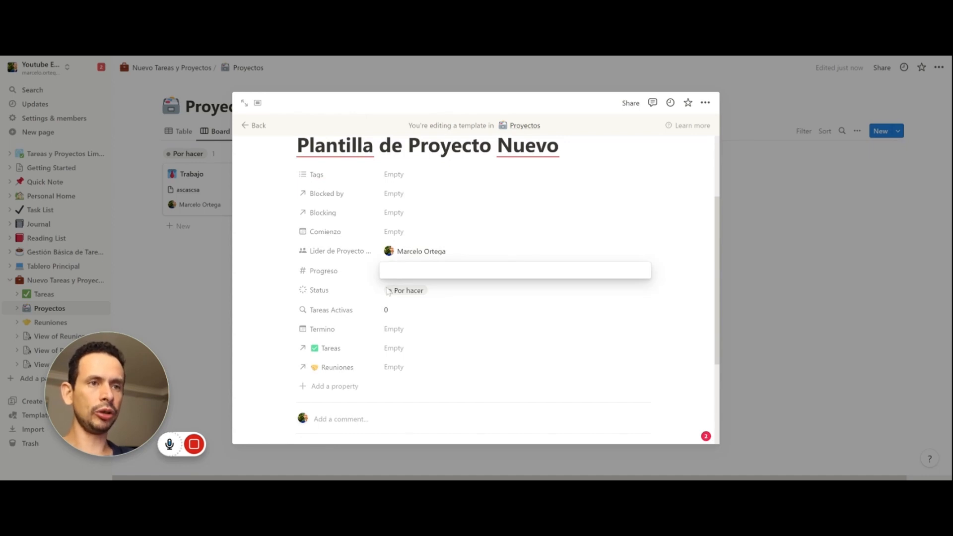
click(400, 296)
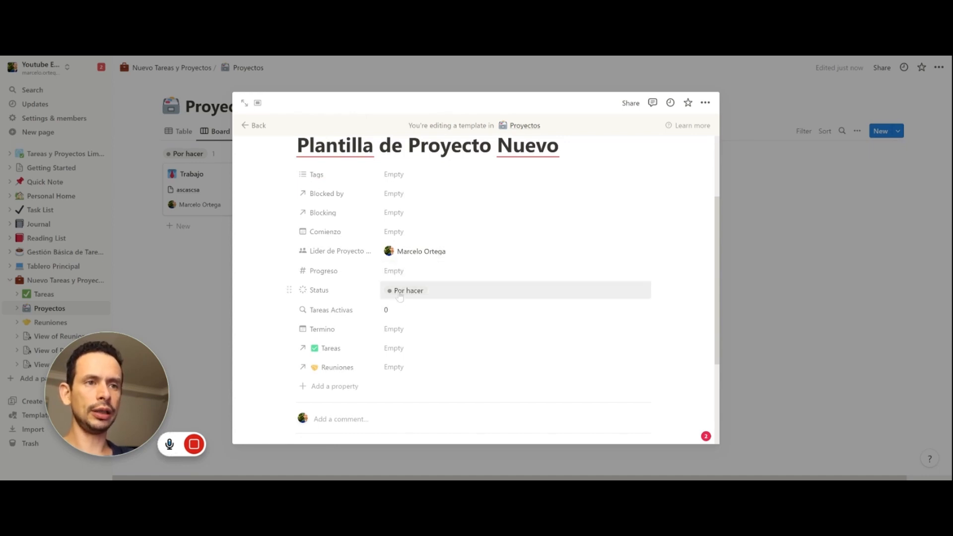
click(400, 294)
click(400, 280)
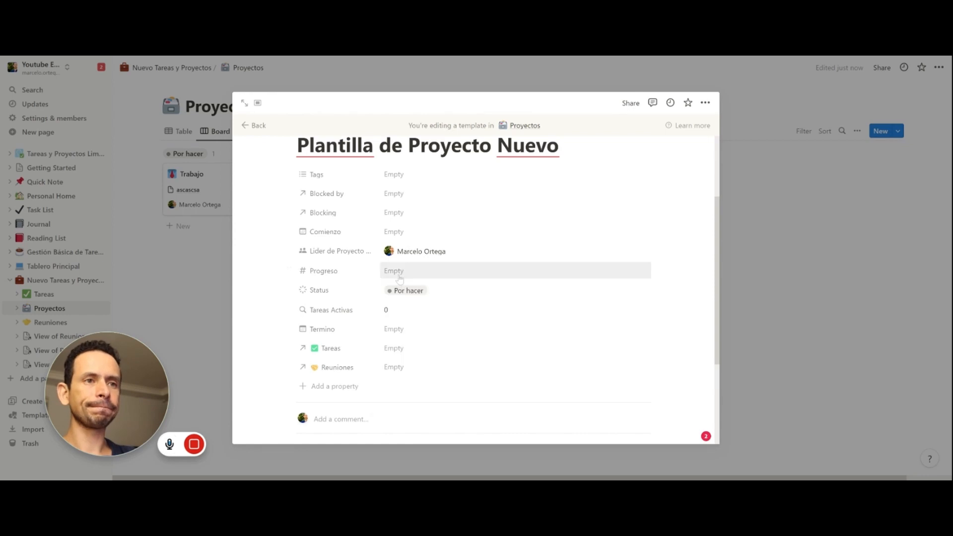
click(400, 278)
text(0.2)
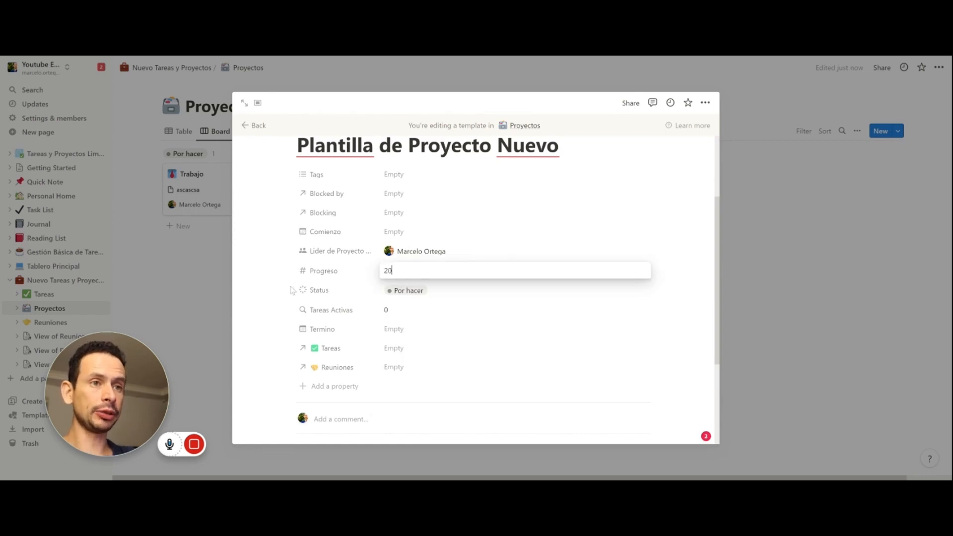
click(257, 291)
Add a Heading 1 reading "hola" and a text line "hola" to the template's body, and close the template.
scroll(483, 270, down, 3)
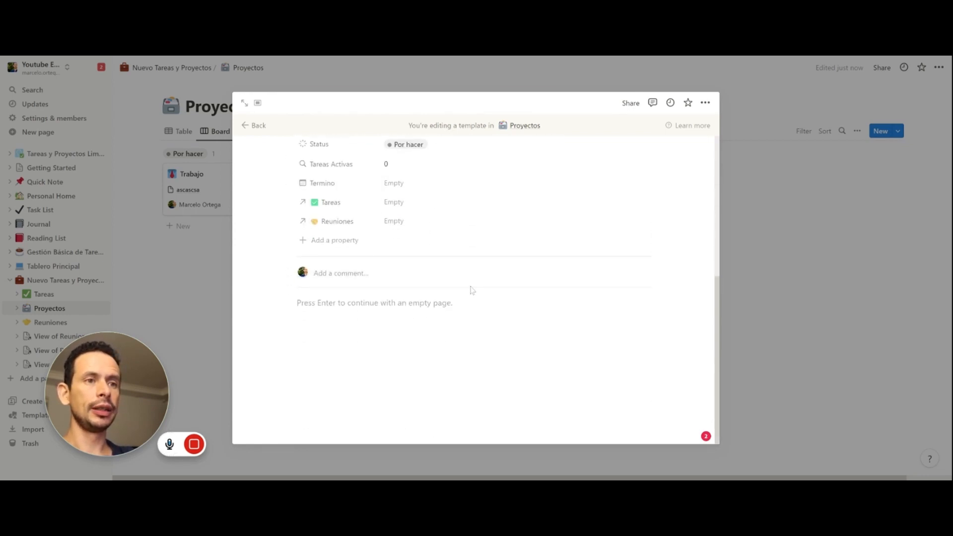
click(456, 309)
key(Return)
key(Return)
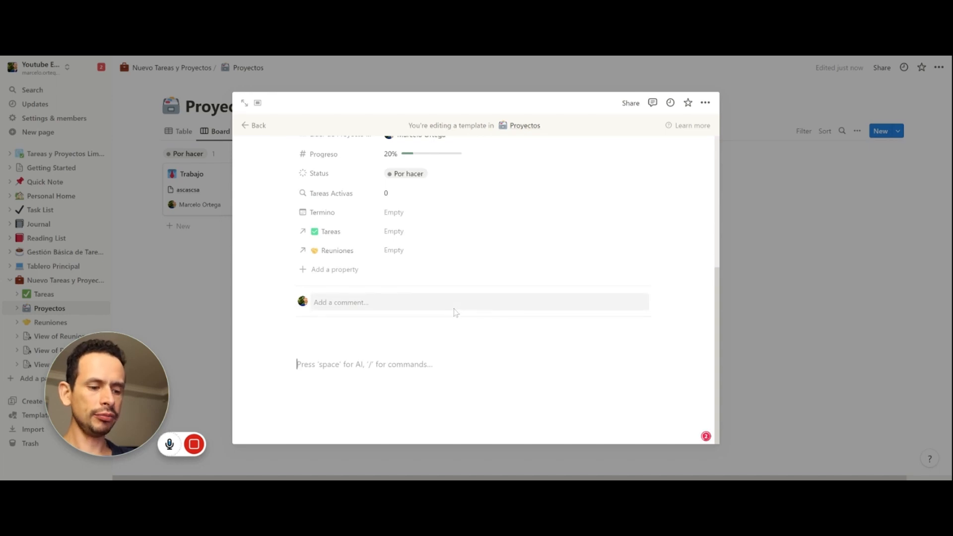
text(/)
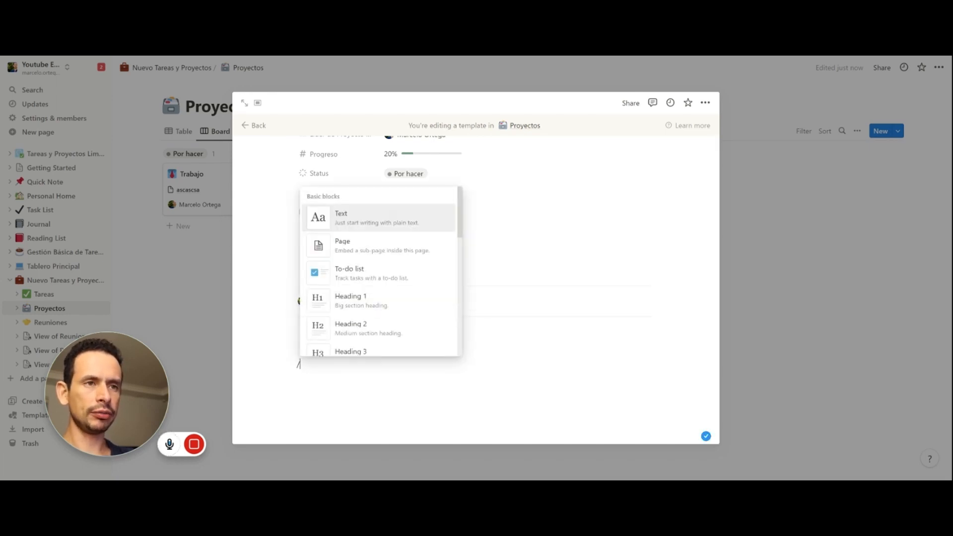
text(h1)
key(Return)
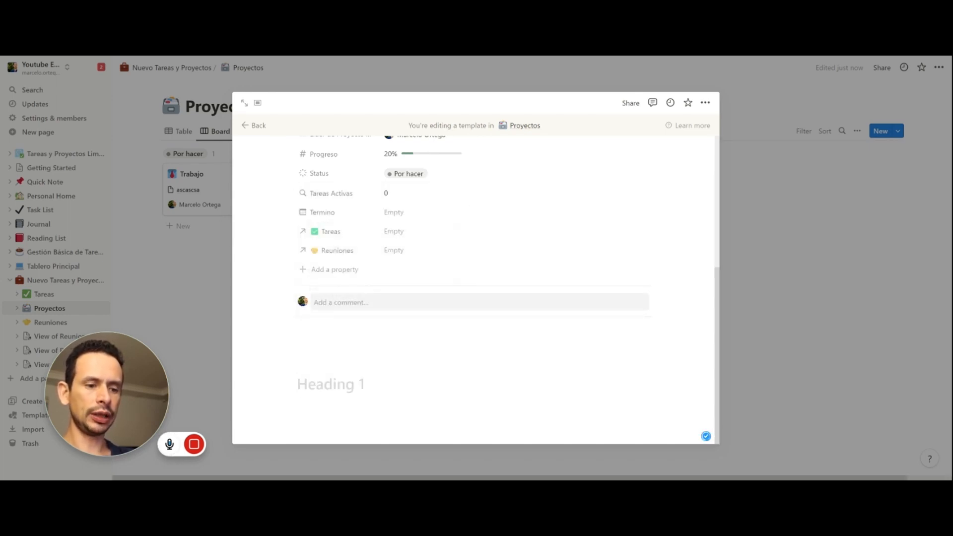
text(hola)
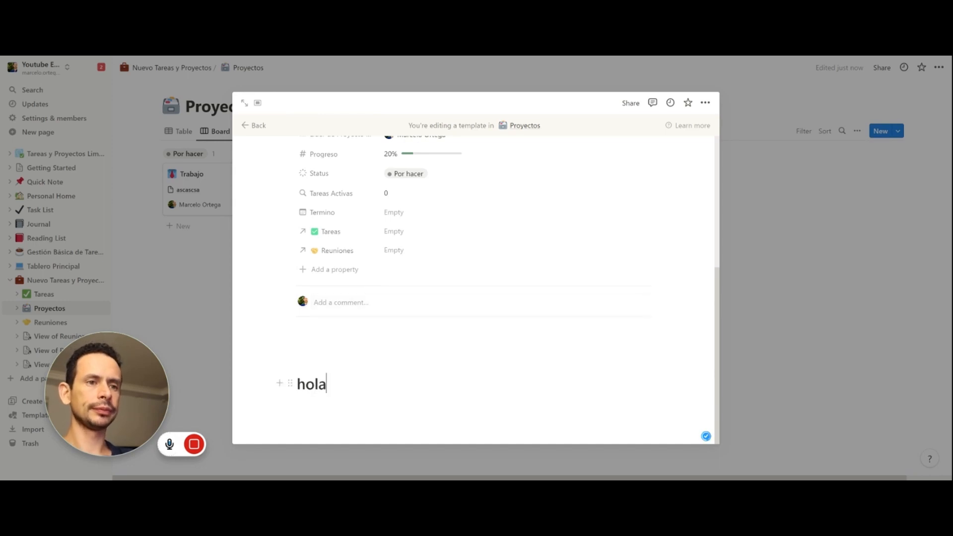
key(Return)
text(hola)
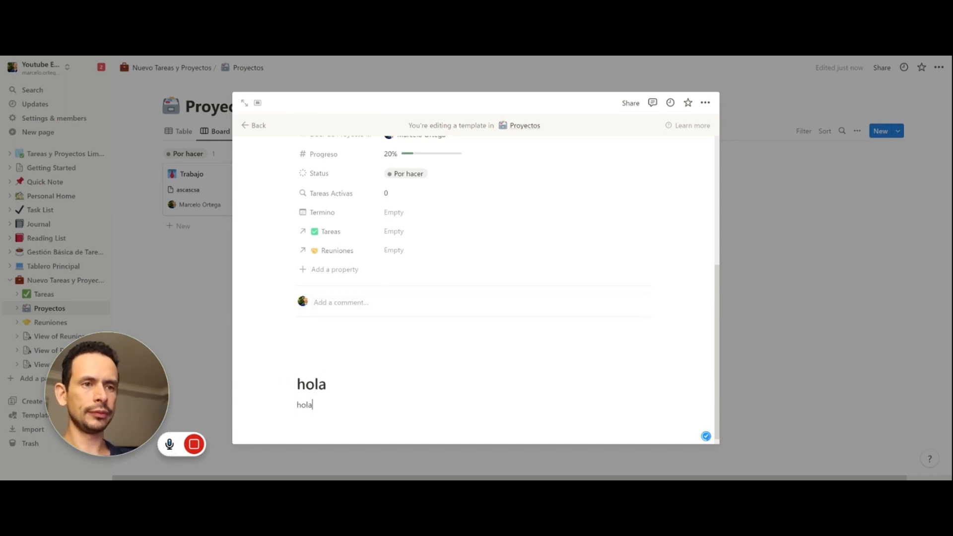
scroll(596, 311, down, 1)
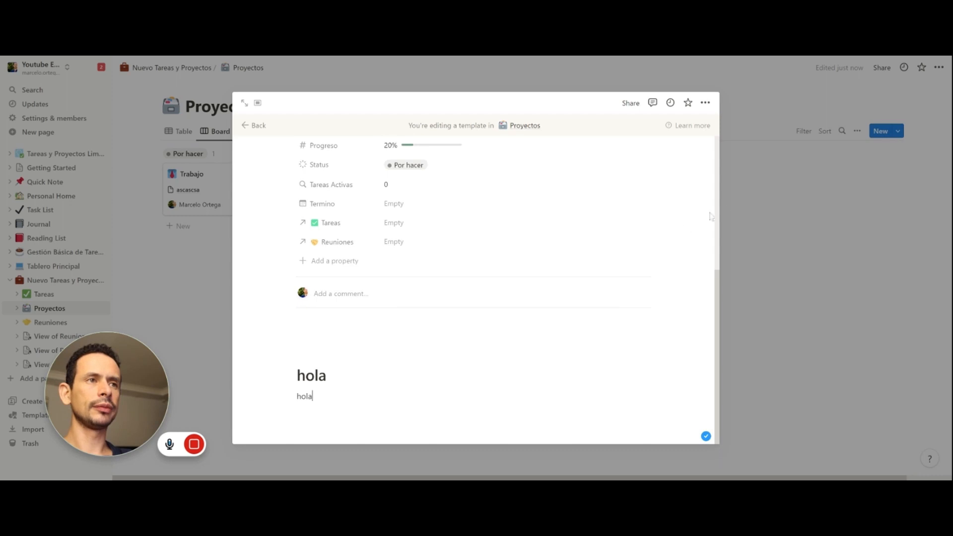
click(751, 206)
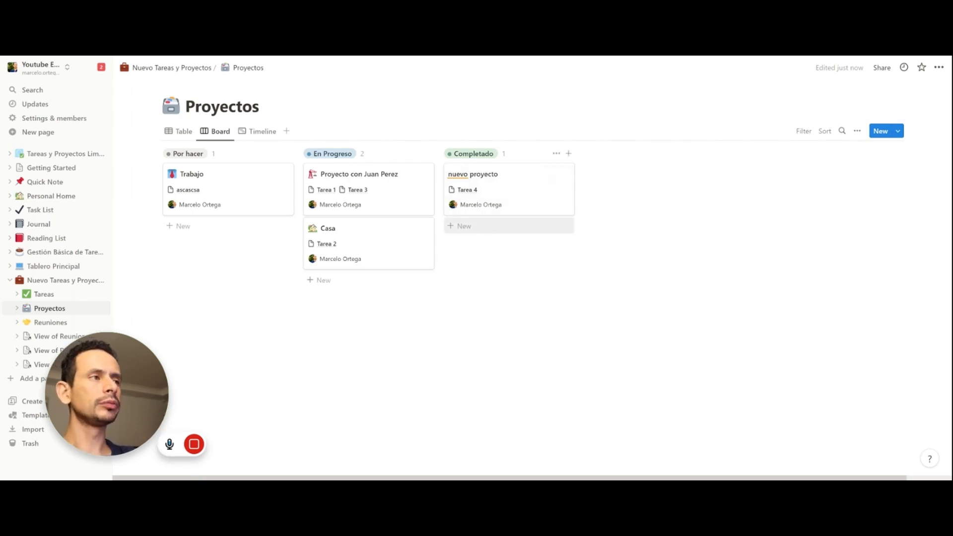
Add a project card named "nuevo proyecto 2" to the Completado group.
click(460, 226)
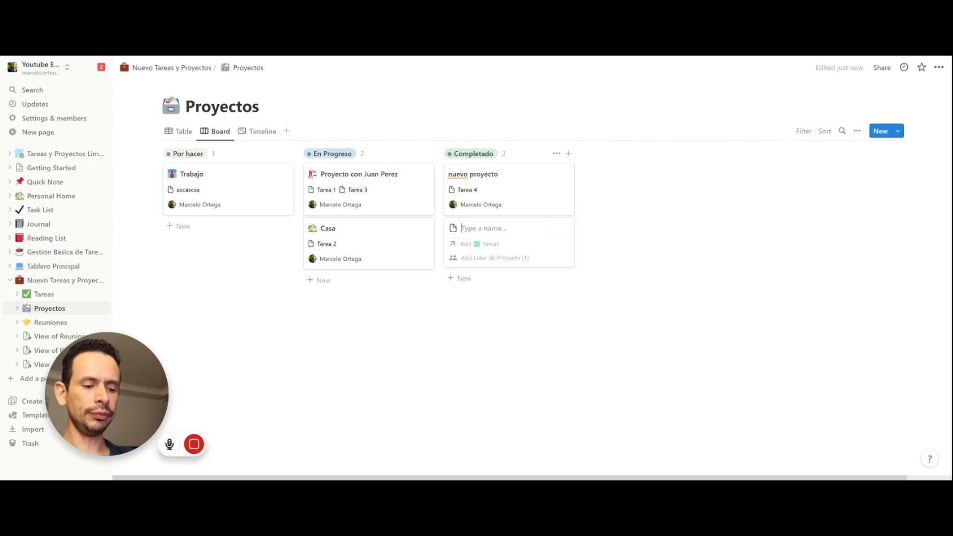
text(nuevo proyecto)
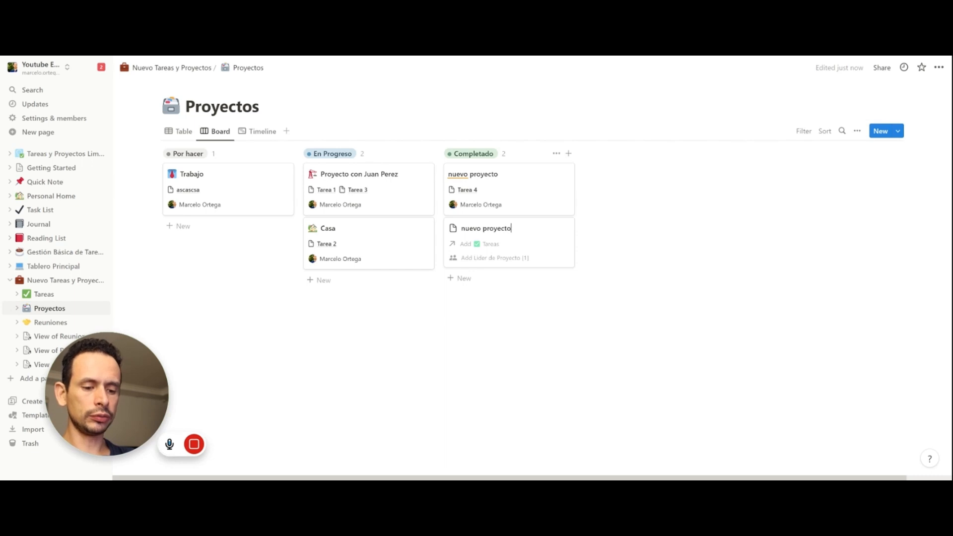
text( 2)
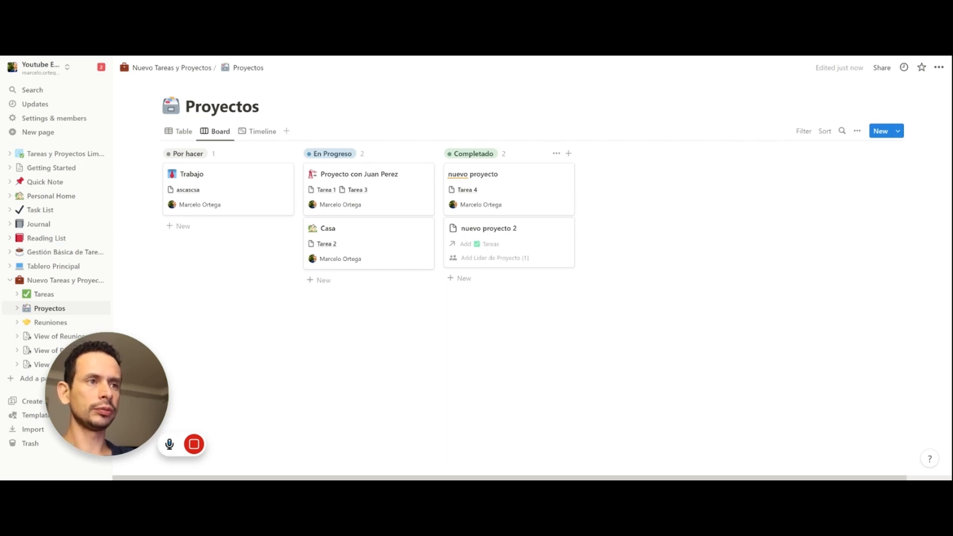
key(Return)
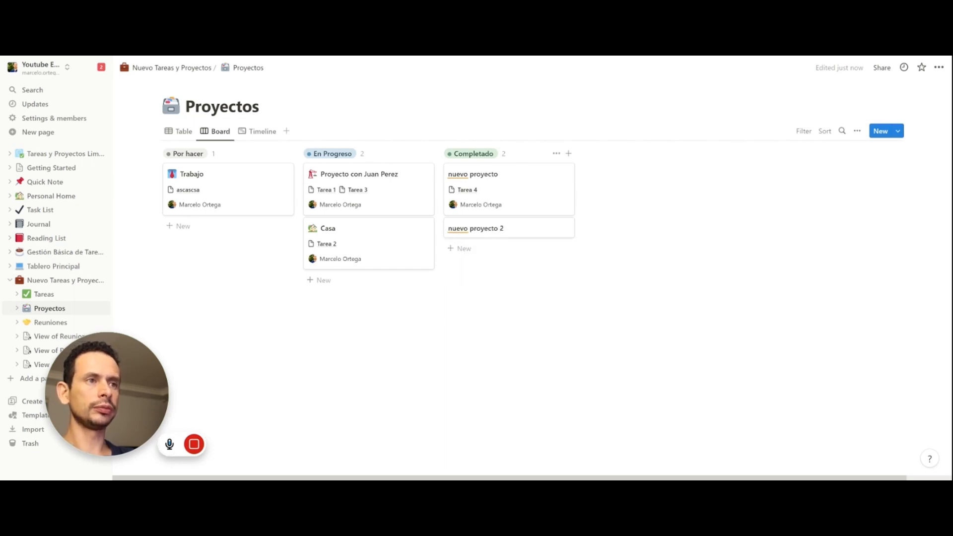
Apply the Plantilla de Proyecto Nuevo template to nuevo proyecto 2 and close its page.
click(515, 235)
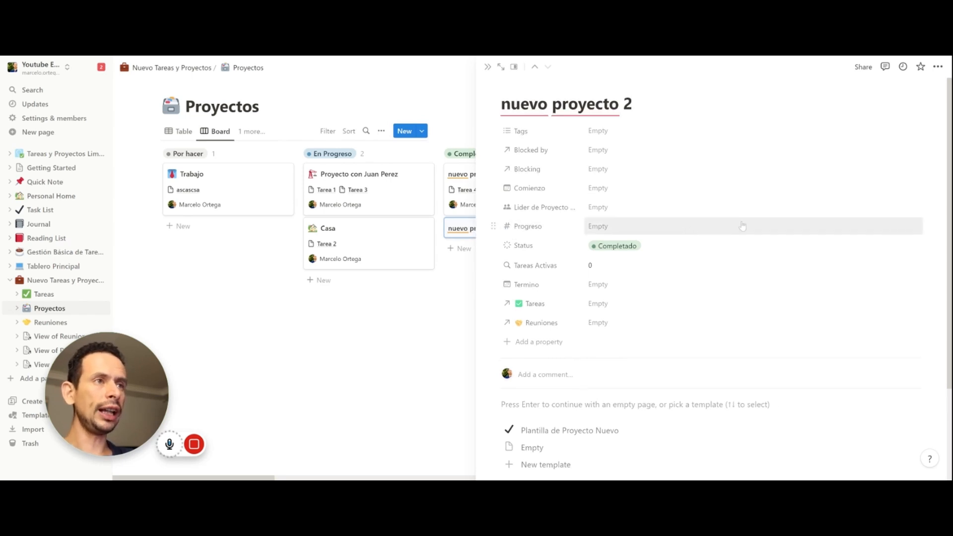
scroll(742, 226, down, 3)
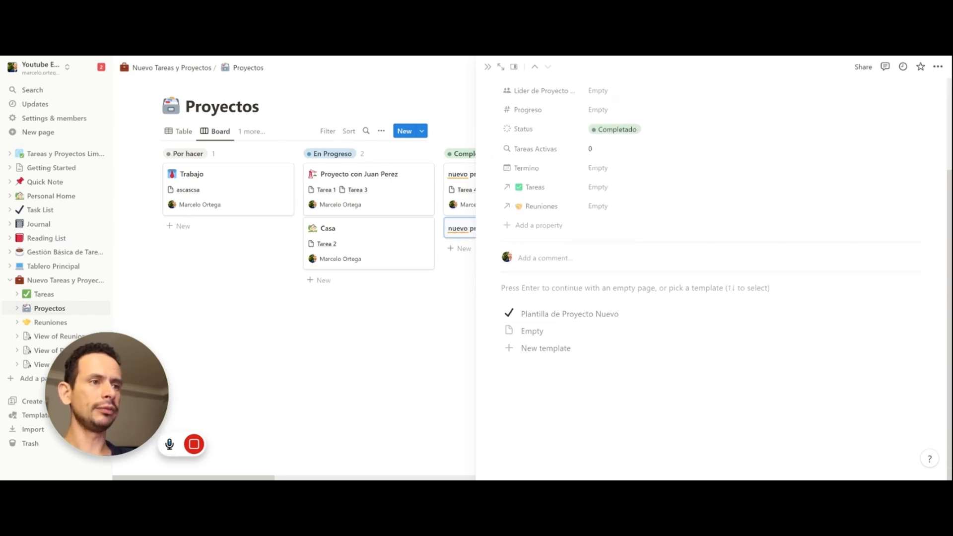
click(548, 315)
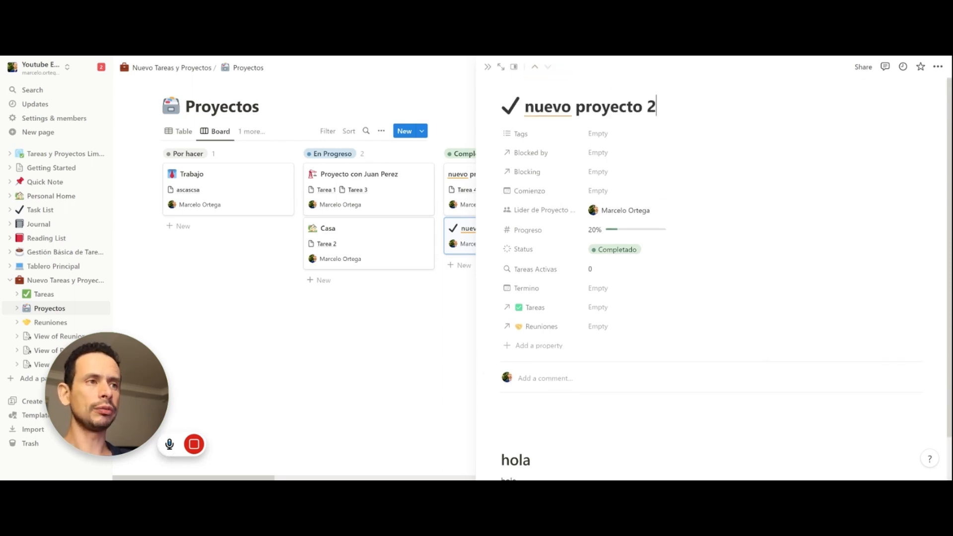
key(Escape)
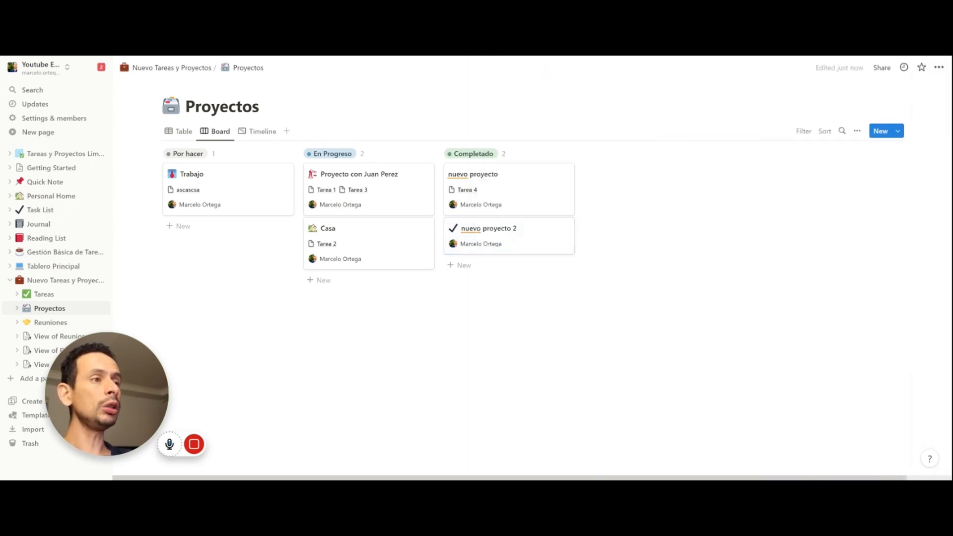
Make Plantilla de Proyecto Nuevo the default template for all Proyectos views and add a new project from it to the Completado group.
click(898, 131)
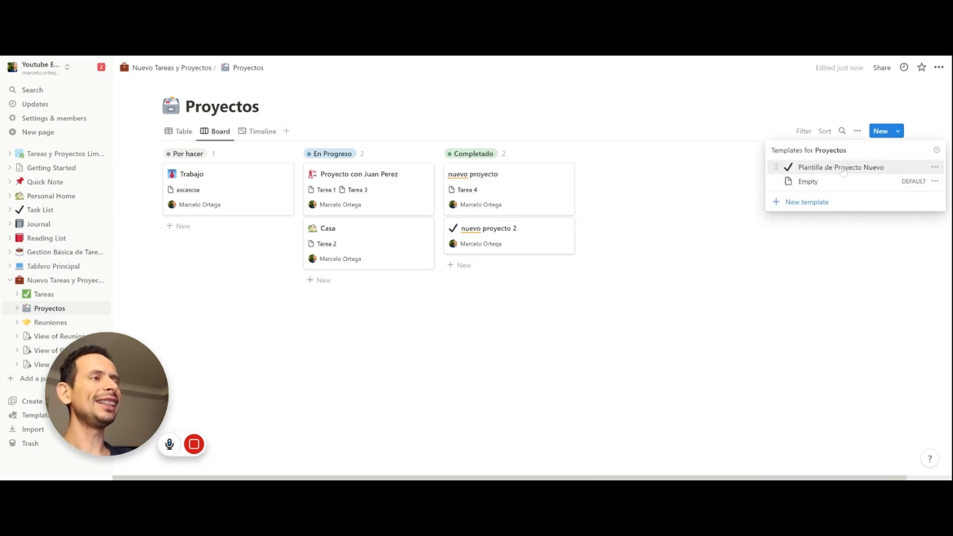
click(714, 229)
click(898, 131)
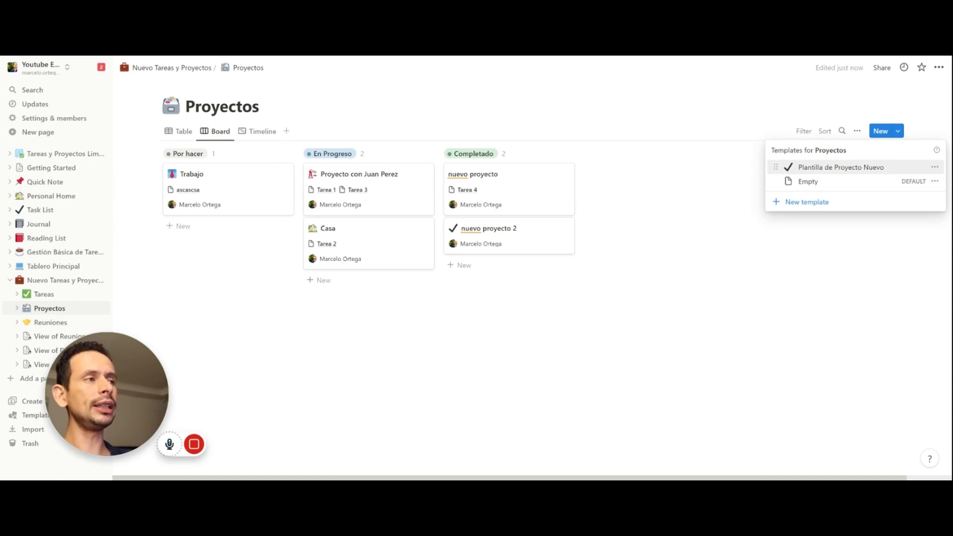
click(935, 168)
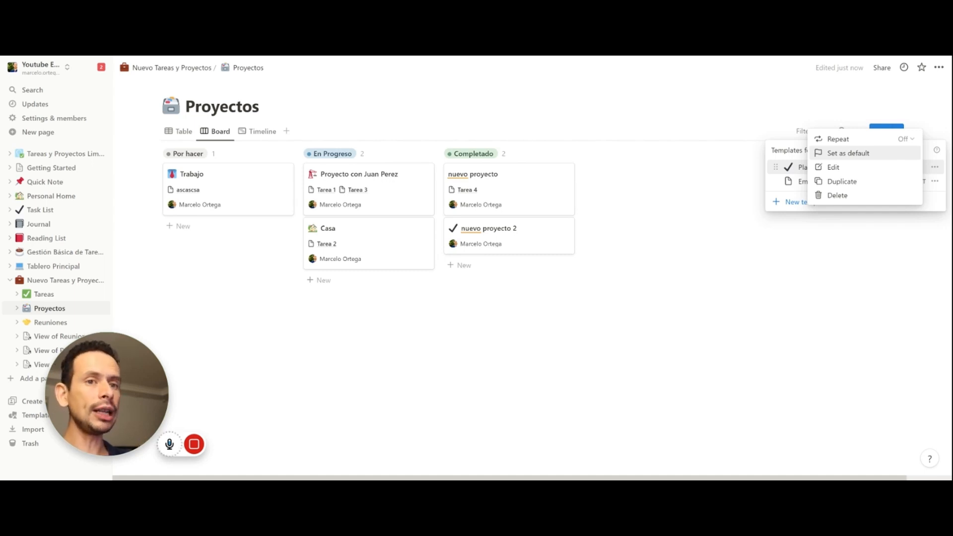
click(818, 154)
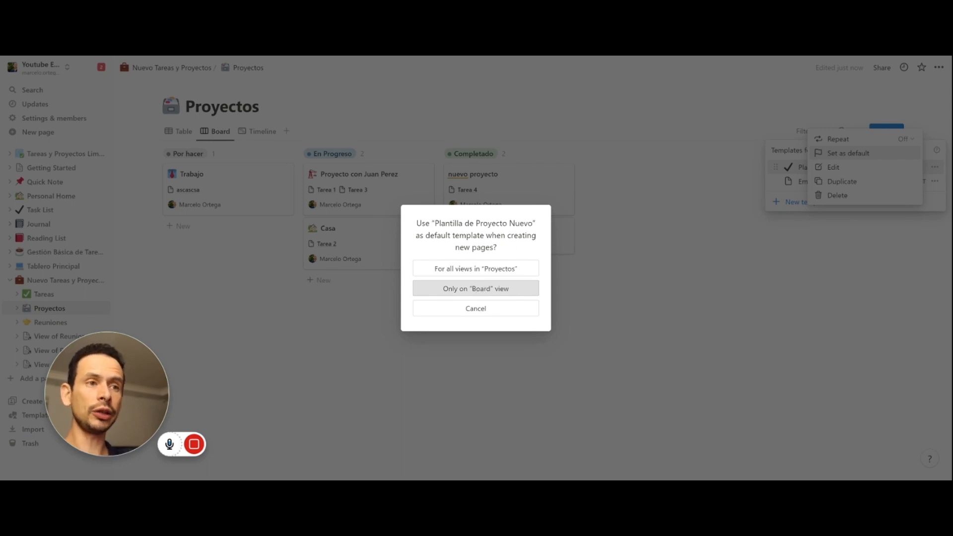
click(476, 268)
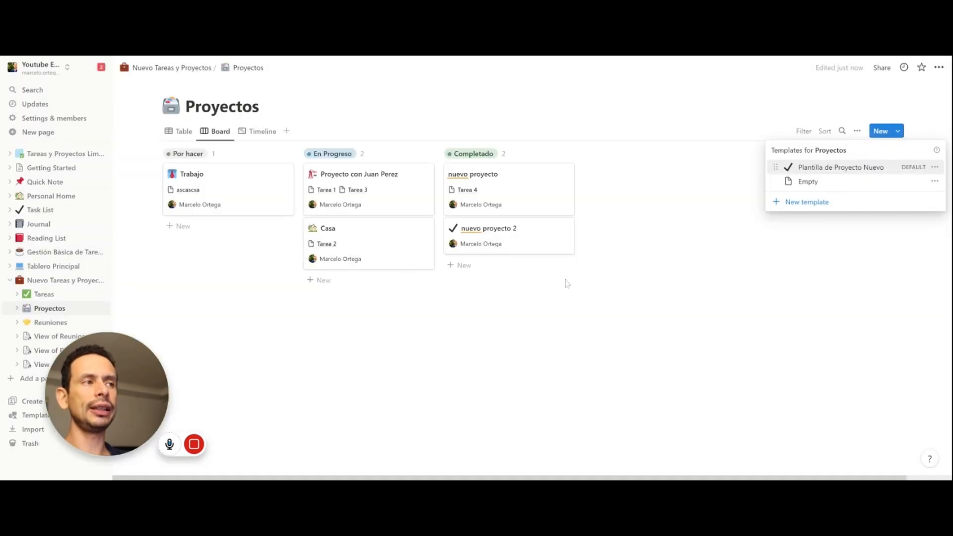
click(592, 284)
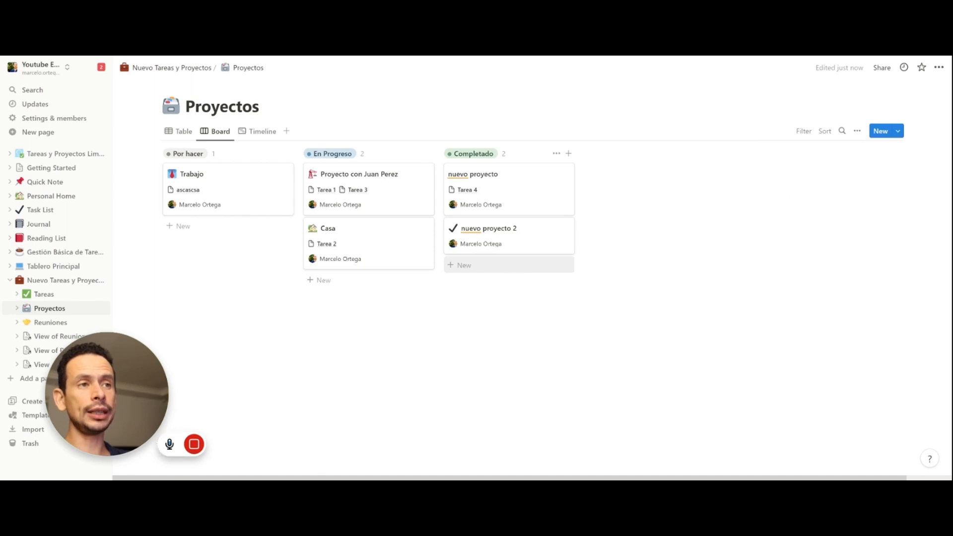
click(509, 265)
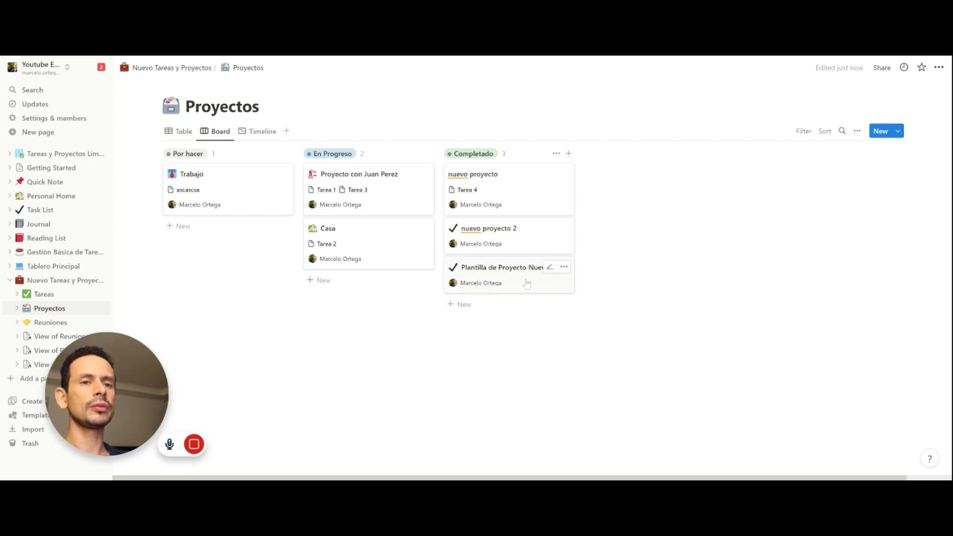
Set Plantilla de Proyecto Nuevo to repeat every 1 day, starting Sat, Jul 1, 2023, with creation at 12:00 AM.
click(899, 137)
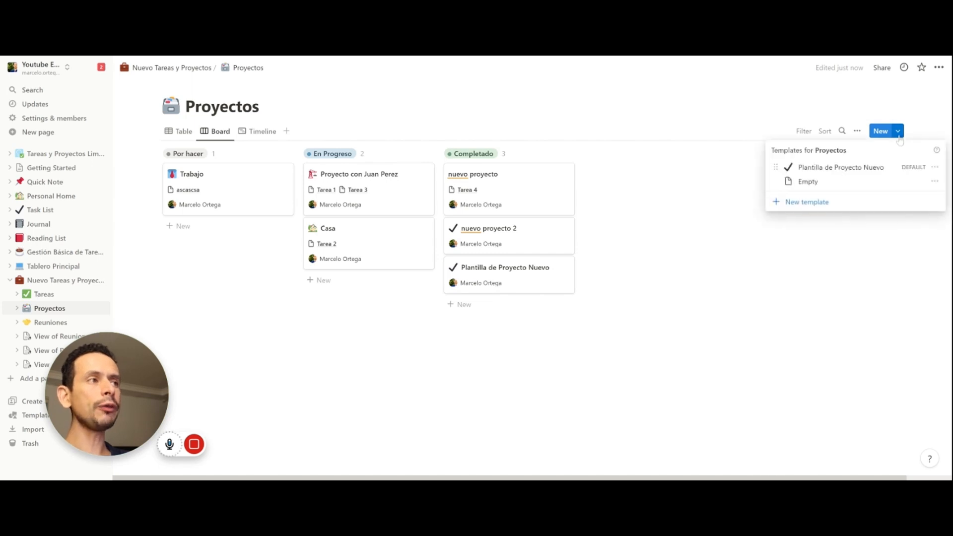
click(935, 167)
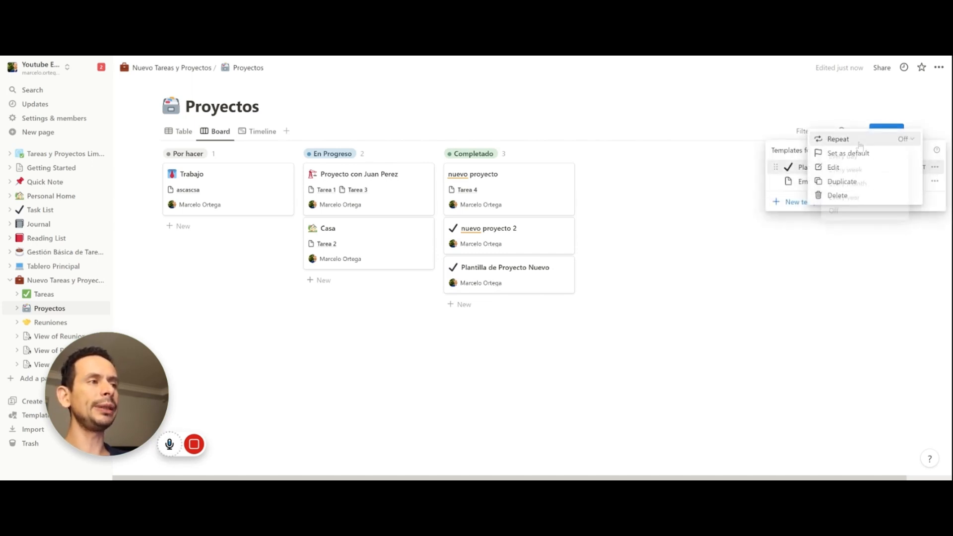
click(861, 140)
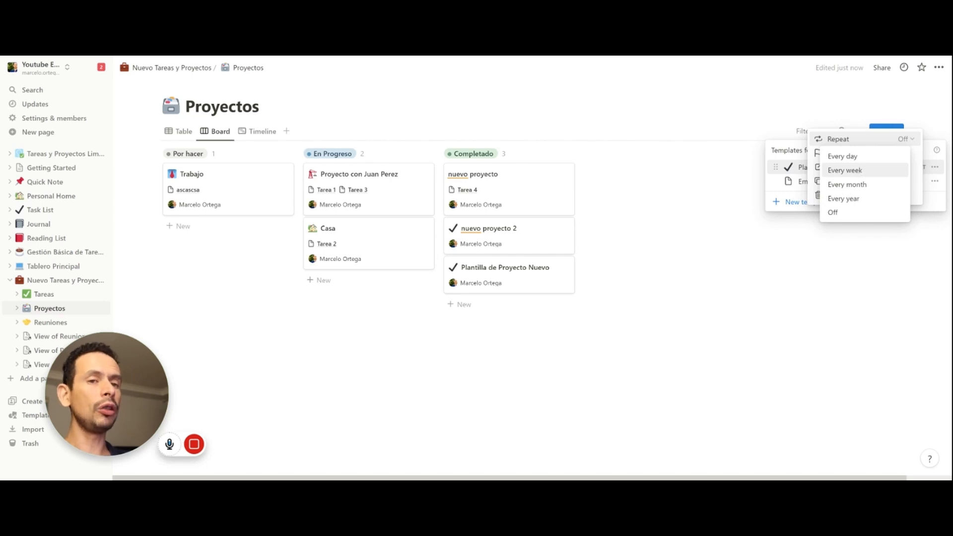
key(Up)
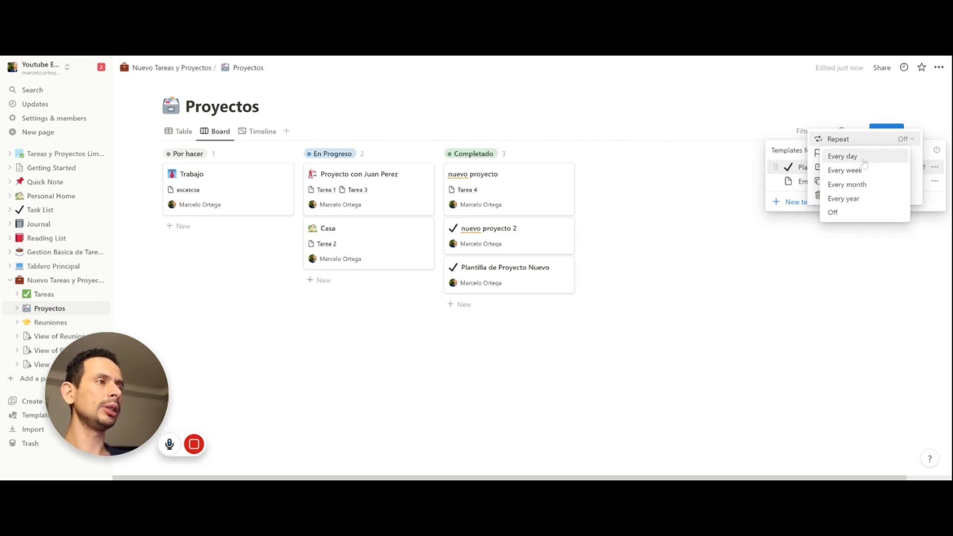
key(Return)
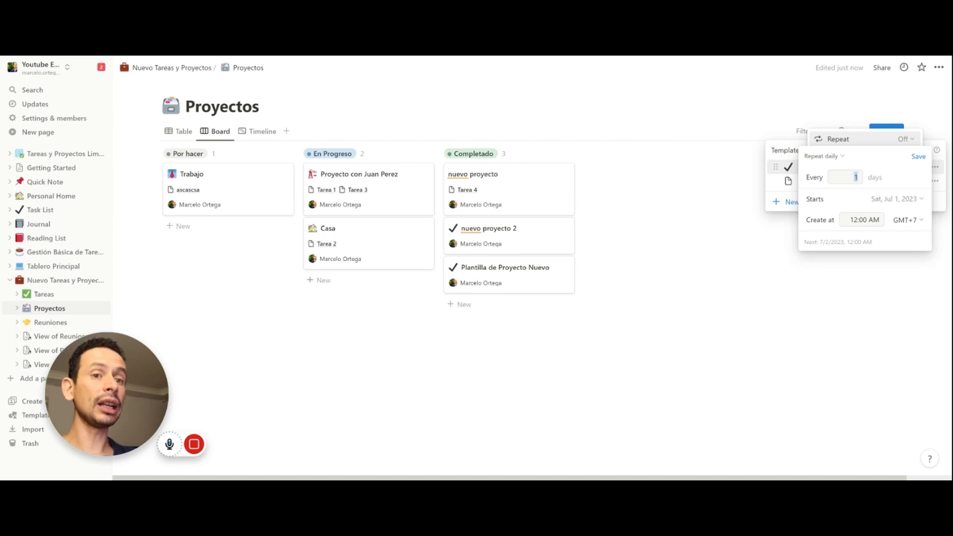
click(918, 156)
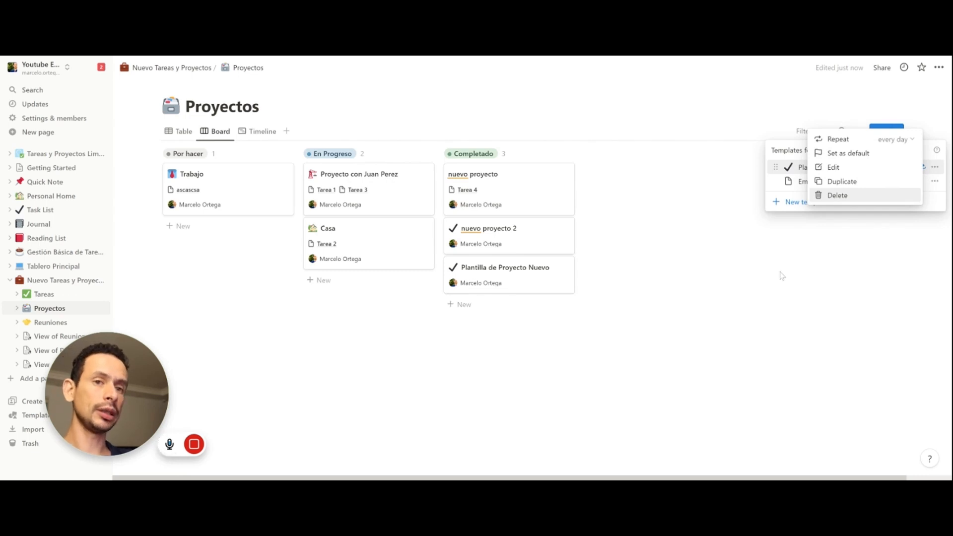
Review the daily repeat schedule of Plantilla de Proyecto Nuevo, set its repeat to Off and close the template options.
click(891, 139)
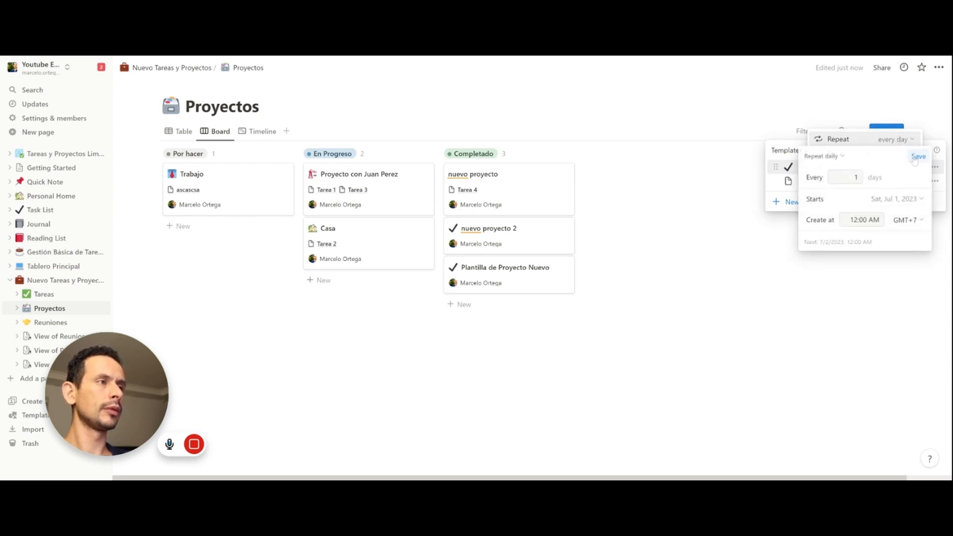
click(917, 157)
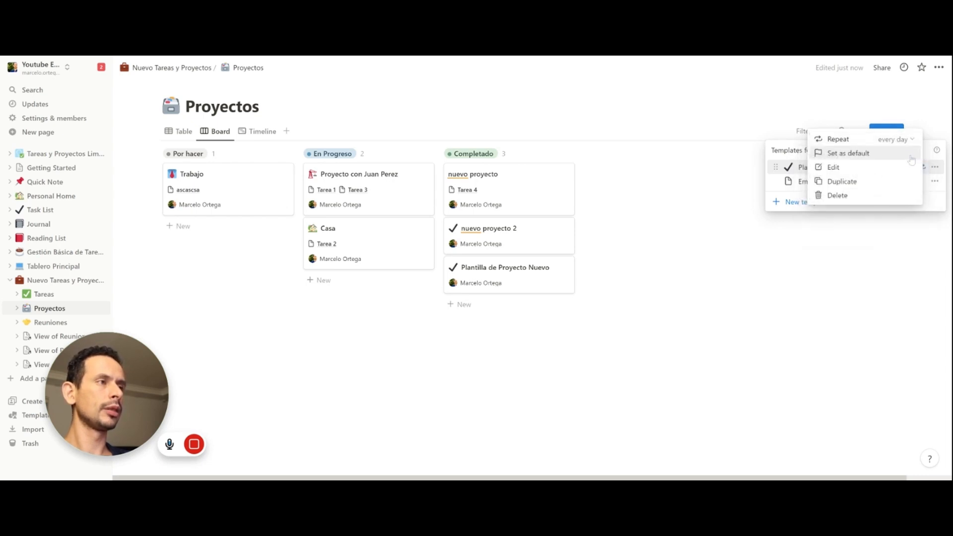
click(845, 271)
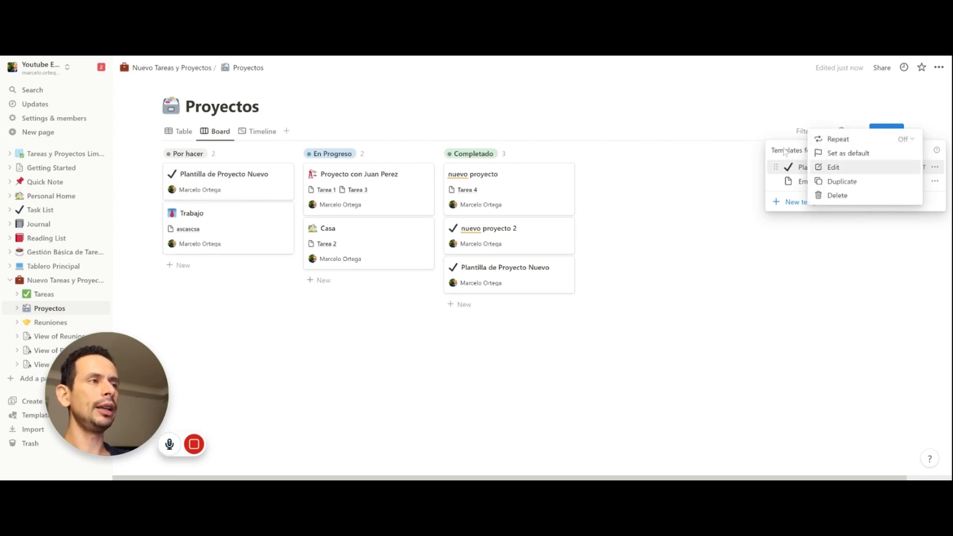
click(785, 152)
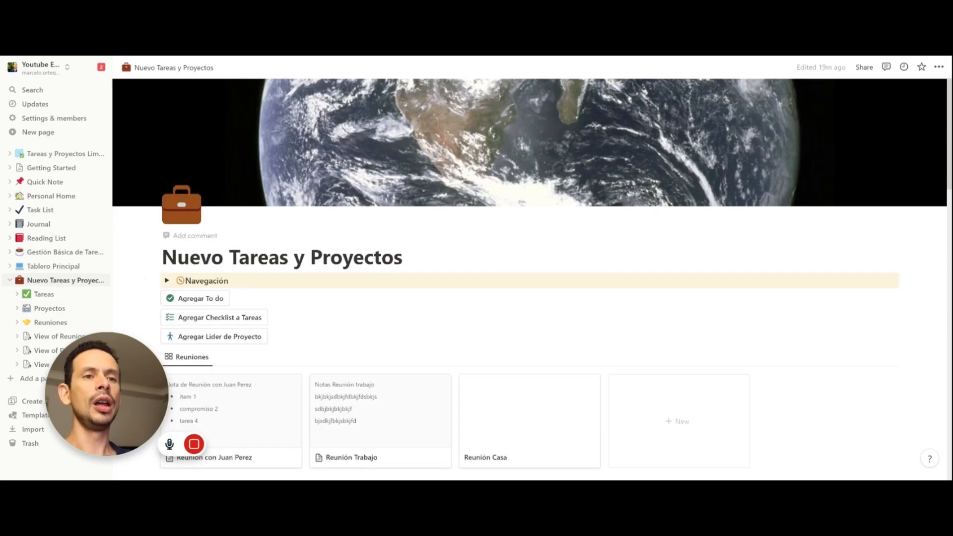
Check the Notion AI purchase summary in the workspace's upgrade settings and close it without buying.
scroll(529, 278, down, 2)
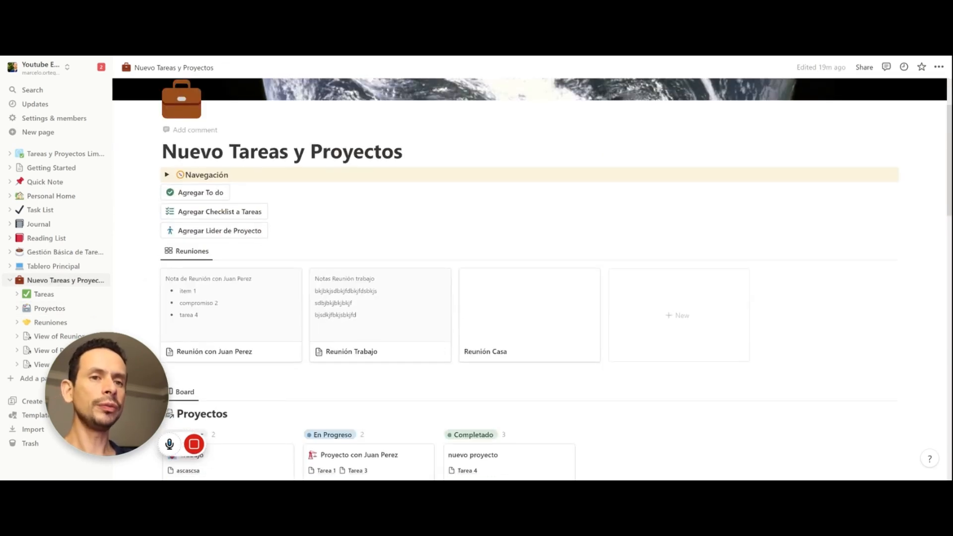
scroll(550, 236, down, 3)
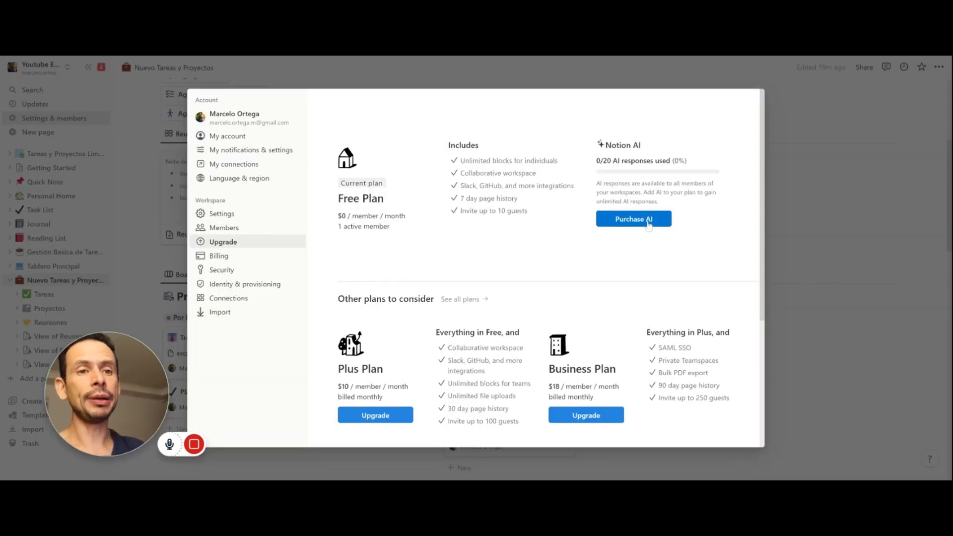
click(649, 222)
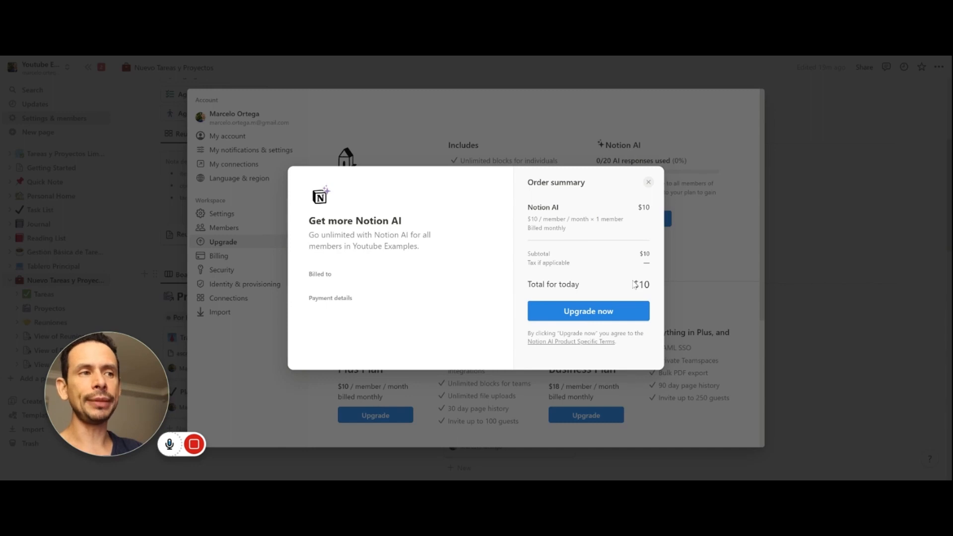
click(649, 183)
click(811, 162)
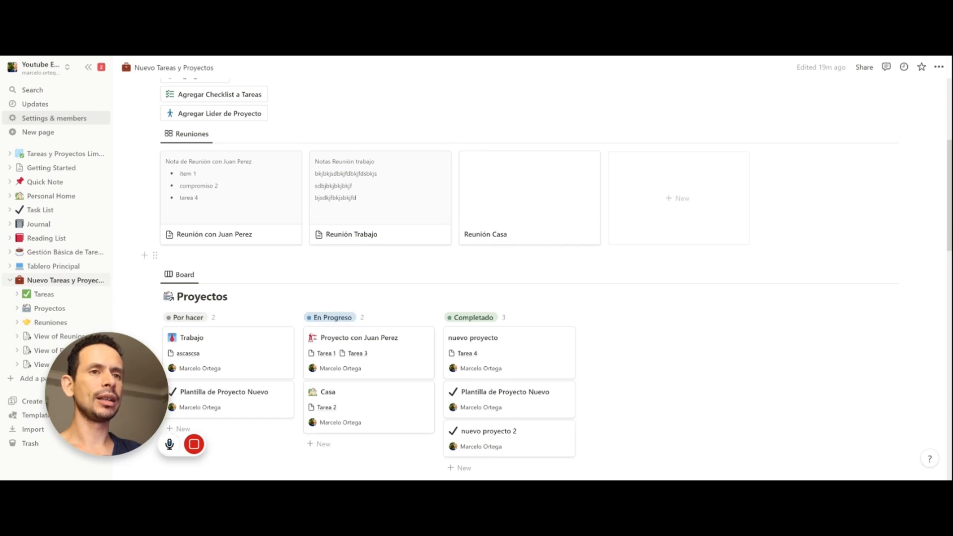
Add a new entry to the Reuniones gallery titled "Nueva nota sobre bajar de peso".
scroll(530, 268, up, 3)
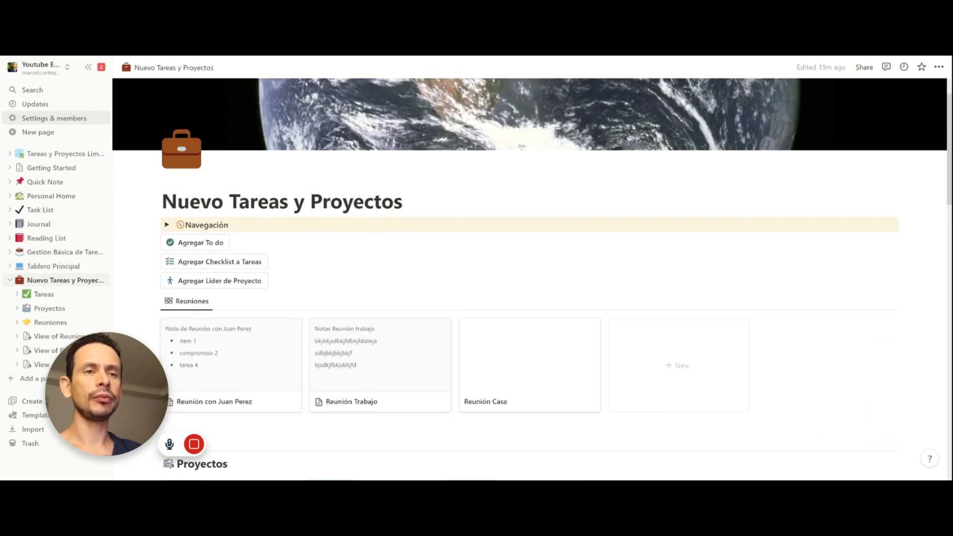
scroll(530, 268, down, 2)
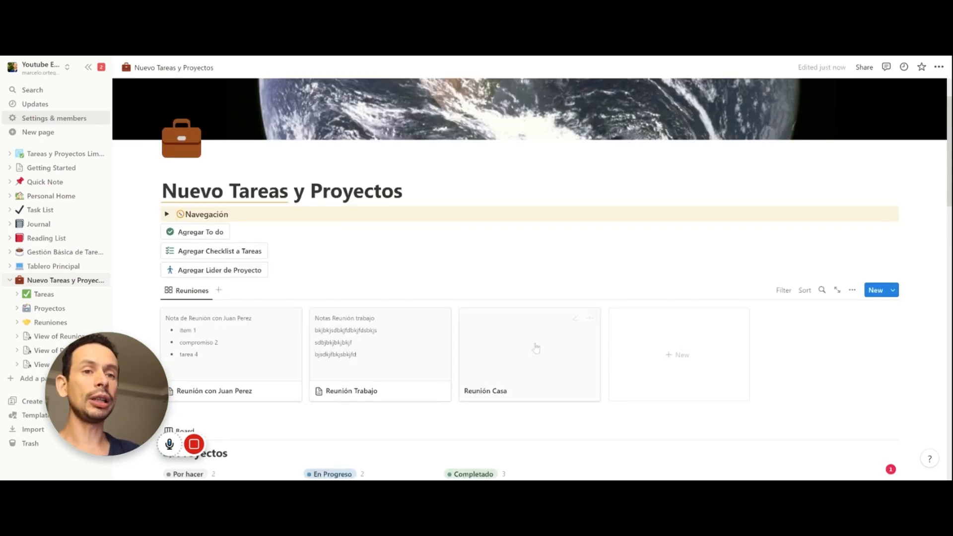
click(696, 365)
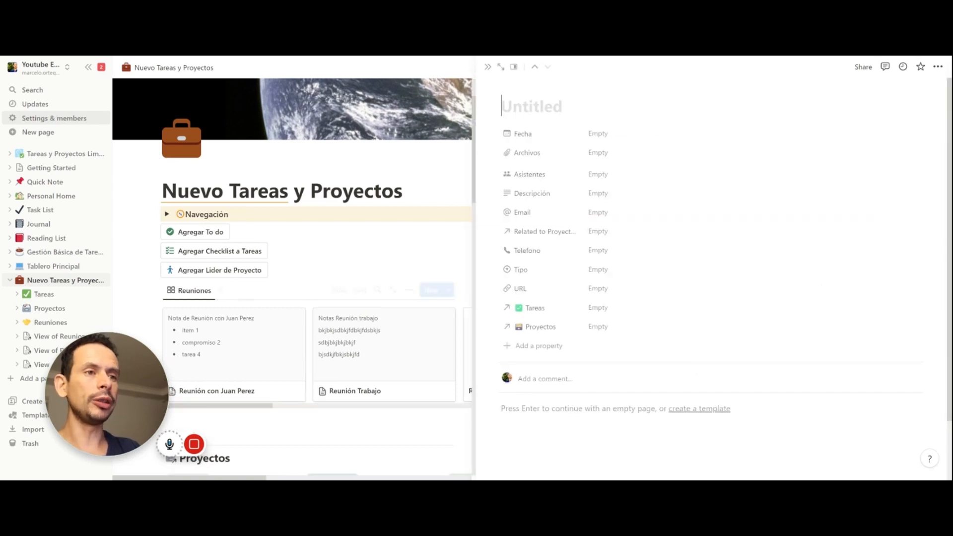
text(Nueva)
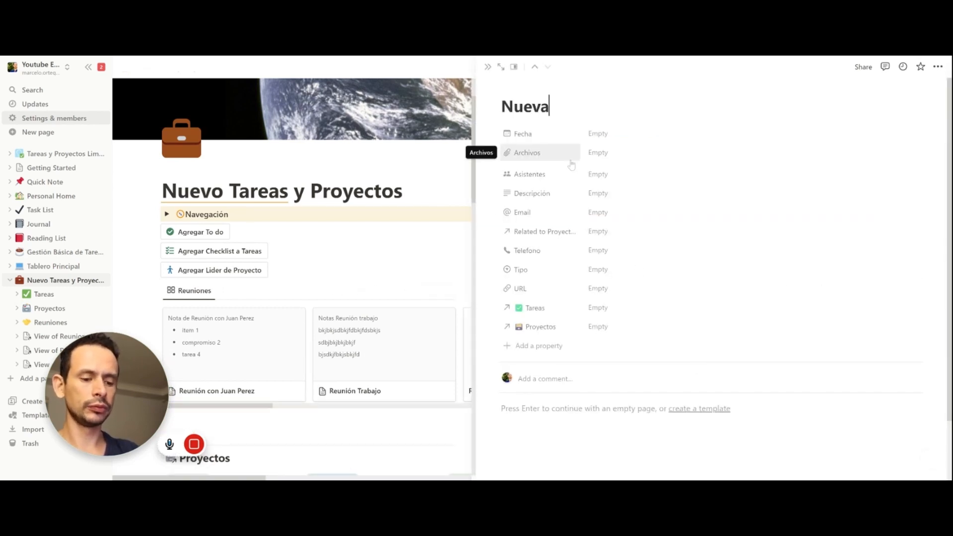
text( nota de)
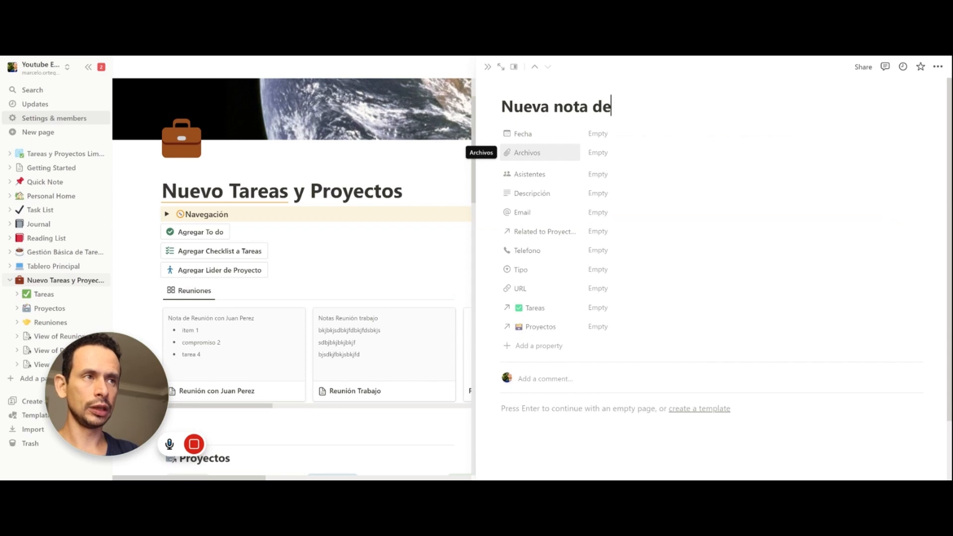
key(BackSpace)
key(BackSpace)
text(sobre)
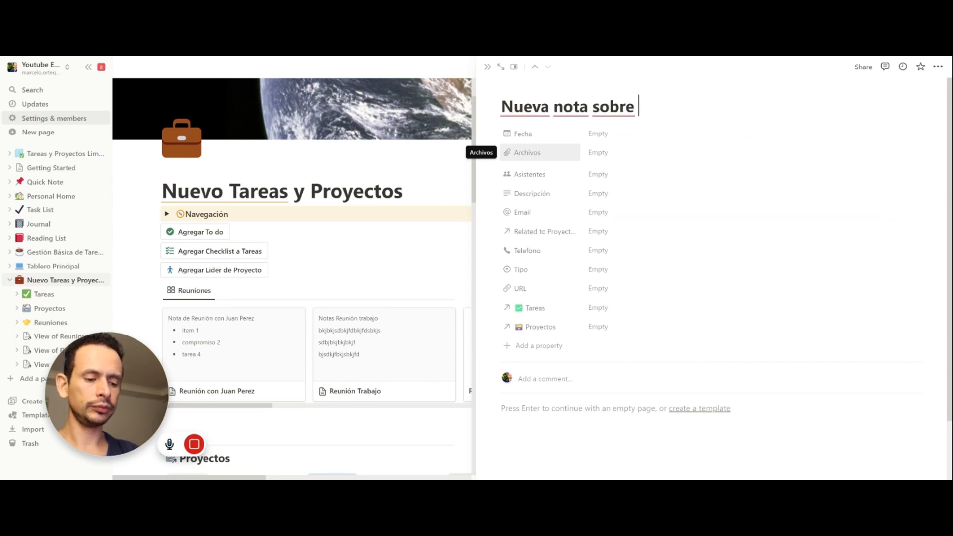
text( ba)
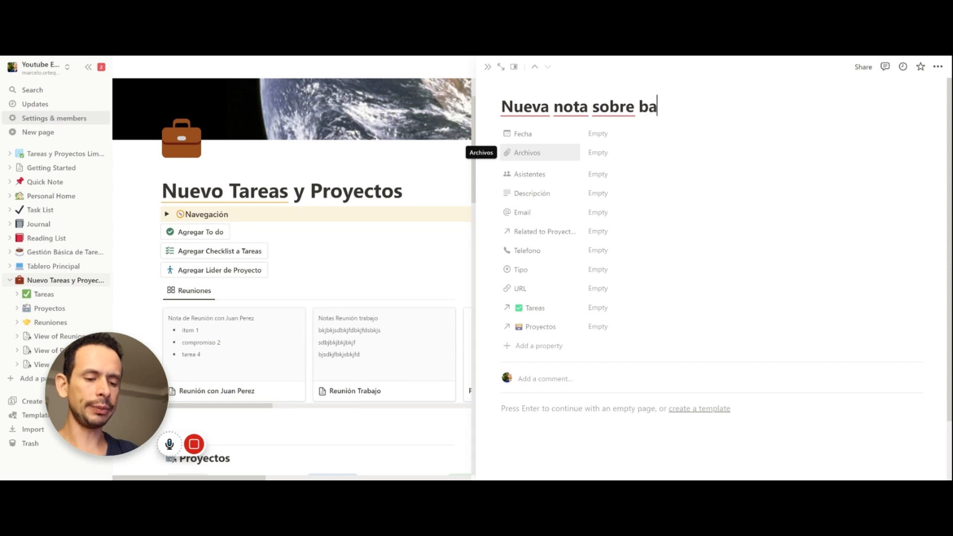
text(jar d epes)
key(BackSpace)
key(BackSpace)
key(BackSpace)
key(BackSpace)
key(BackSpace)
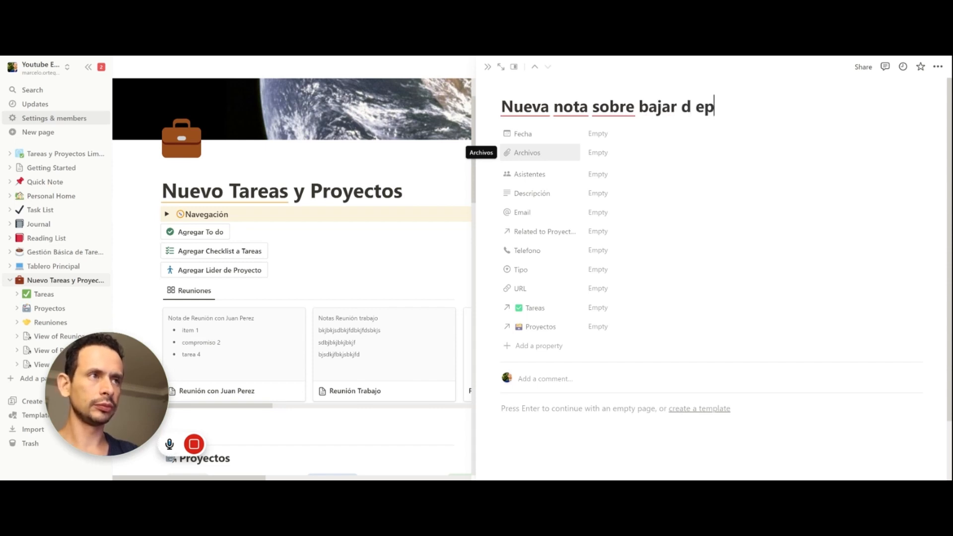
text(e peso)
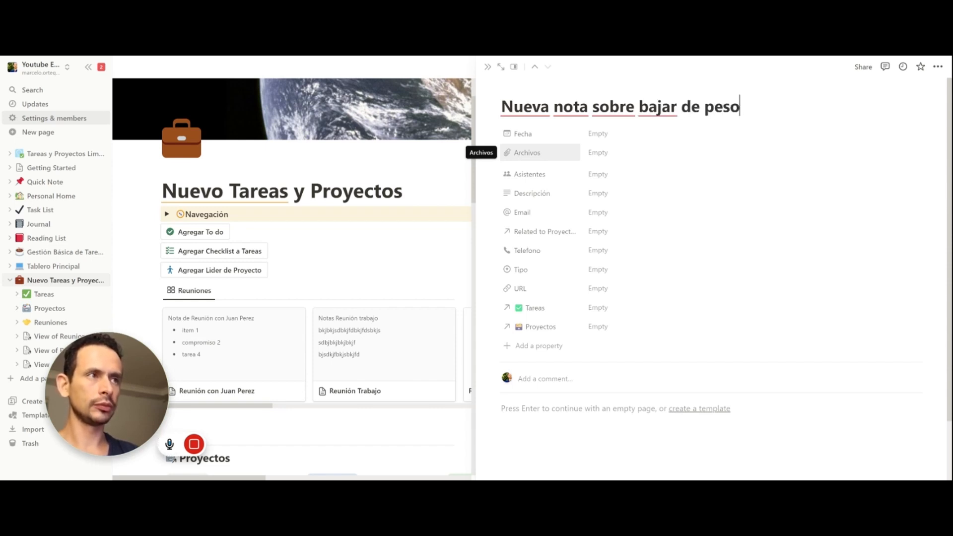
Continue the note with an empty body, add a blank line and bring up the AI writing options.
scroll(690, 159, down, 3)
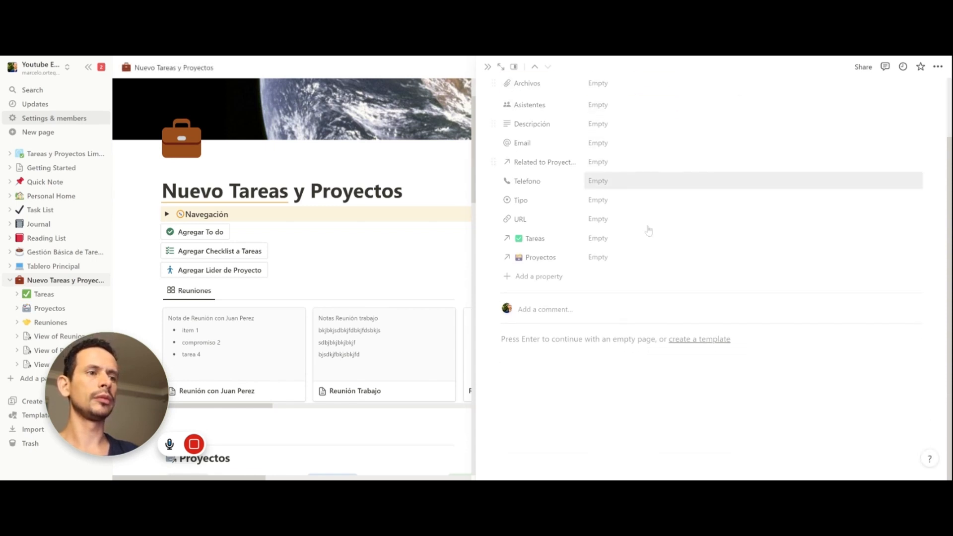
key(Return)
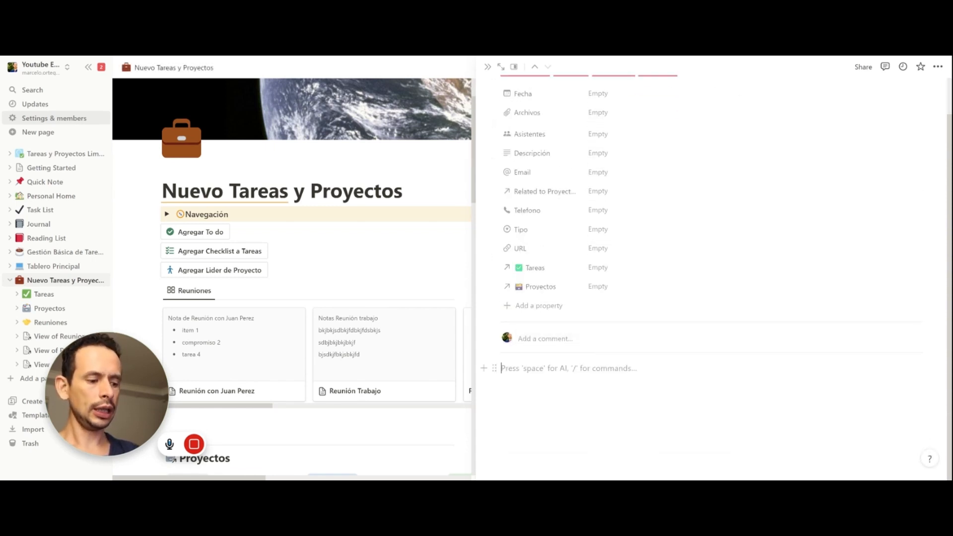
key(Return)
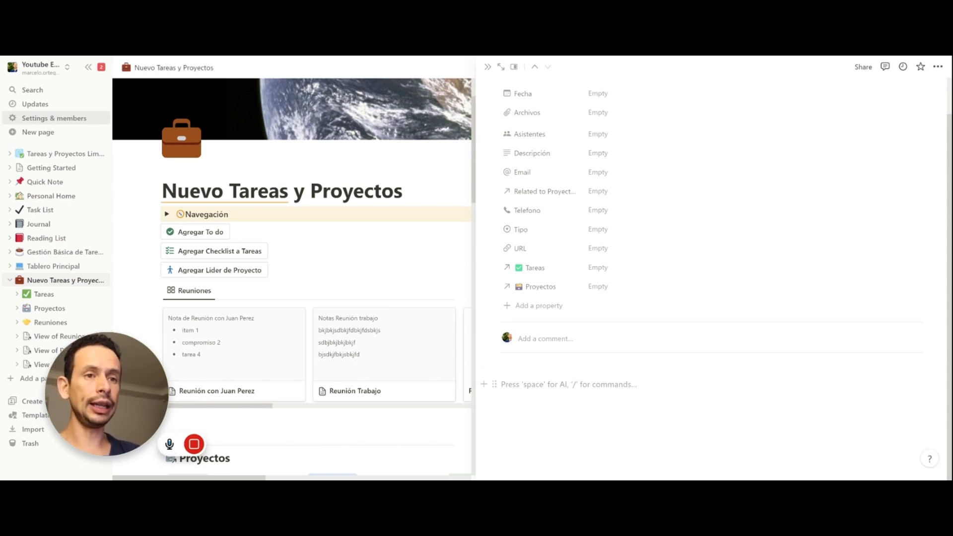
key(space)
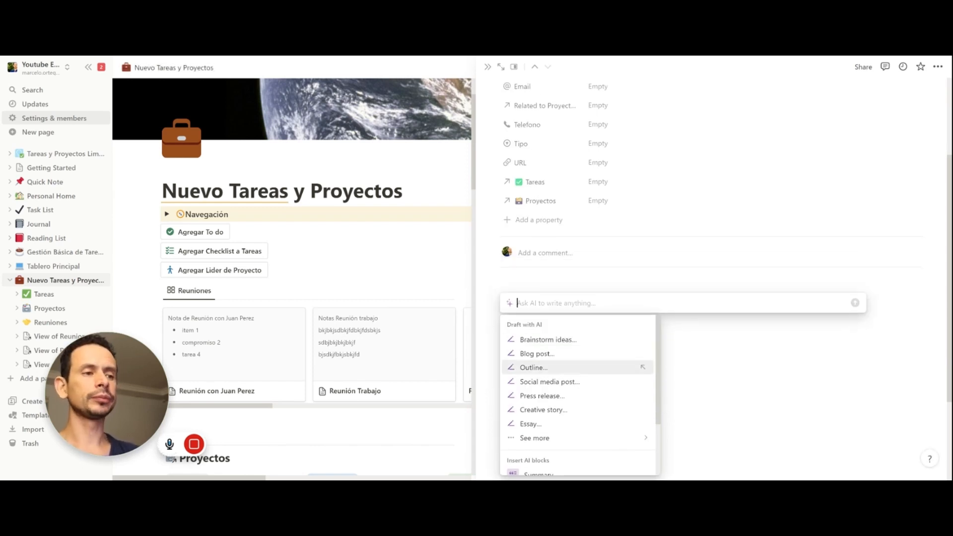
scroll(711, 279, down, 1)
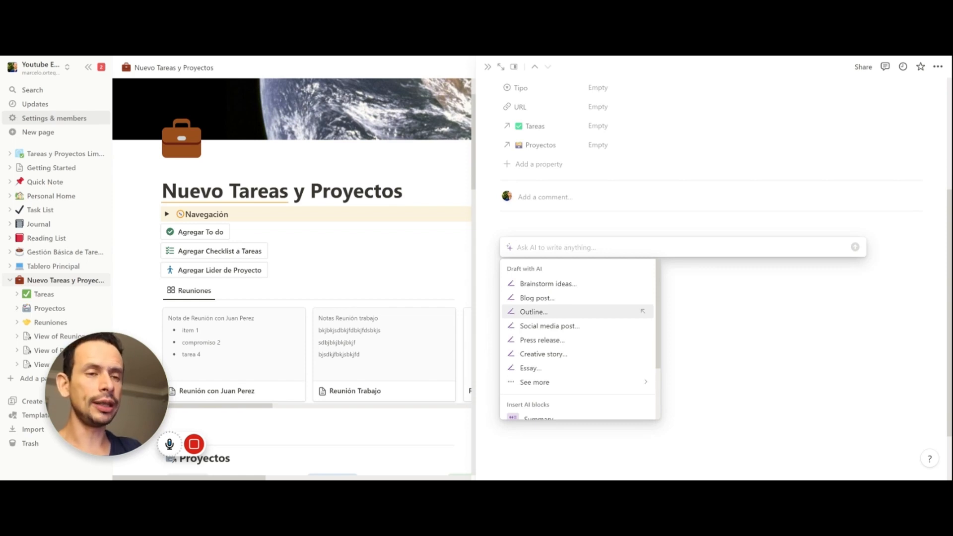
scroll(560, 426, up, 1)
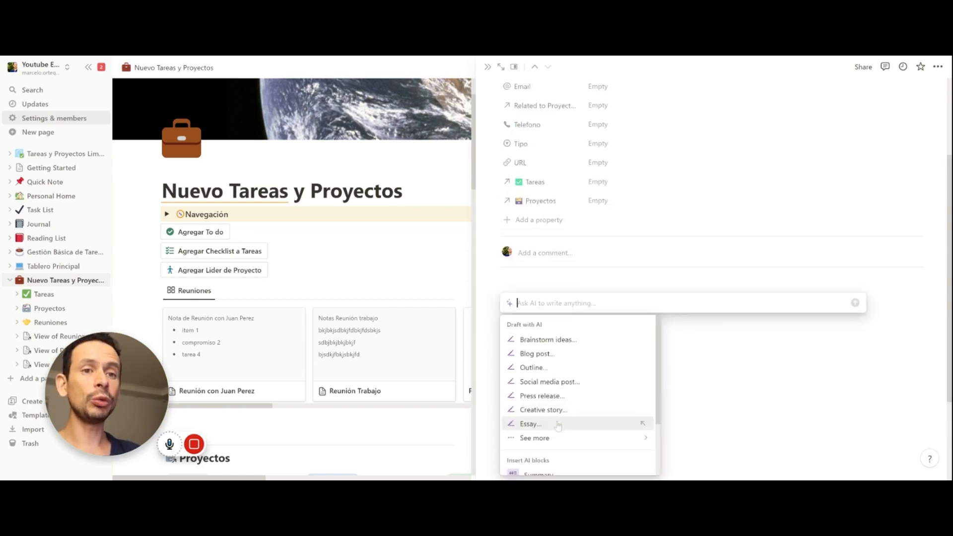
Have the AI draft an essay with the prompt "Write an essay about how to lose weight" and accept the generated text.
click(530, 423)
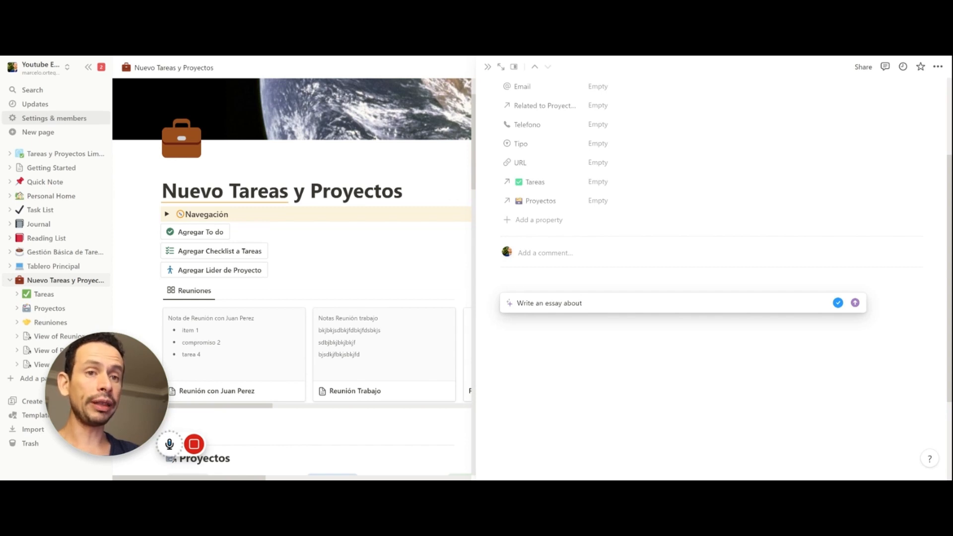
text(how to )
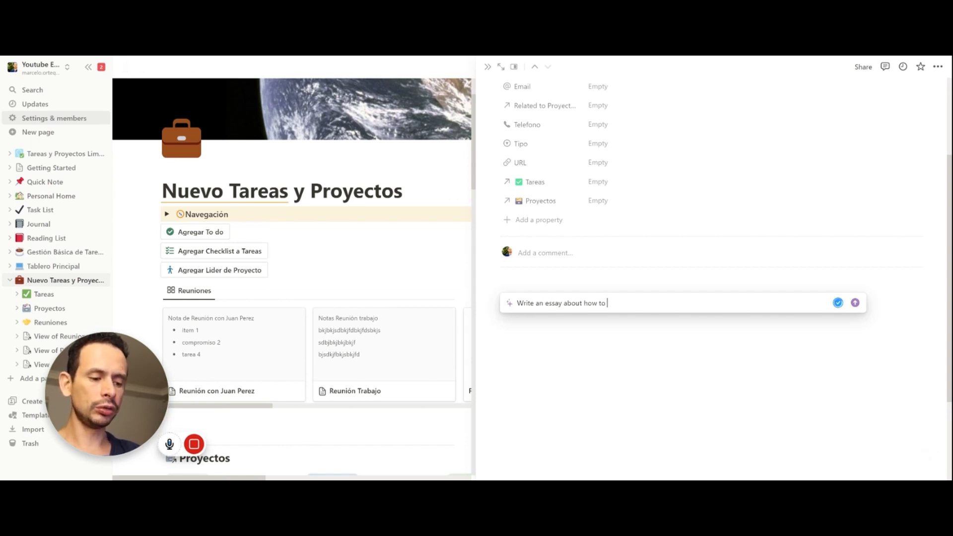
text(lose)
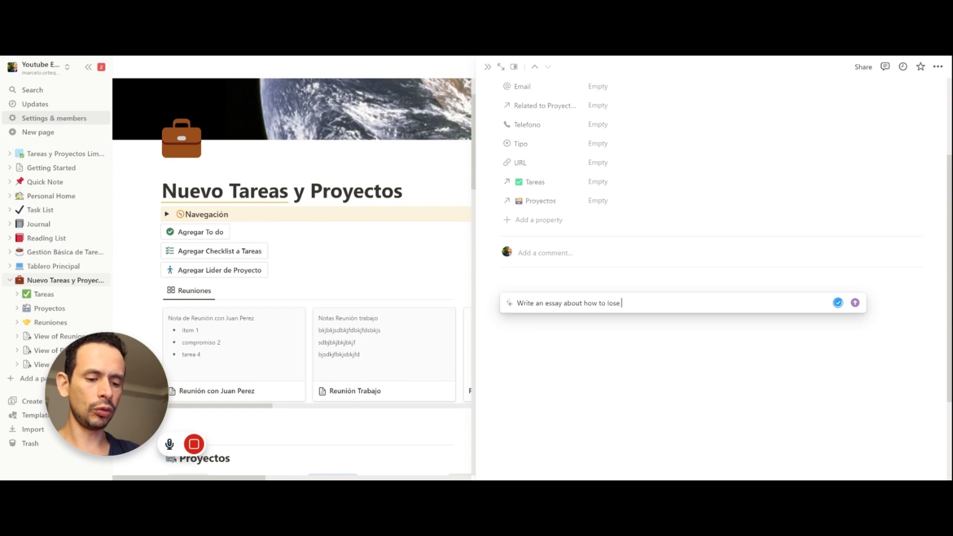
text( weight)
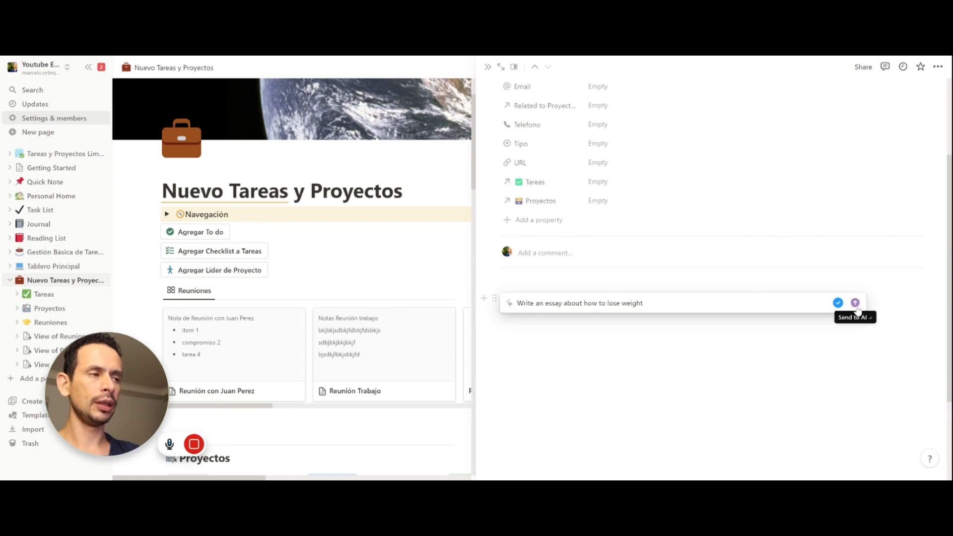
click(855, 304)
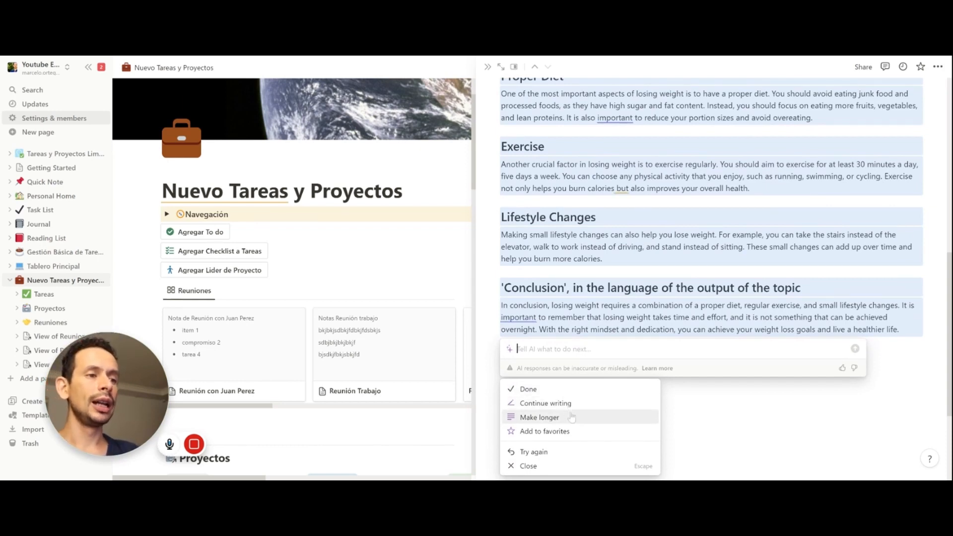
click(528, 389)
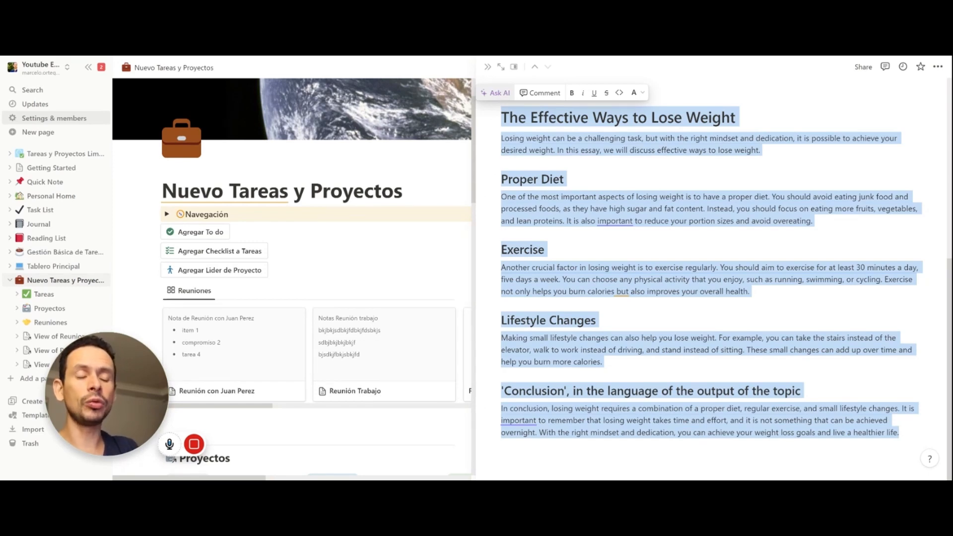
Have the AI process the selected essay with the prompt "create action items based on this" and insert the result below it.
click(496, 93)
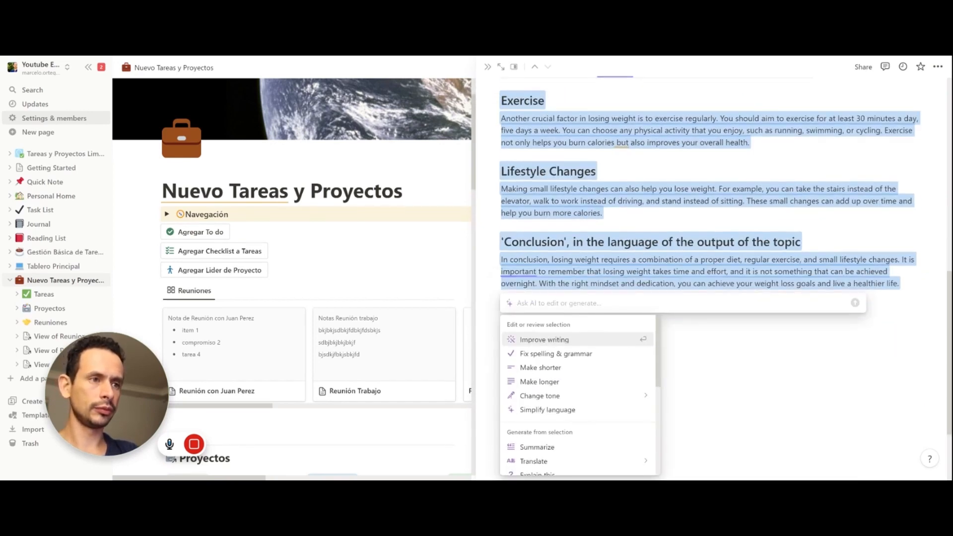
text(create ac)
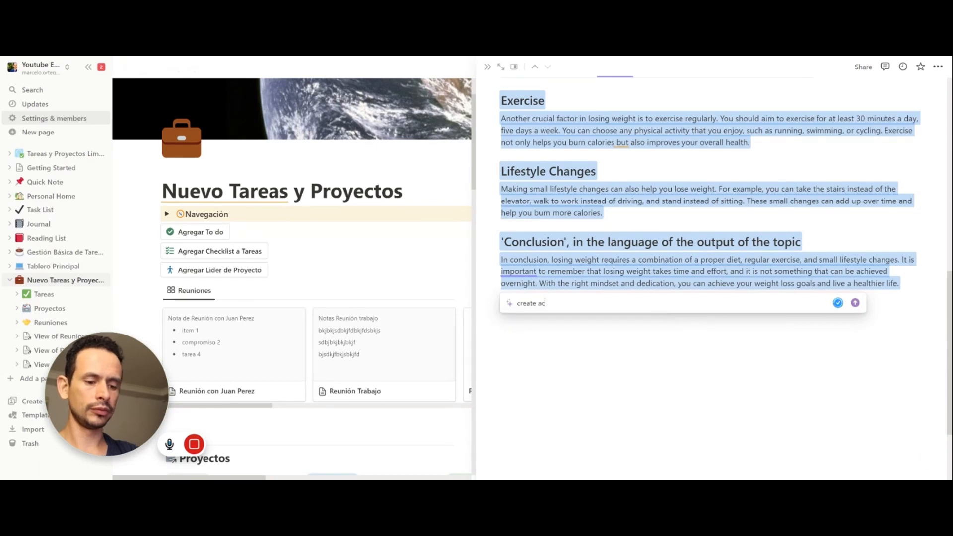
text(tion it)
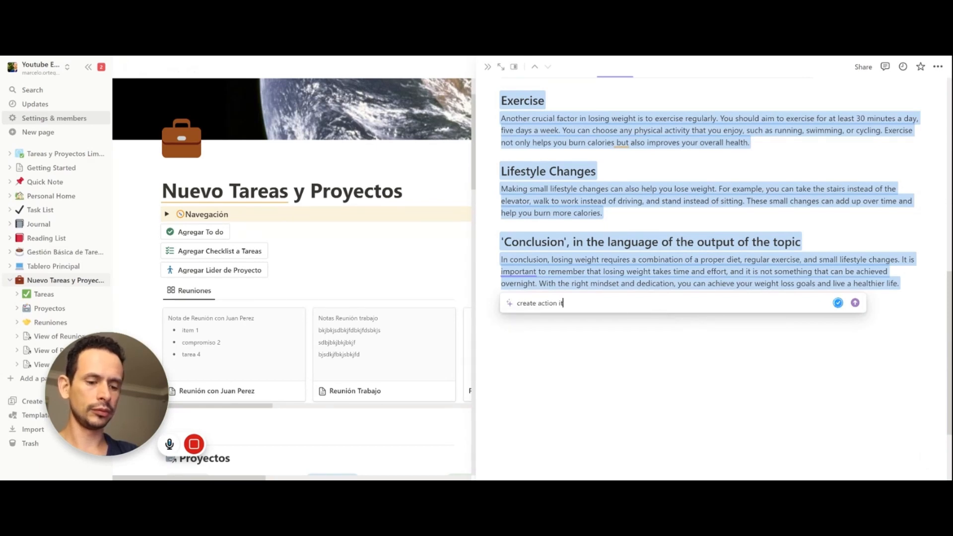
text(ems based on this)
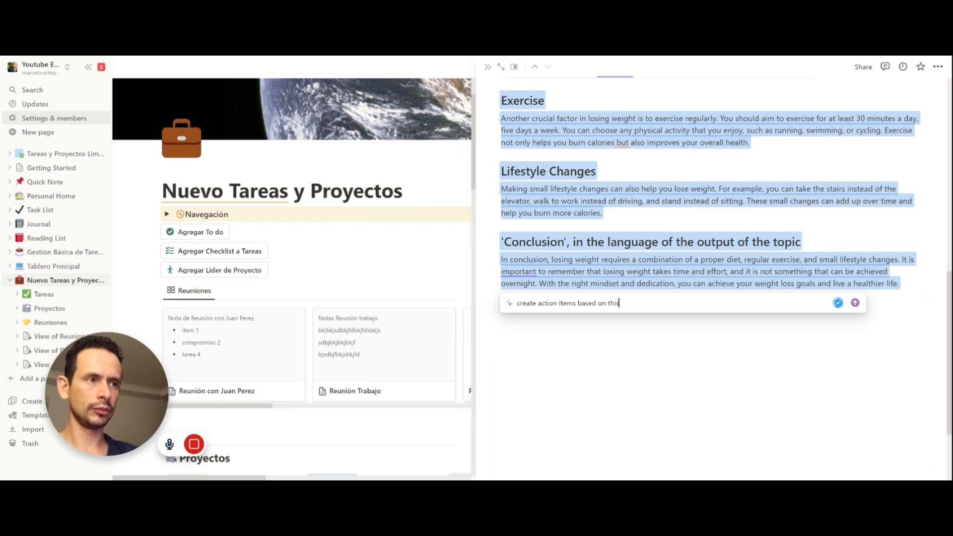
key(Return)
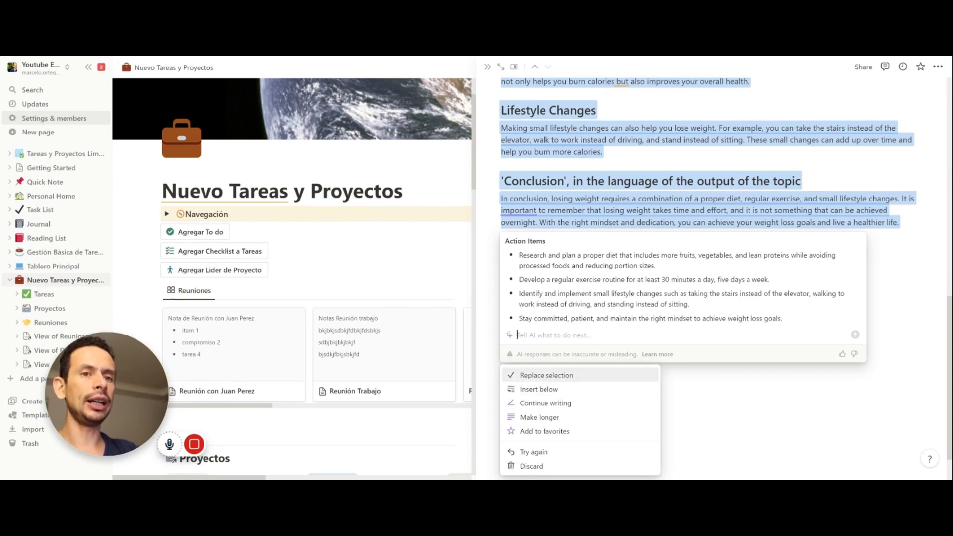
click(539, 390)
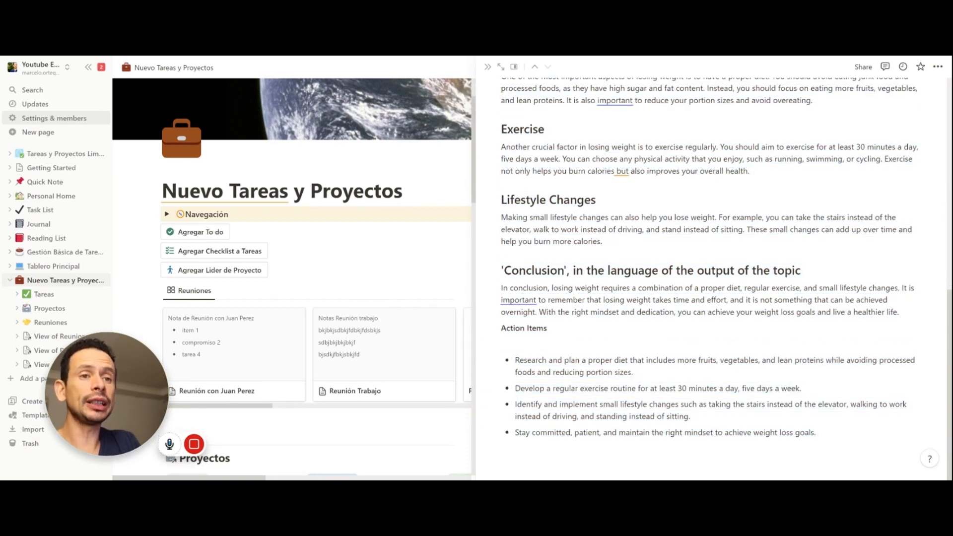
Add a second view to the Tareas calendar block, using Tareas as source and copying its existing Table view.
scroll(335, 286, down, 10)
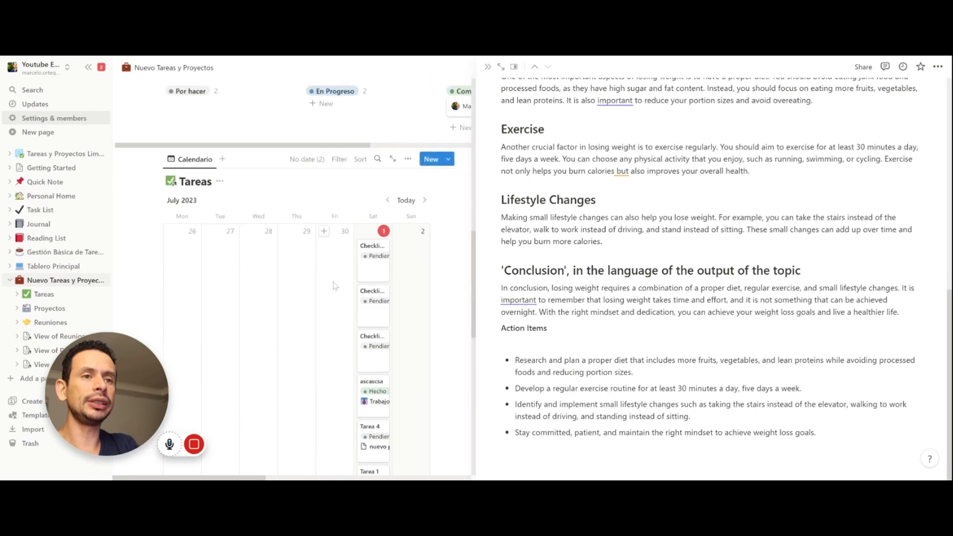
scroll(335, 286, down, 5)
scroll(322, 286, up, 10)
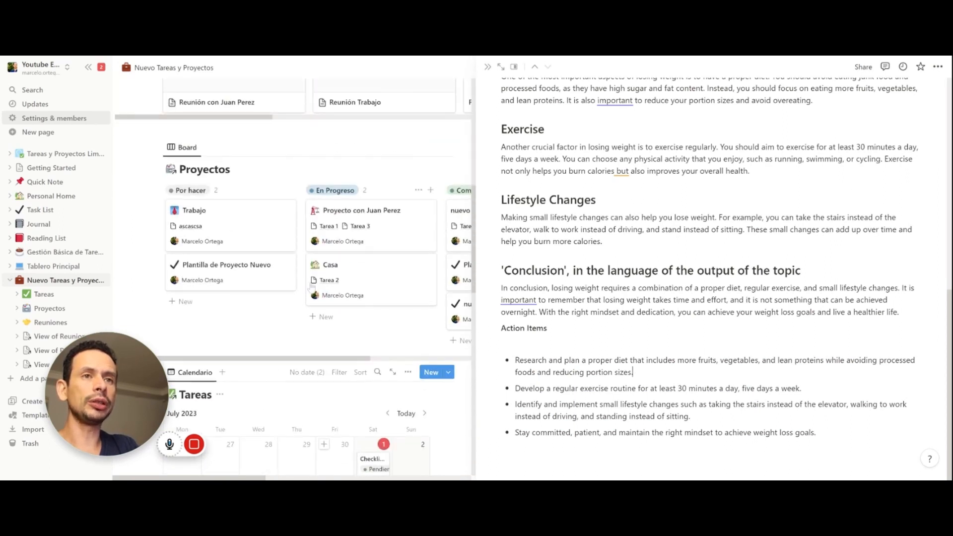
scroll(312, 287, down, 3)
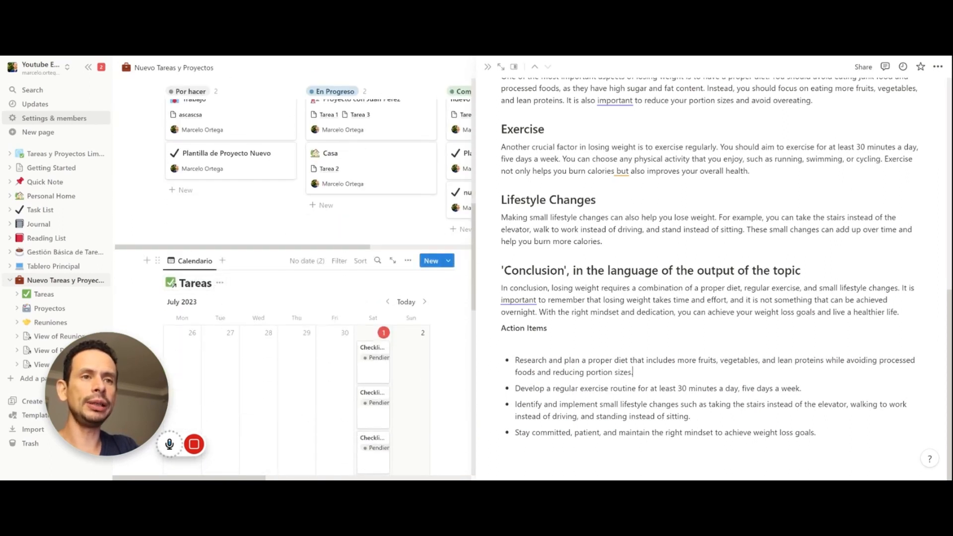
click(222, 262)
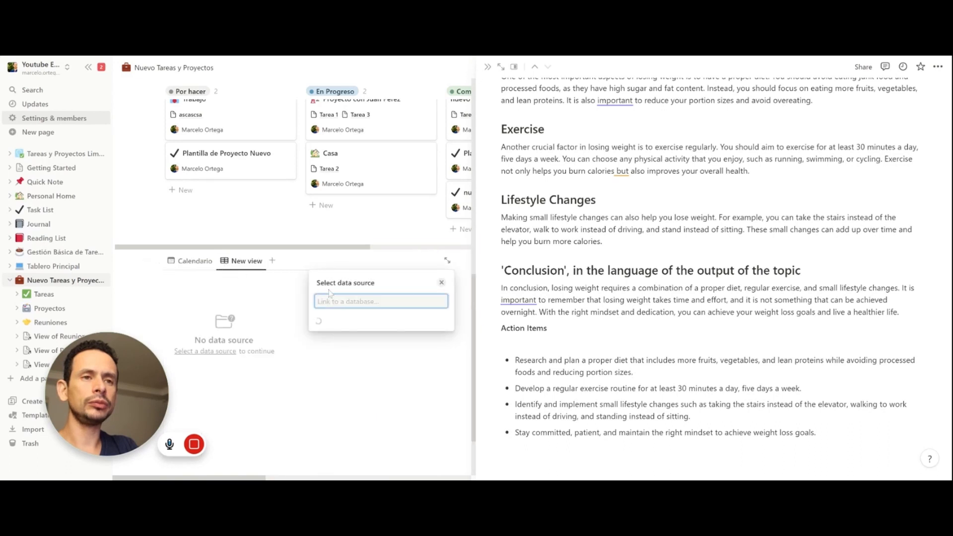
click(340, 322)
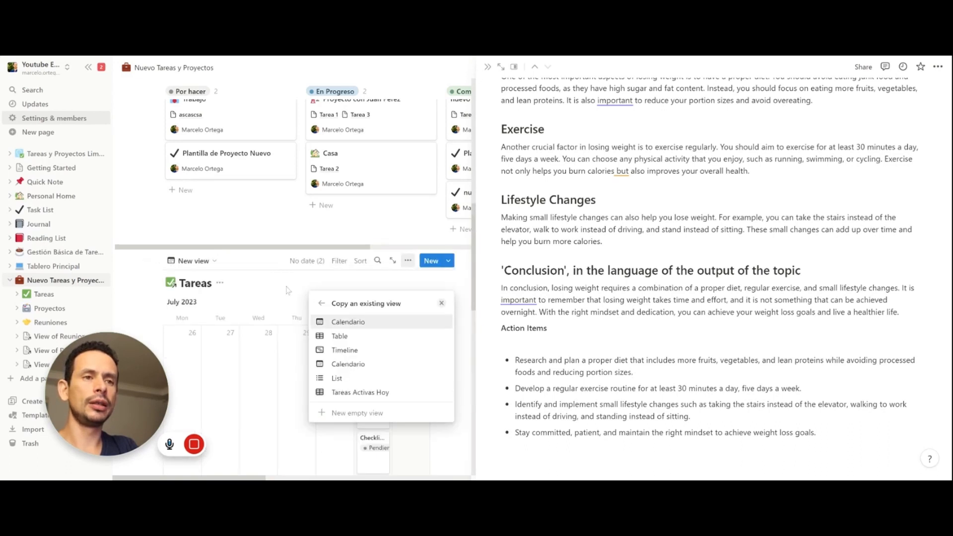
click(345, 339)
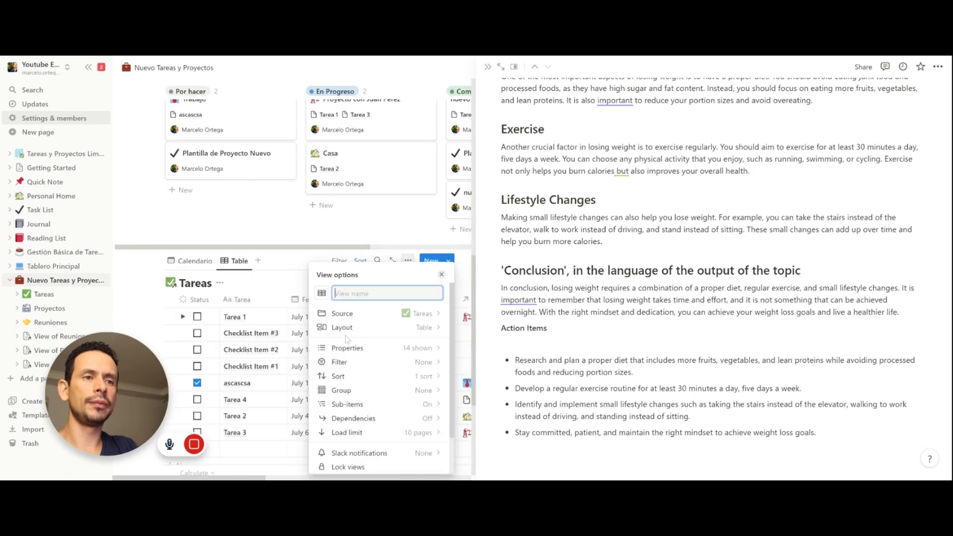
click(266, 282)
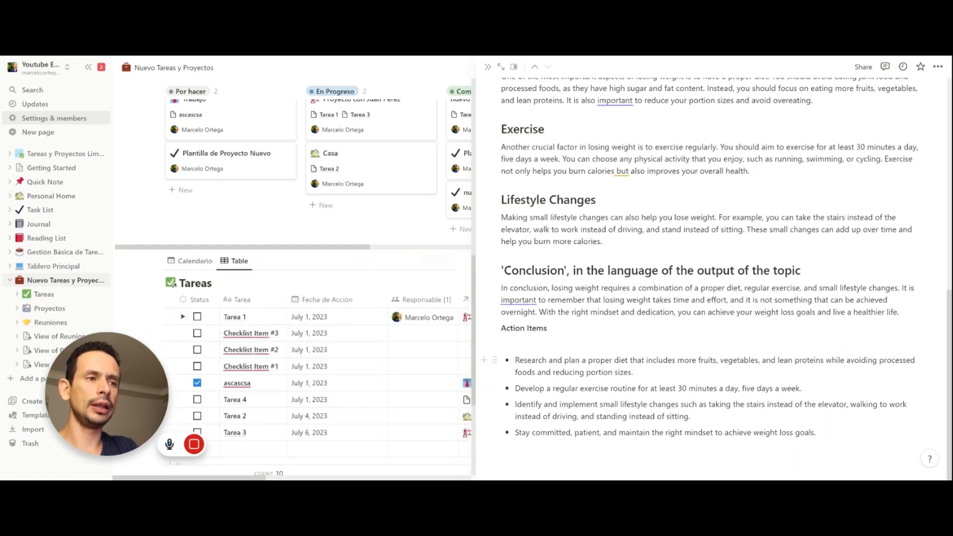
Move the four action item bullets from the note into the Tareas table as new tasks, keeping the table's sorting.
drag(516, 360, 553, 416)
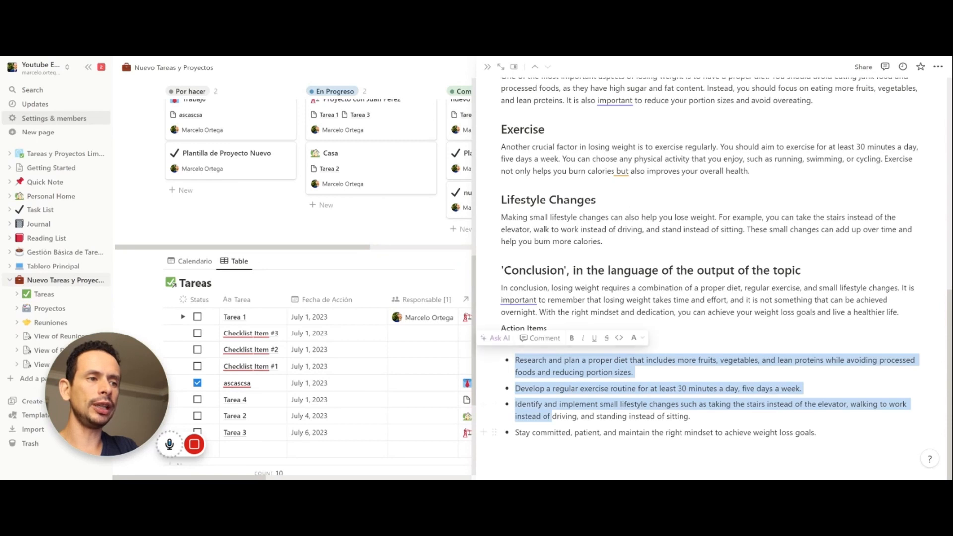
drag(744, 449, 553, 353)
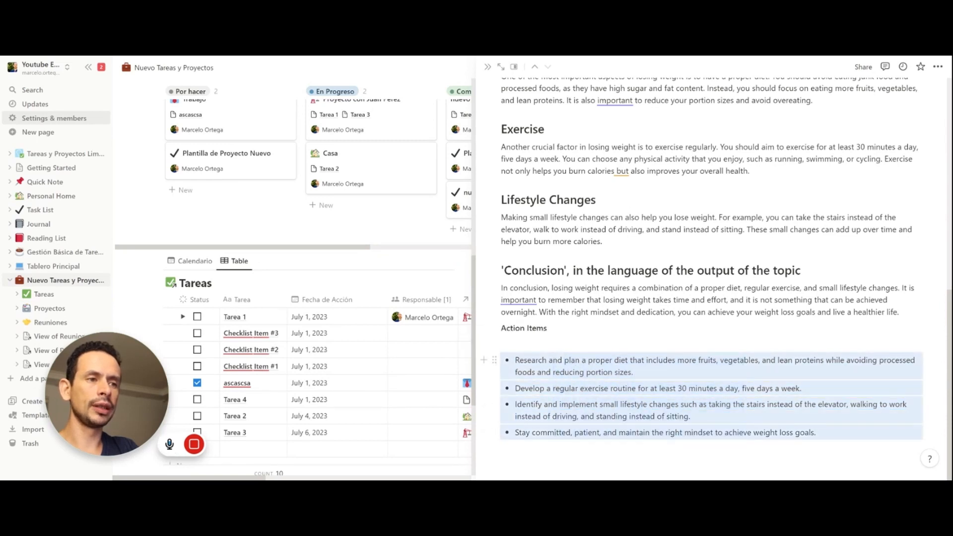
scroll(375, 346, down, 2)
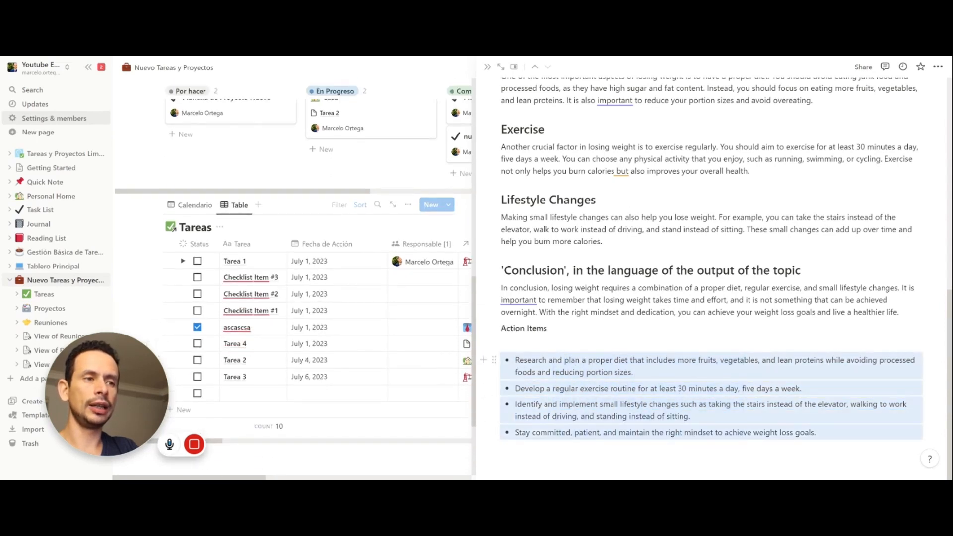
drag(497, 359, 195, 260)
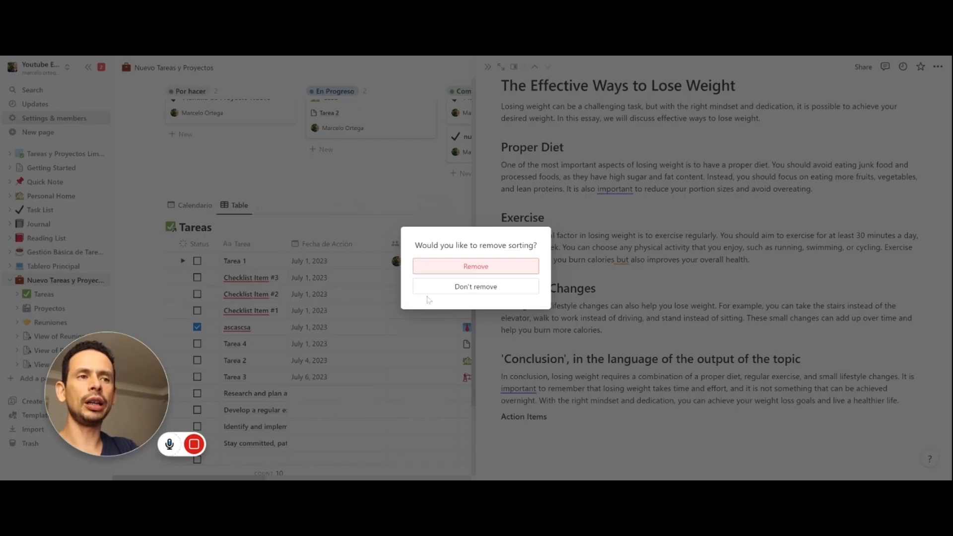
click(467, 292)
Widen the Tarea column to show more of the new task names, and close the note's side peek.
scroll(325, 316, down, 2)
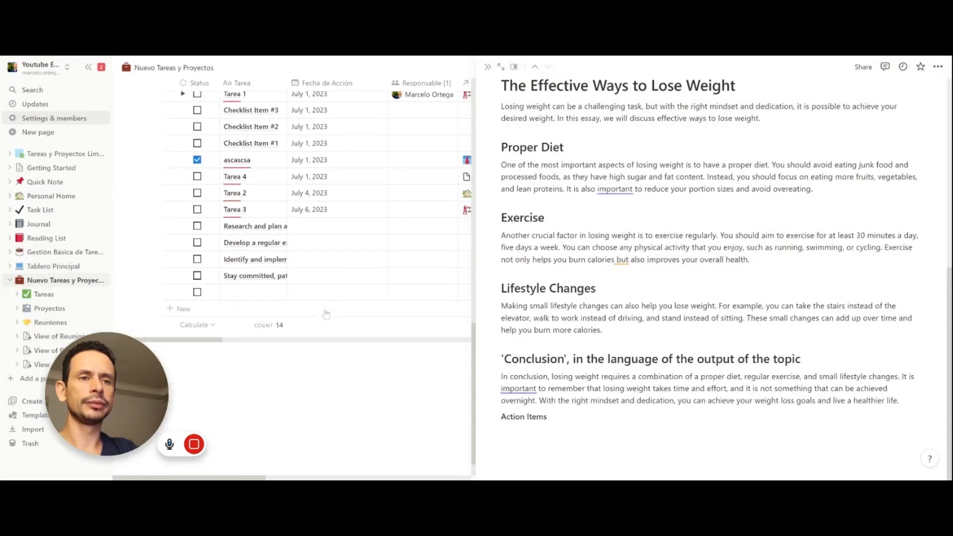
scroll(318, 161, up, 1)
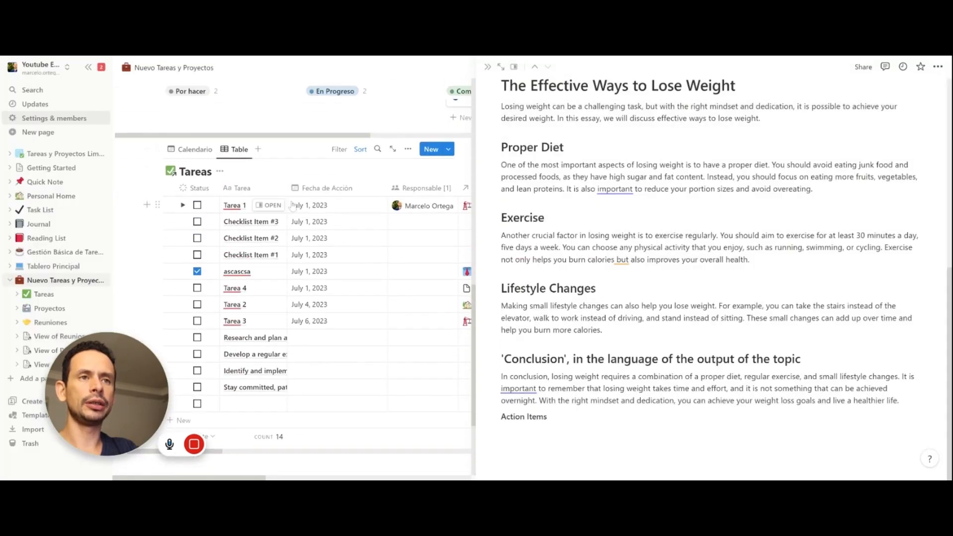
drag(287, 188, 368, 204)
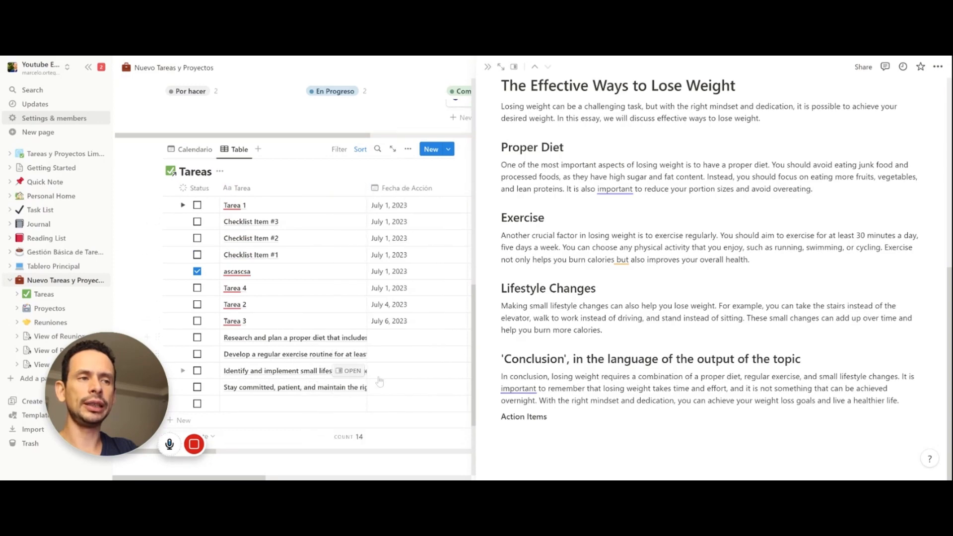
scroll(710, 273, up, 5)
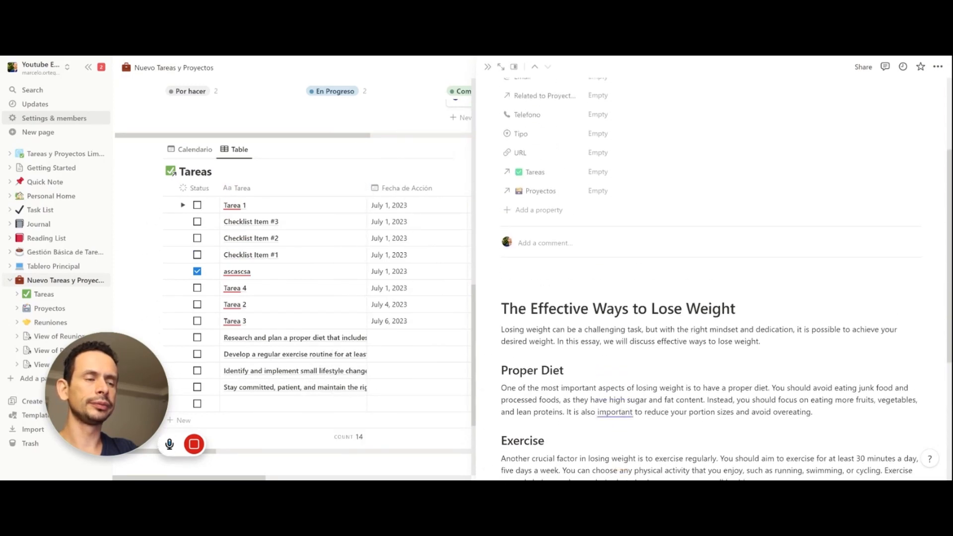
scroll(710, 273, down, 5)
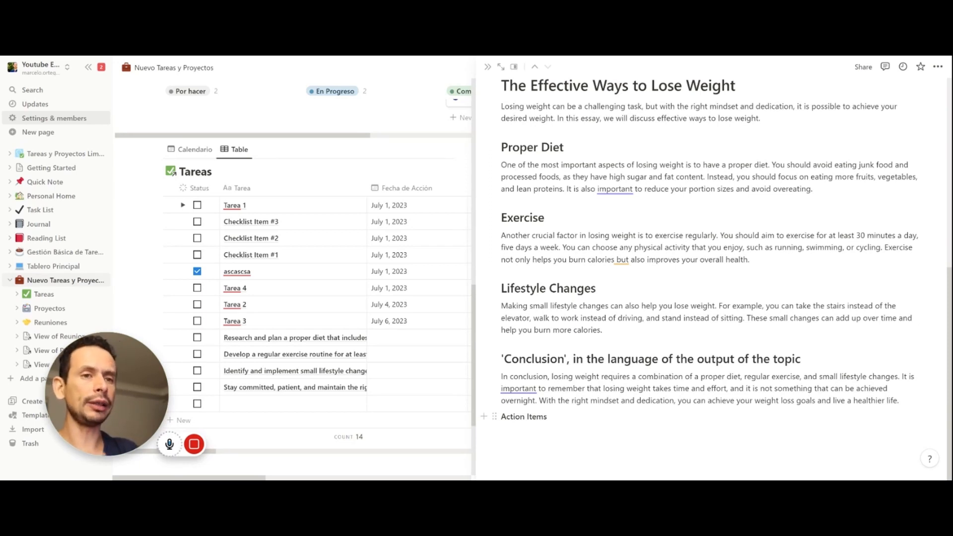
click(489, 67)
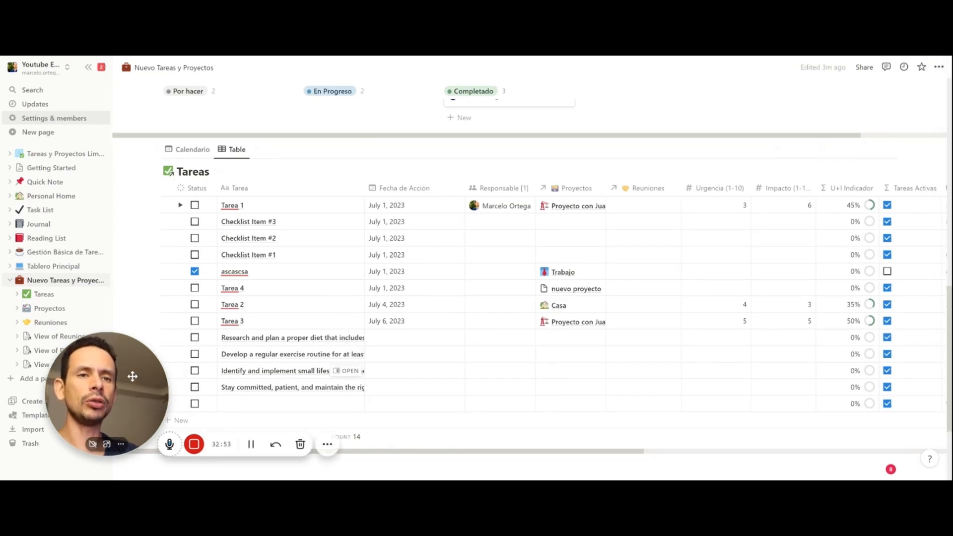
Collapse the Nuevo Tareas y Proyectos page tree, preview the suggested Wiki template and add it to the workspace.
drag(132, 375, 206, 379)
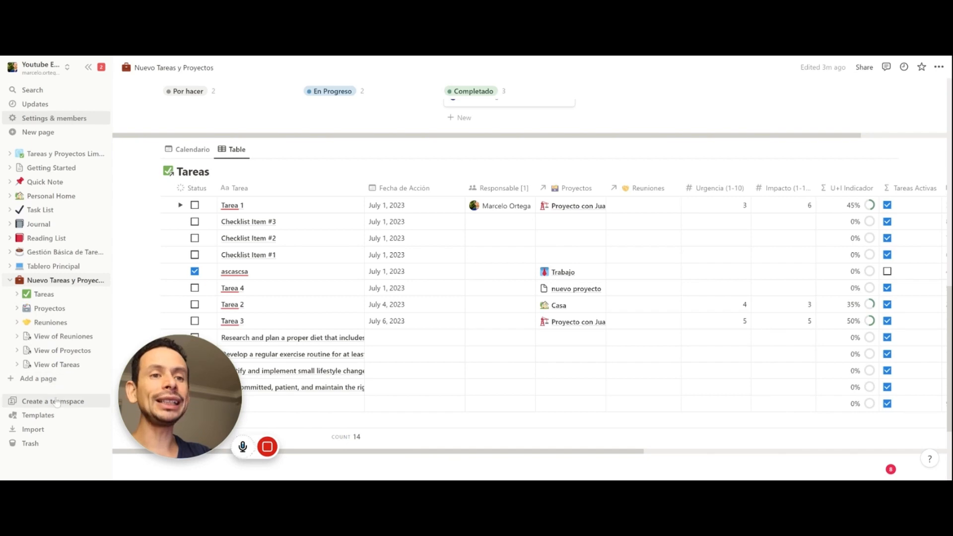
click(9, 280)
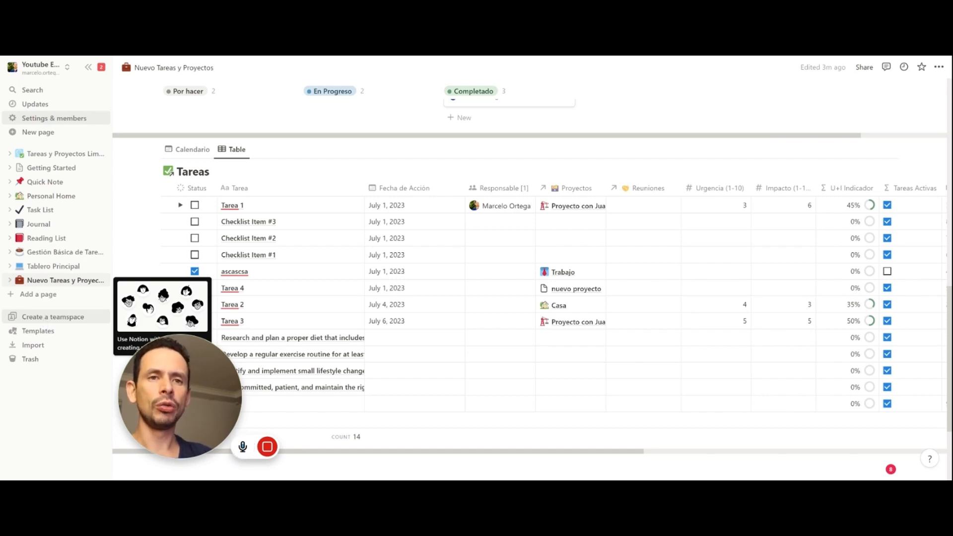
click(45, 337)
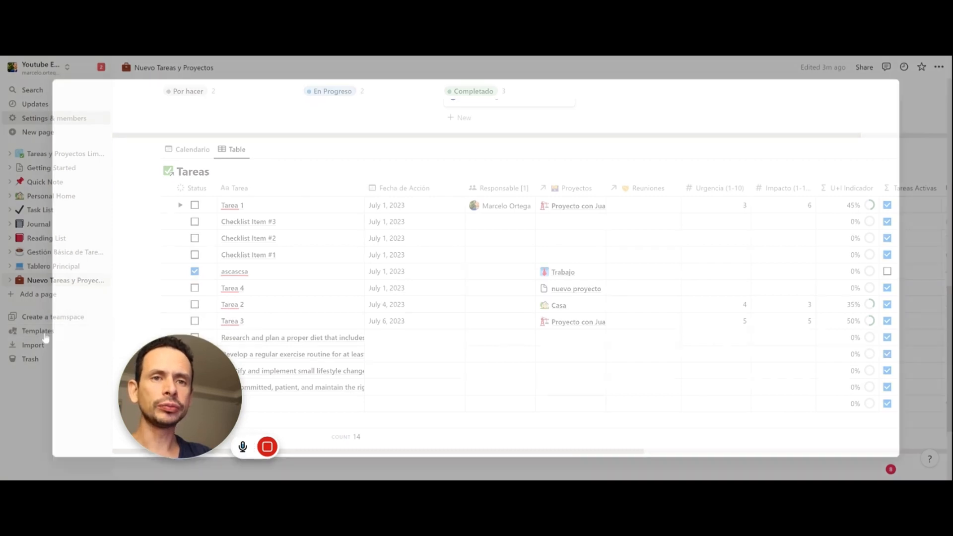
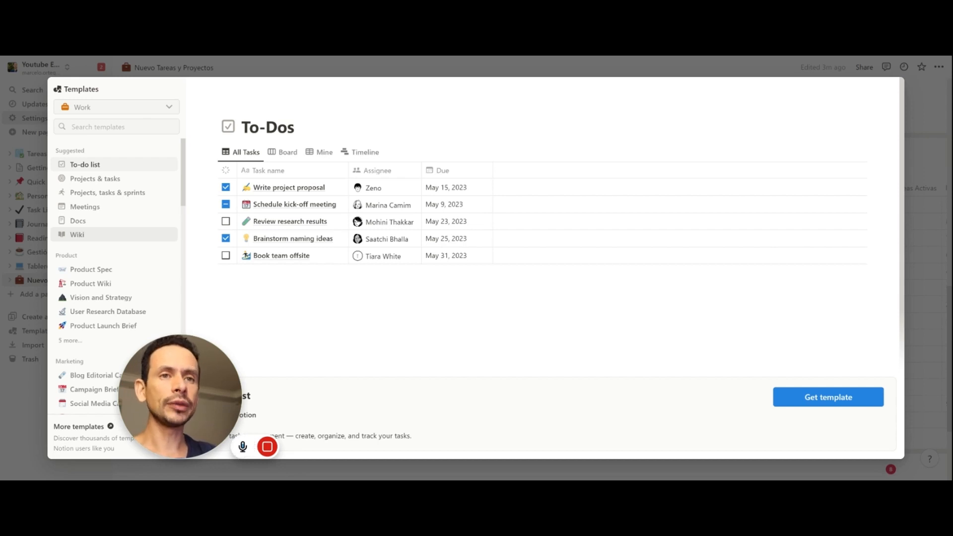
click(81, 237)
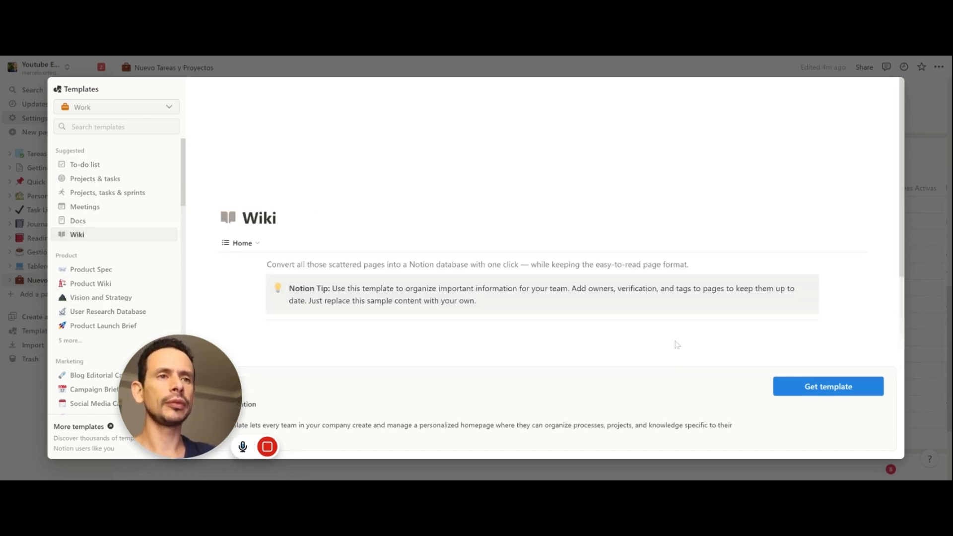
scroll(633, 250, down, 3)
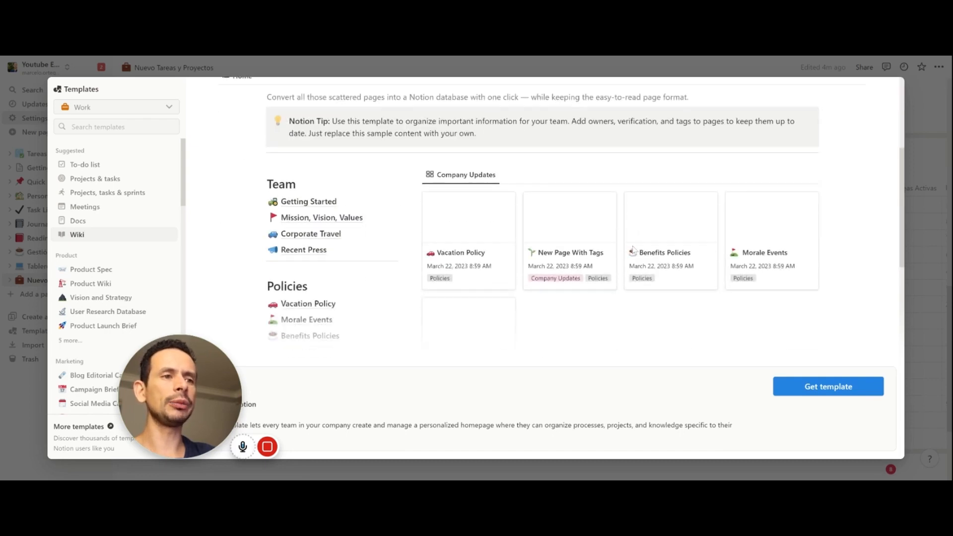
scroll(749, 332, down, 3)
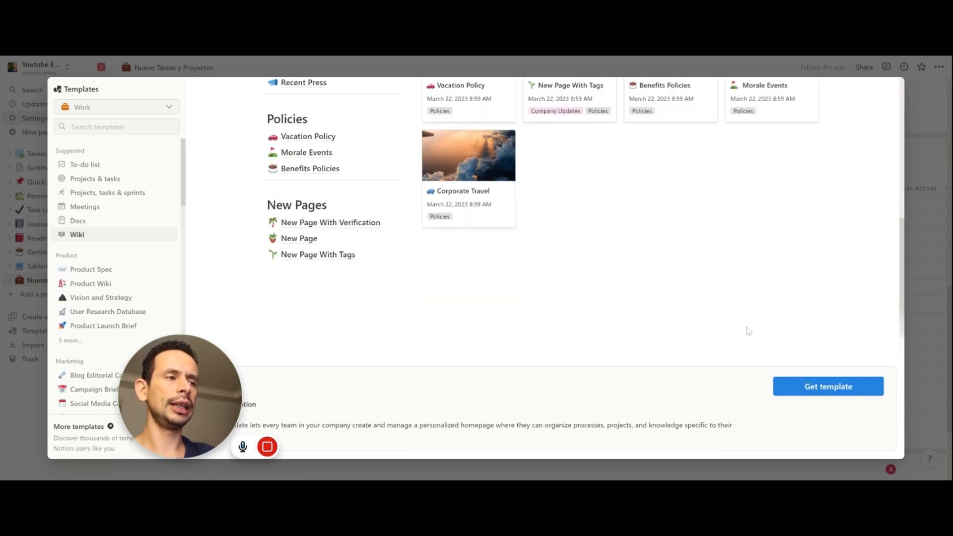
scroll(769, 342, up, 5)
scroll(822, 368, down, 3)
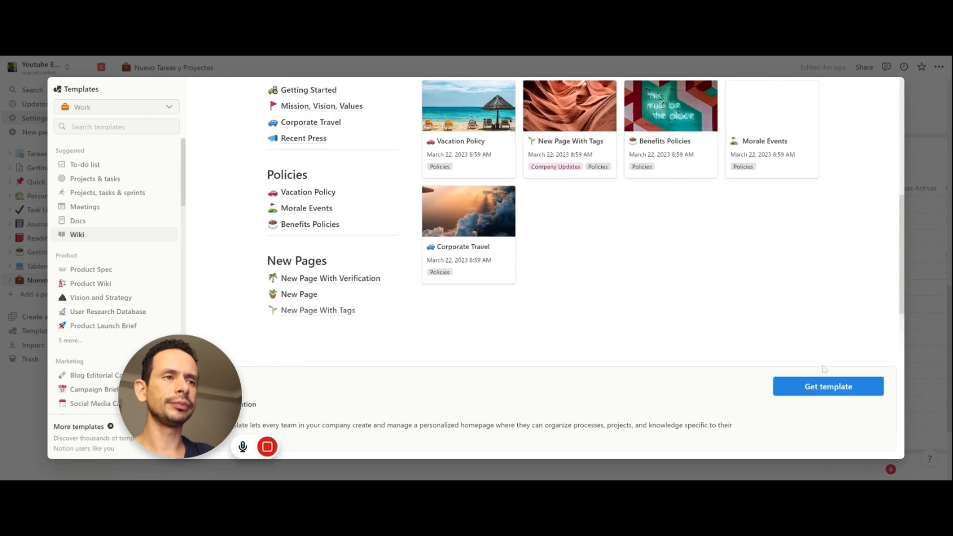
click(828, 387)
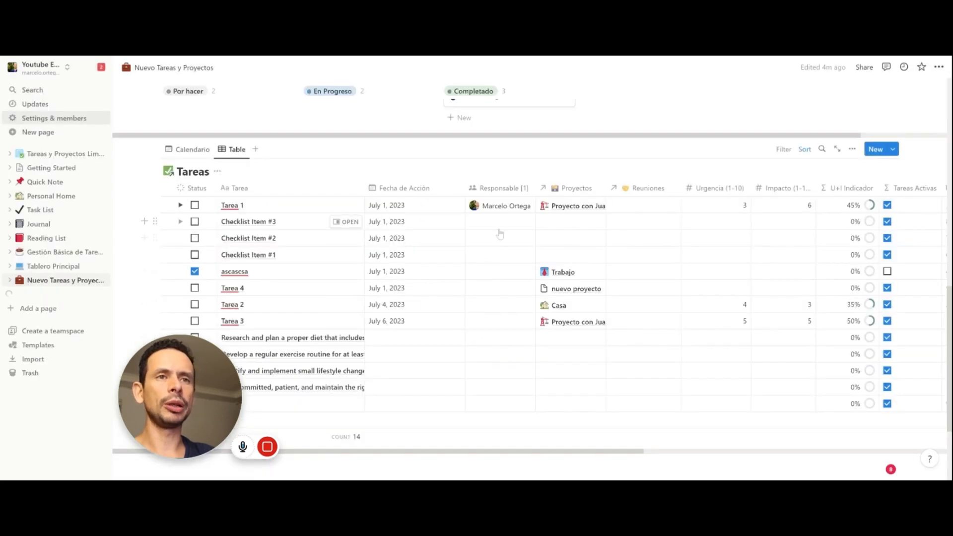
Open the new Wiki page, expand its subpages and examine its Team, Policies and New Pages sections.
click(34, 294)
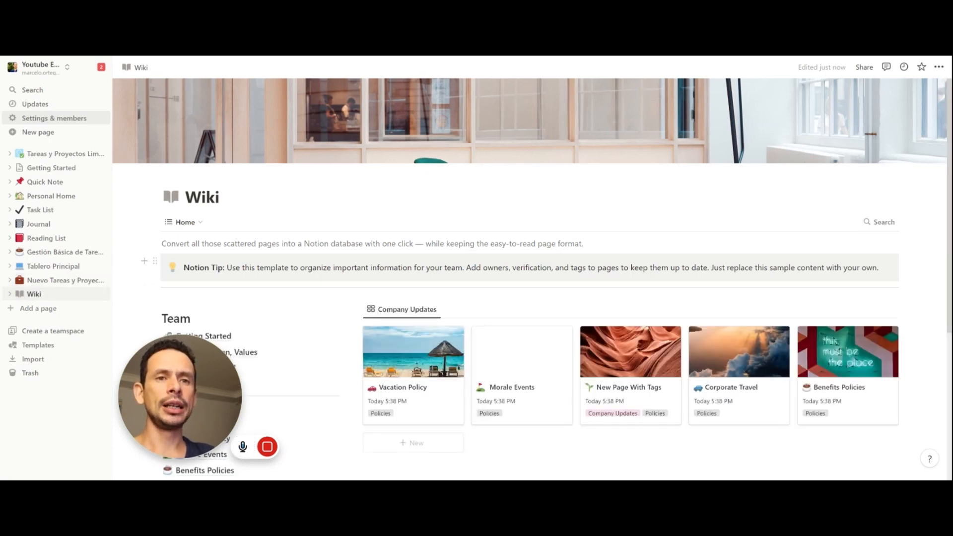
click(10, 294)
scroll(531, 278, down, 3)
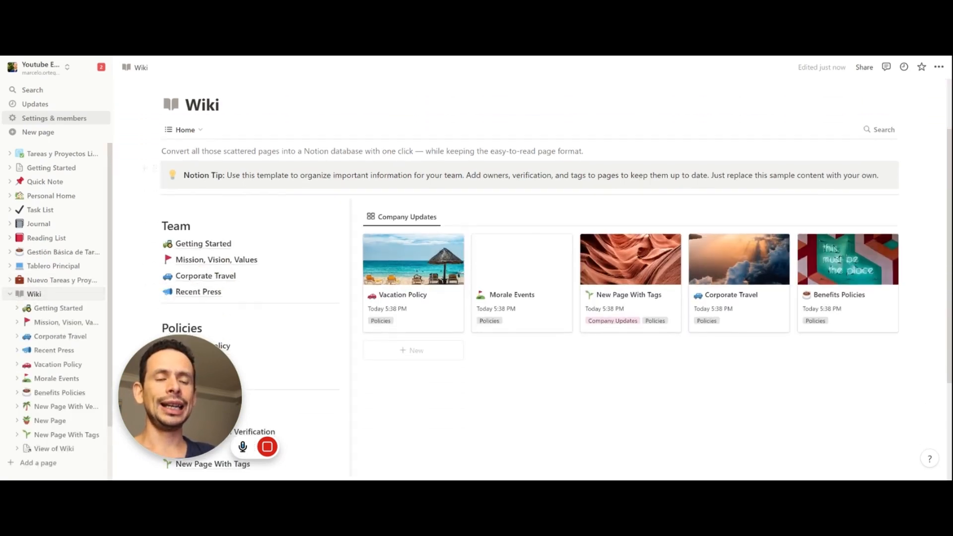
drag(188, 363, 756, 370)
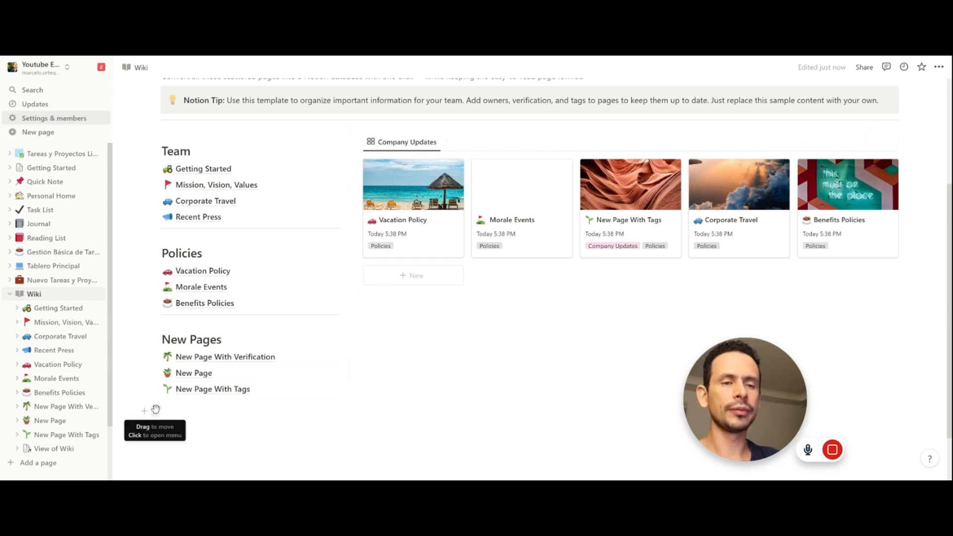
Add a subpage titled New Page below the Wiki's New Pages list and return to the Wiki page.
click(143, 411)
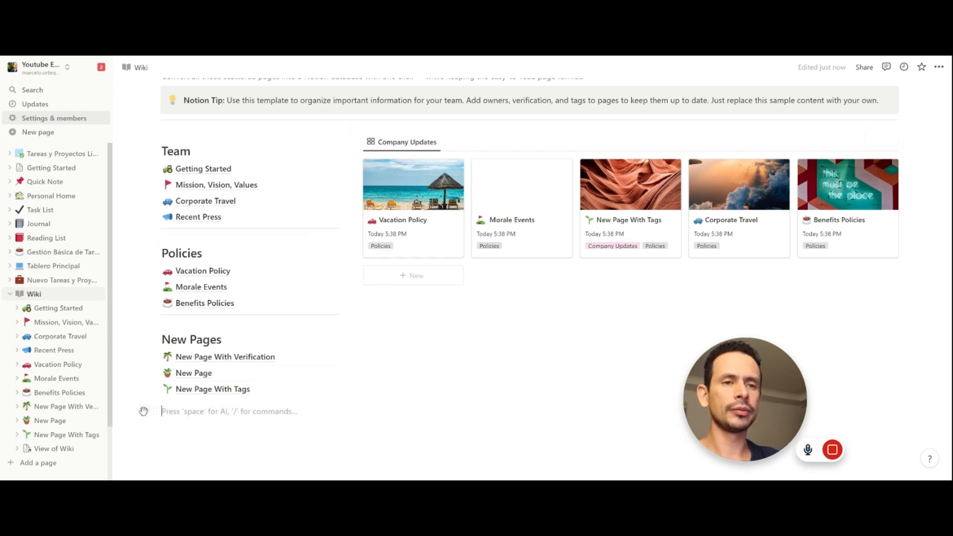
key(Down)
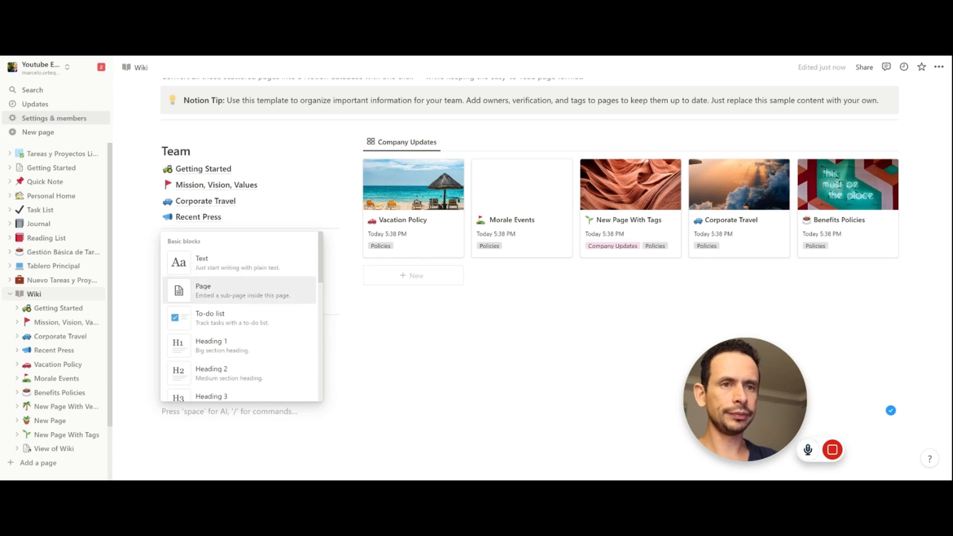
key(Return)
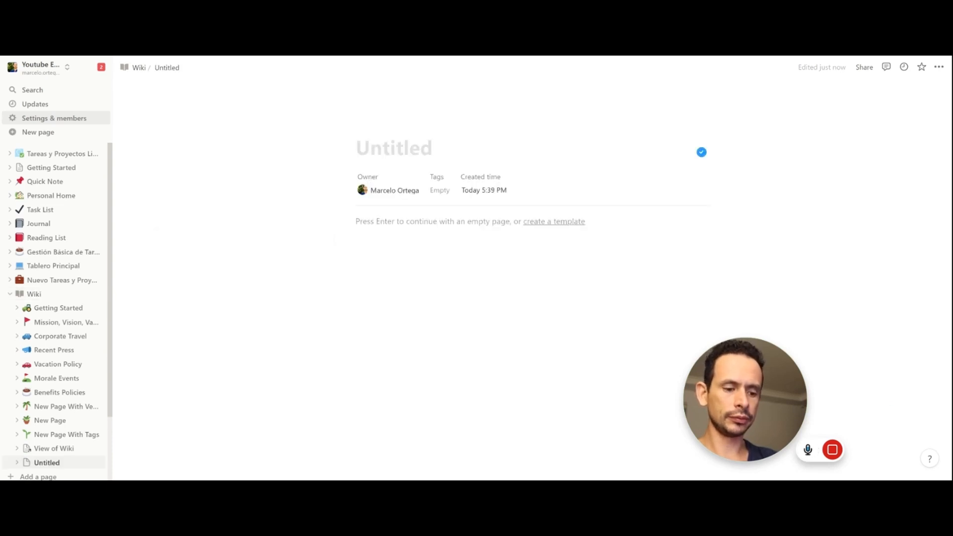
text(New Page)
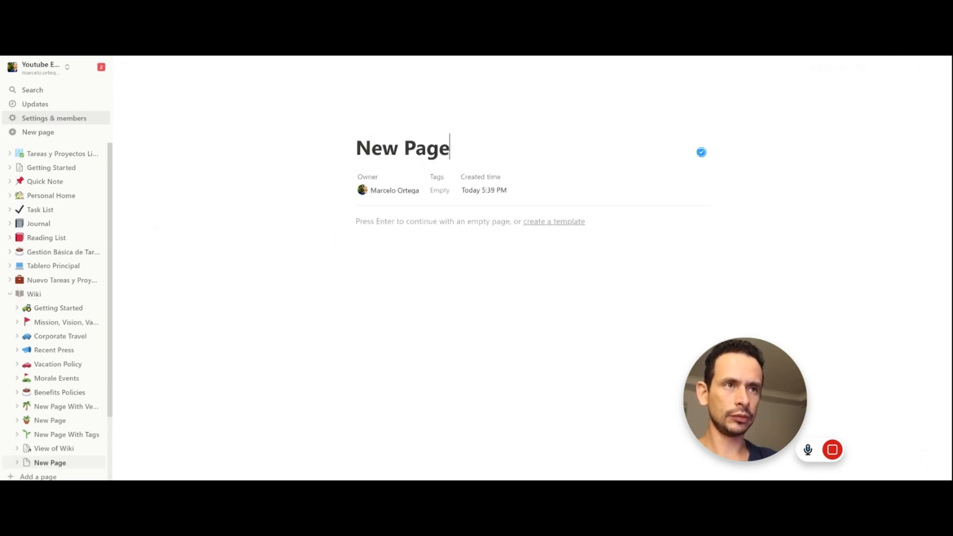
click(40, 295)
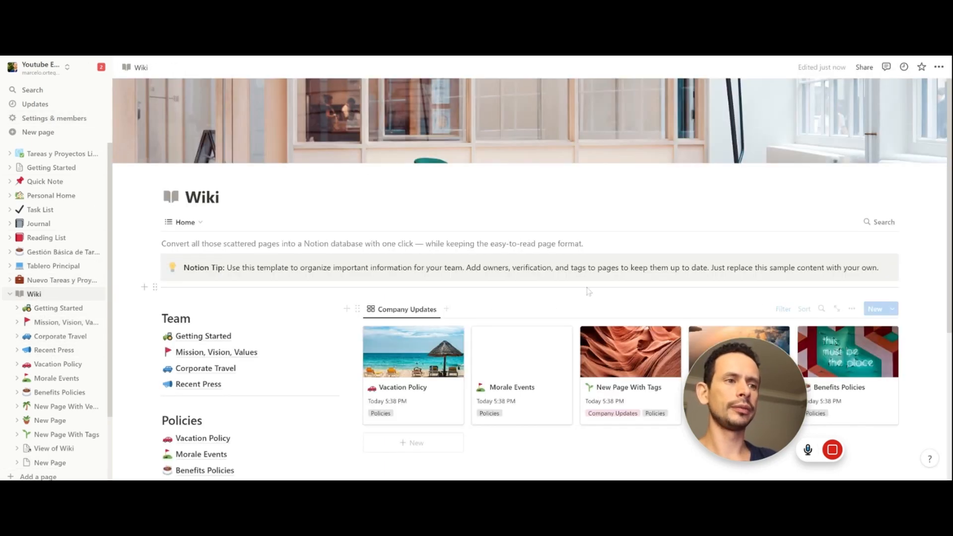
Add a view beside Company Updates with Wiki as data source, copied from the existing All pages view.
scroll(523, 235, down, 3)
click(446, 141)
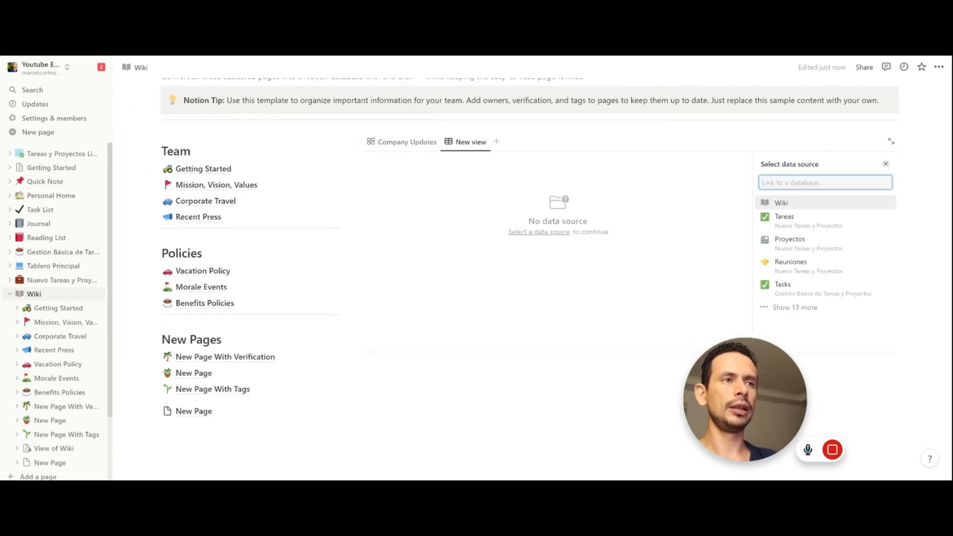
click(792, 206)
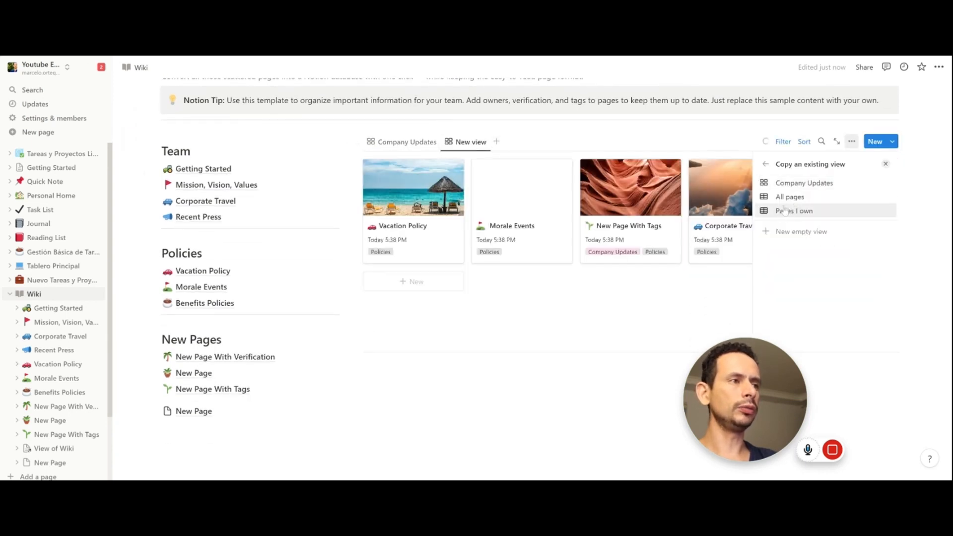
click(790, 197)
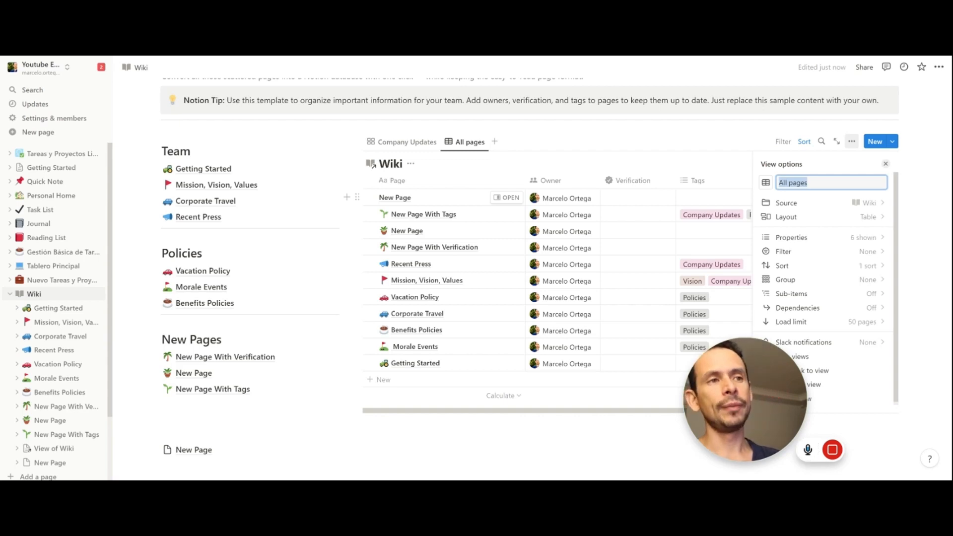
click(700, 180)
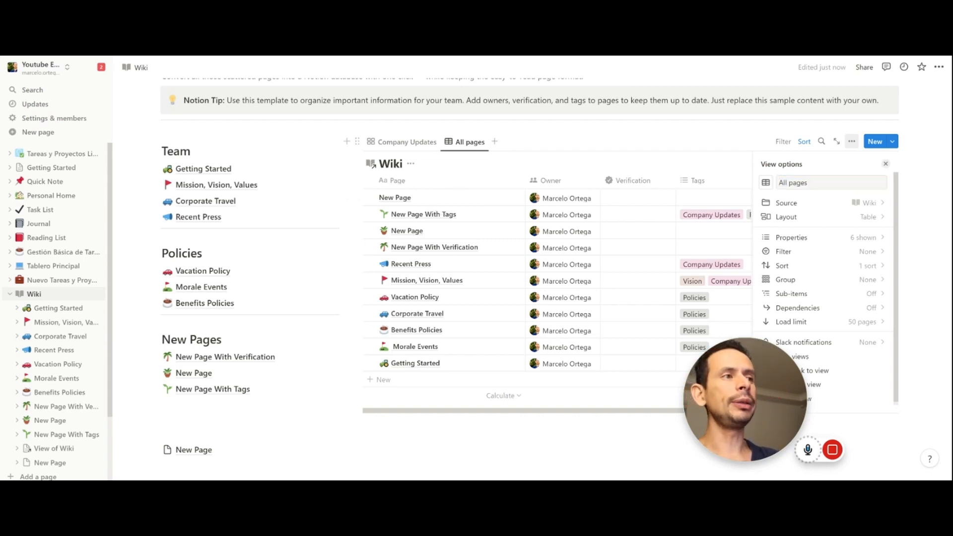
Look at the Wiki's All pages view, return to Home and review its page lists against the embedded table.
scroll(700, 177, up, 4)
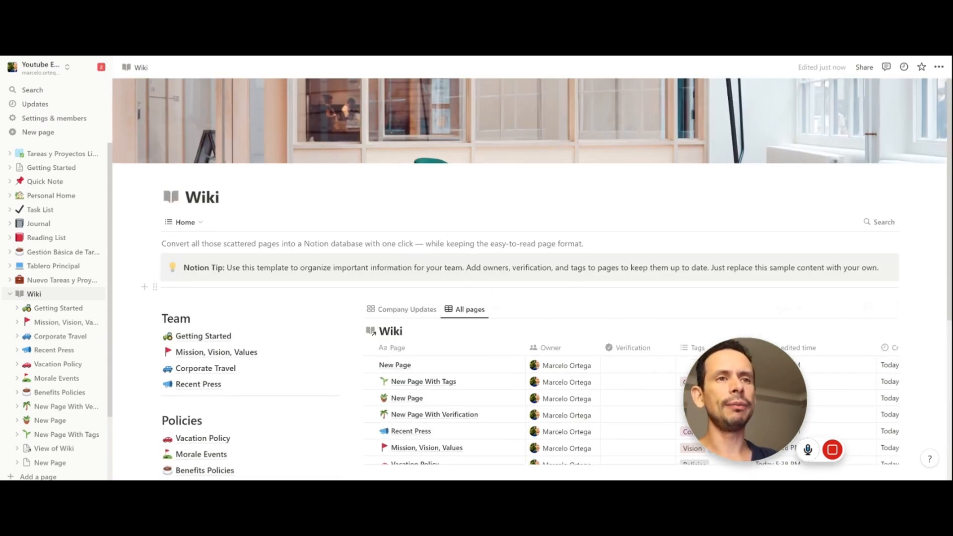
click(190, 223)
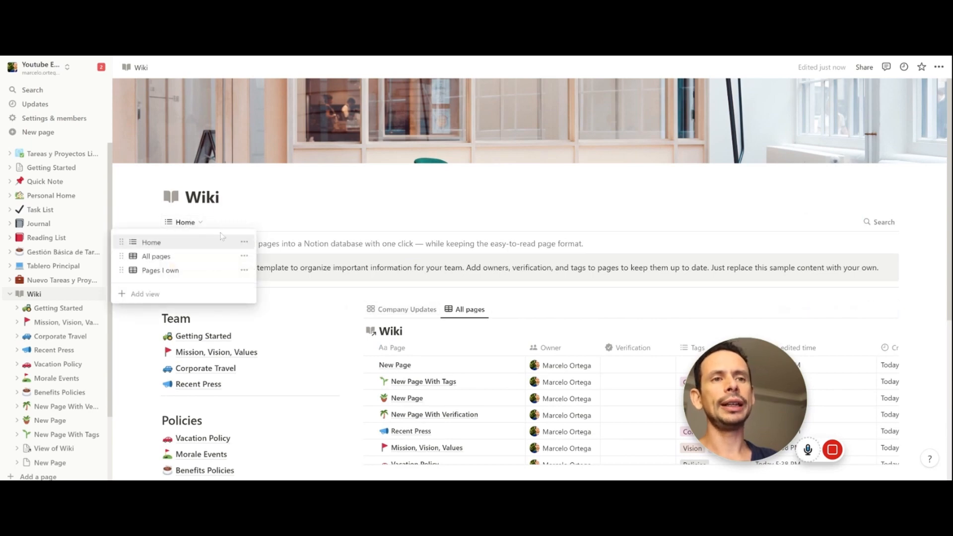
click(165, 256)
click(193, 224)
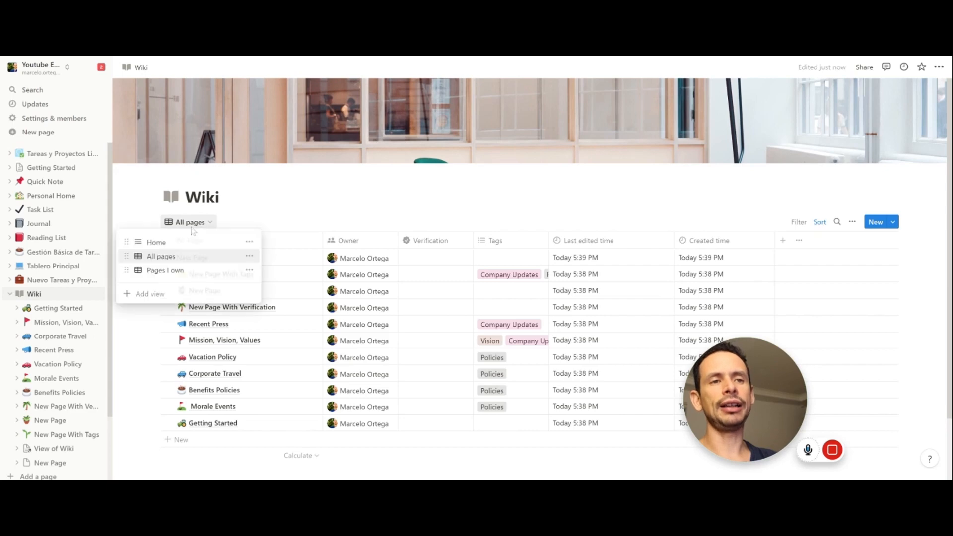
click(188, 243)
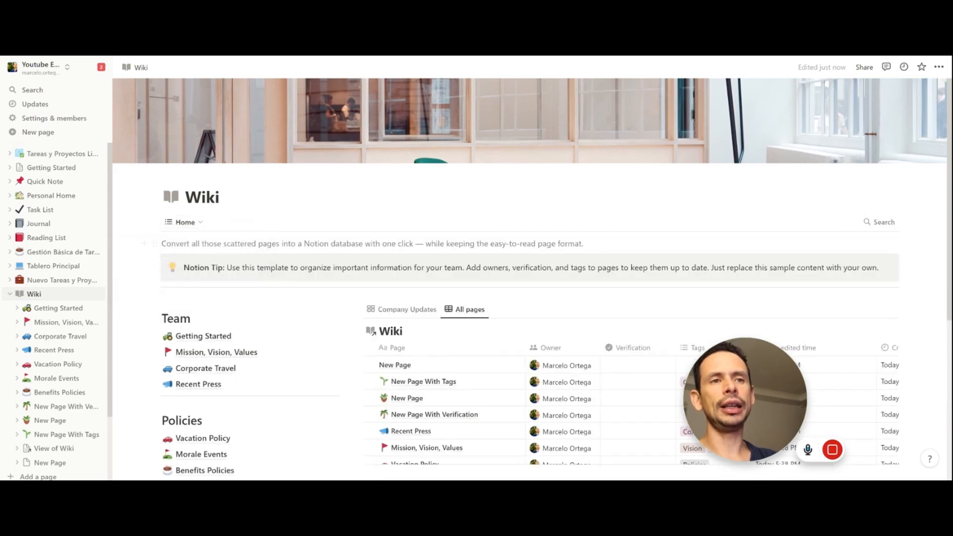
scroll(447, 248, down, 5)
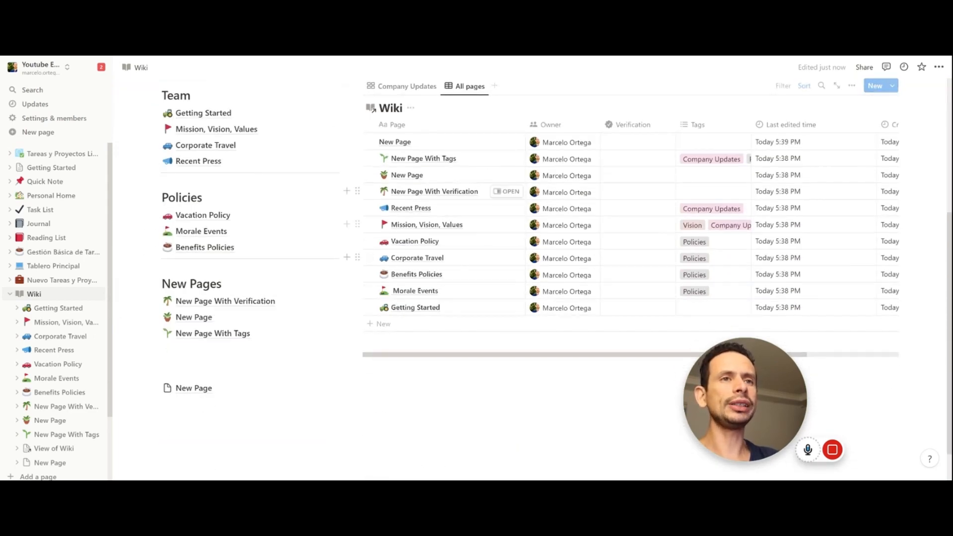
scroll(202, 227, up, 5)
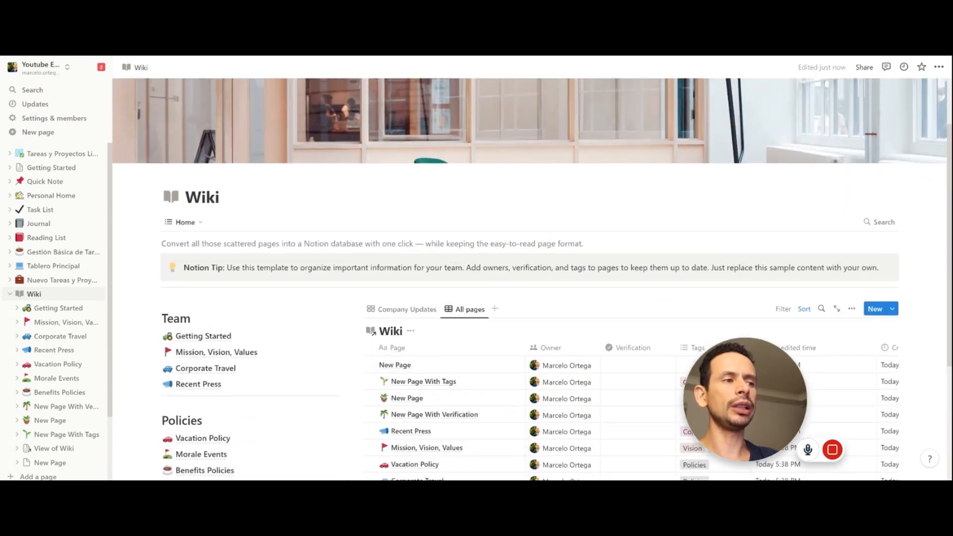
Switch the Wiki through All pages to the Pages I own view and examine its Owner column.
click(201, 223)
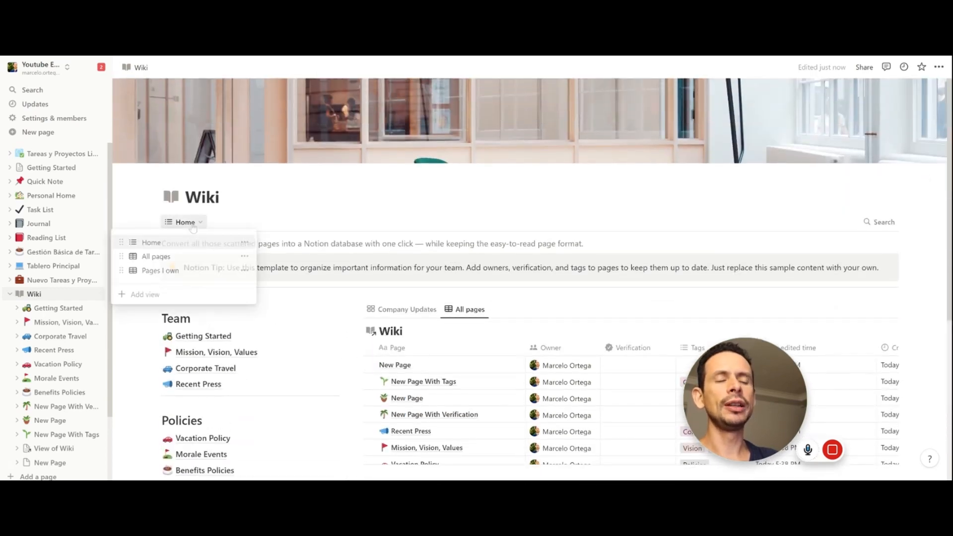
click(191, 257)
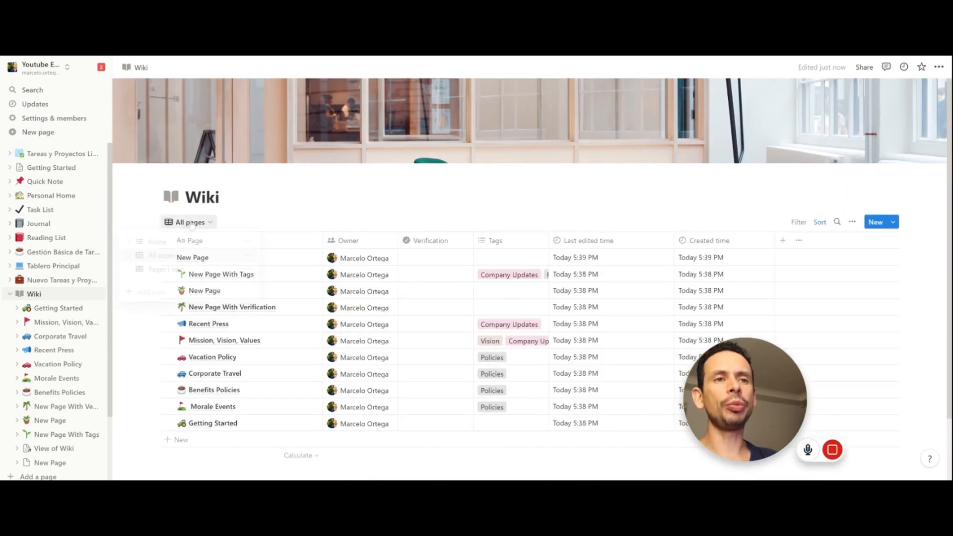
click(191, 222)
click(182, 271)
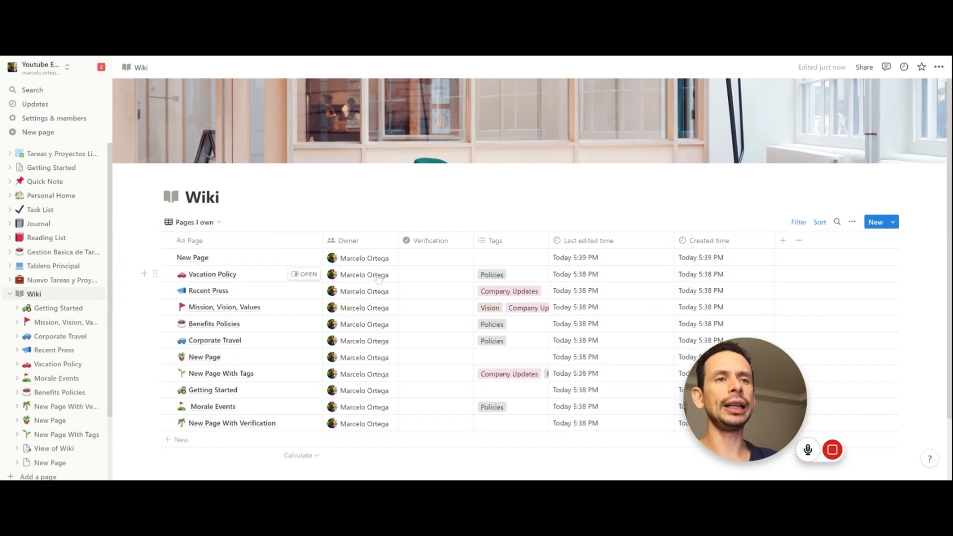
scroll(348, 248, down, 2)
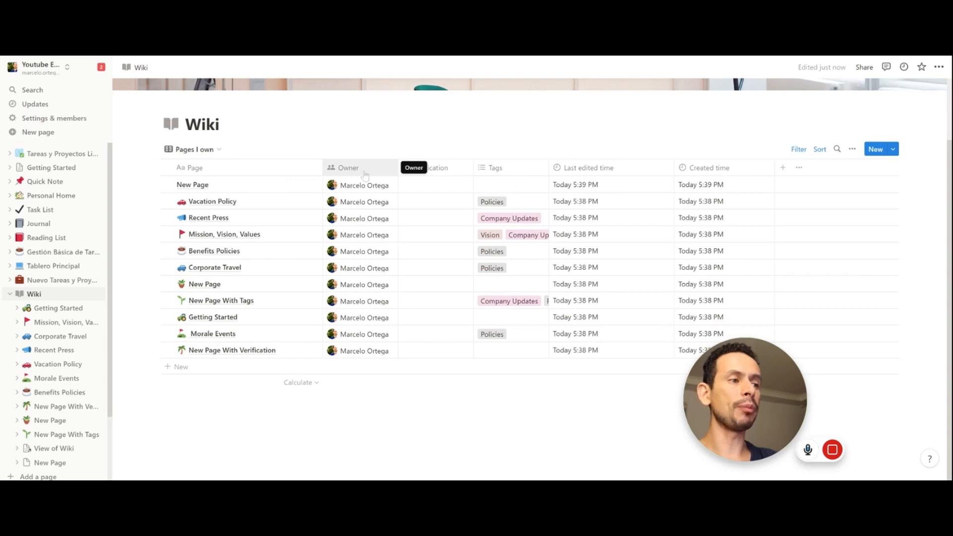
scroll(367, 175, up, 2)
Collapse the Wiki page tree, preview the suggested Projects, tasks & sprints template and add it to the workspace.
click(9, 294)
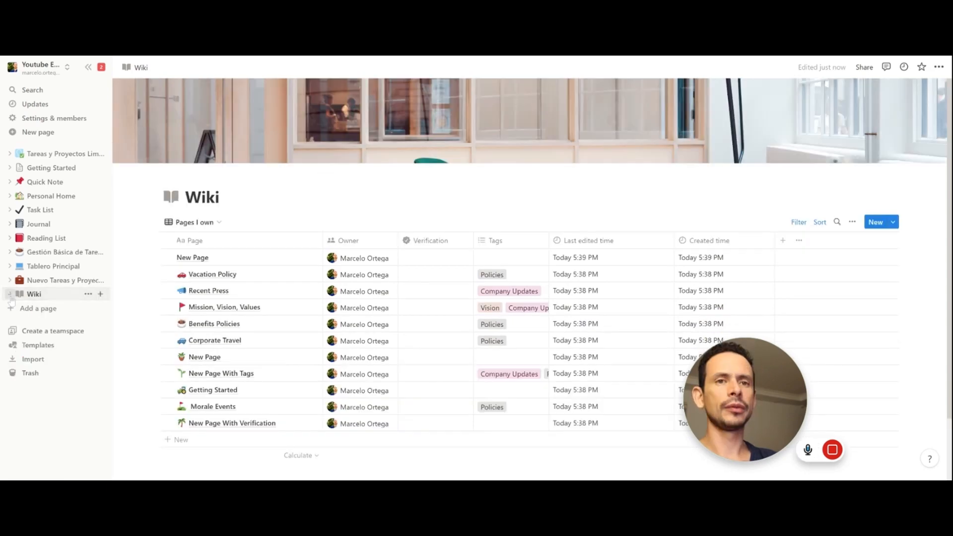
click(35, 345)
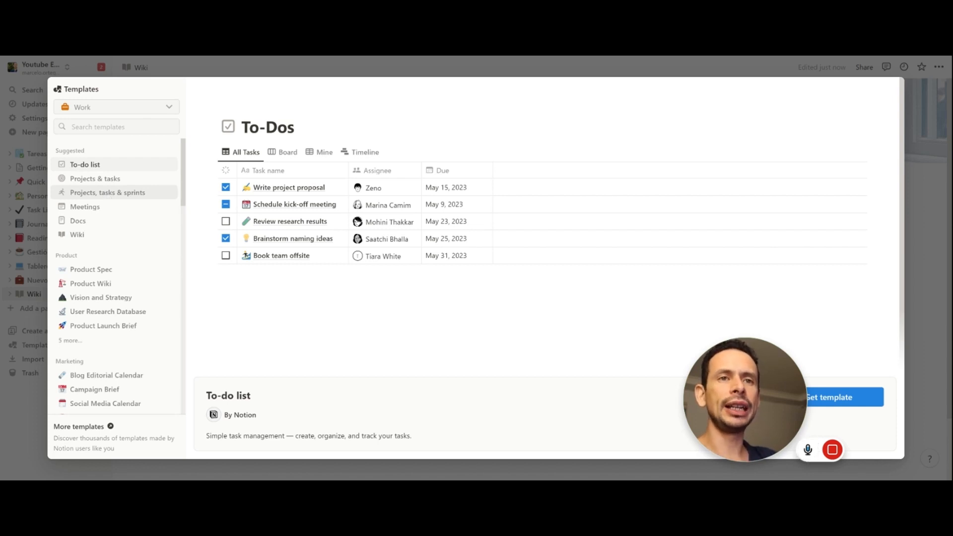
click(108, 196)
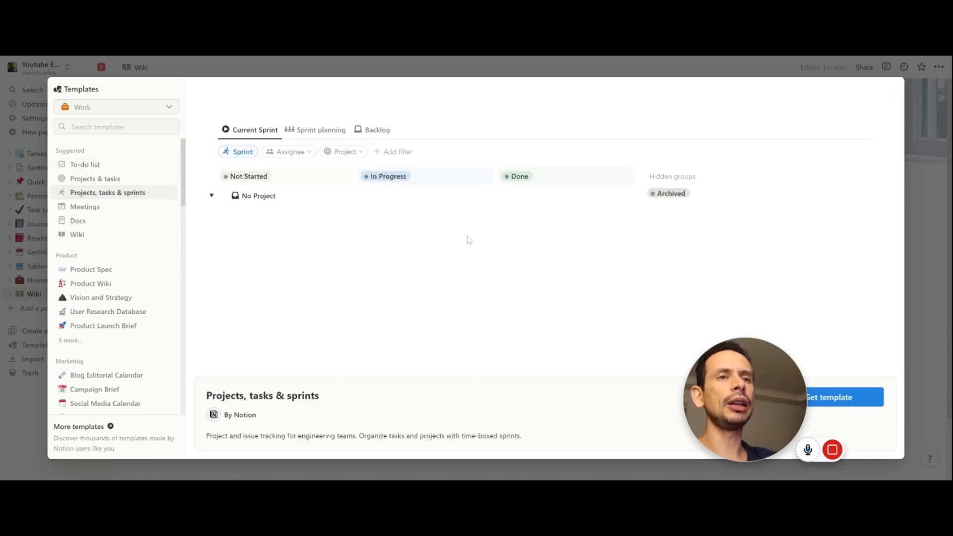
click(855, 398)
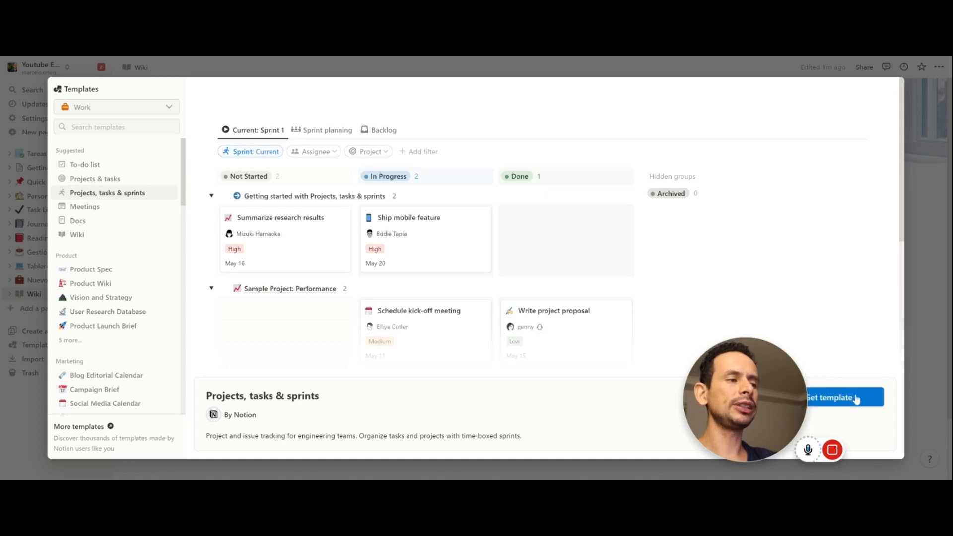